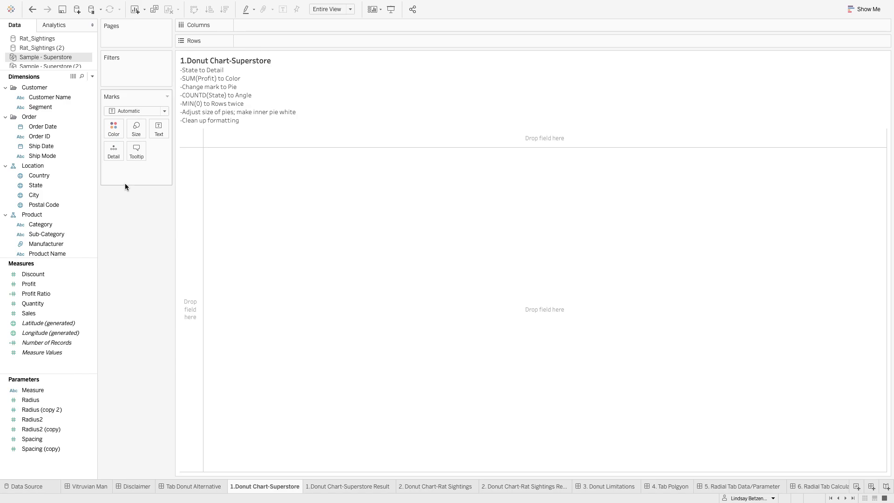
- Add State as mark detail and remove Country and the generated Longitude and Latitude fields from the view
{"action": "left_click_drag", "start_coordinate": [46, 185], "coordinate": [118, 149]}
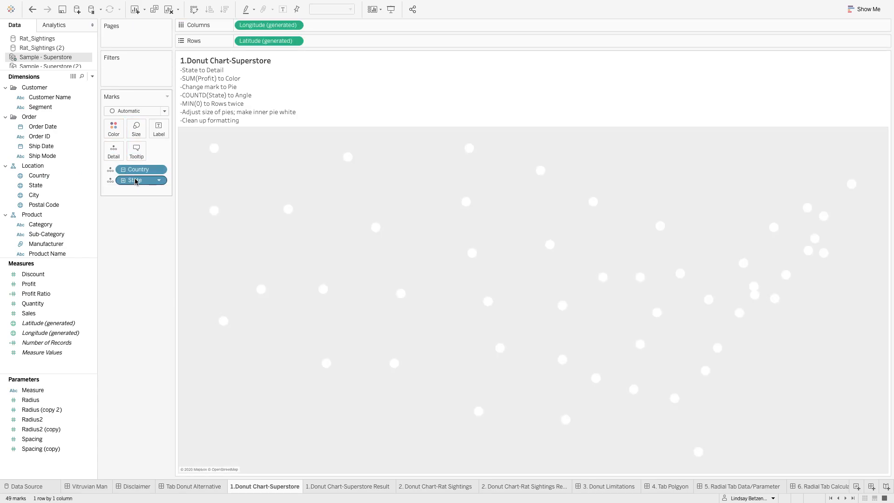
{"action": "left_click_drag", "start_coordinate": [136, 169], "coordinate": [132, 259]}
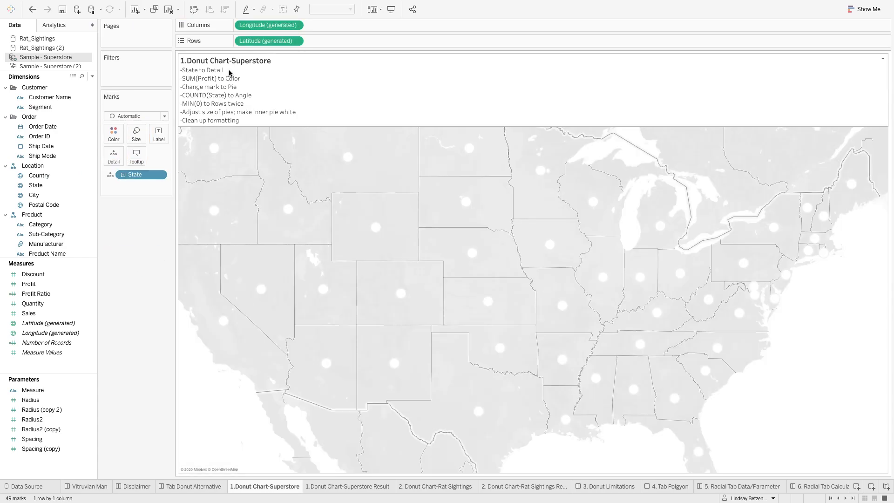
{"action": "left_click_drag", "start_coordinate": [262, 26], "coordinate": [176, 5]}
{"action": "left_click_drag", "start_coordinate": [263, 42], "coordinate": [168, 6]}
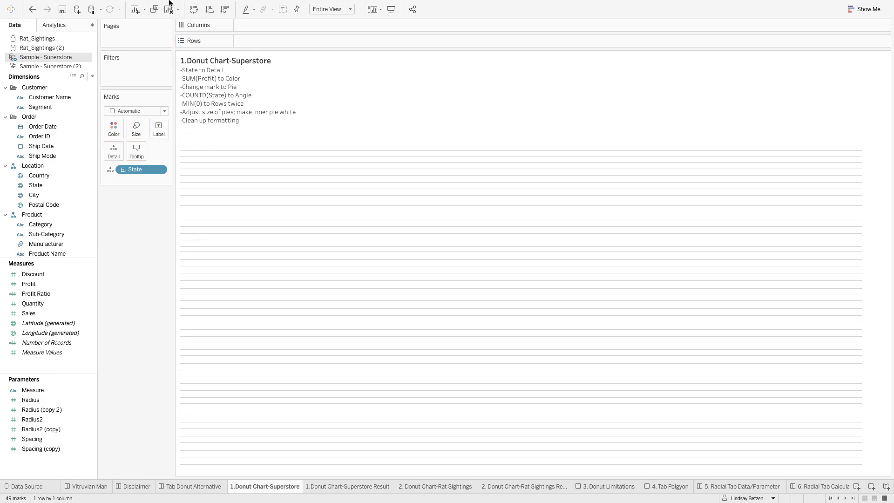
{"action": "left_click", "coordinate": [77, 198]}
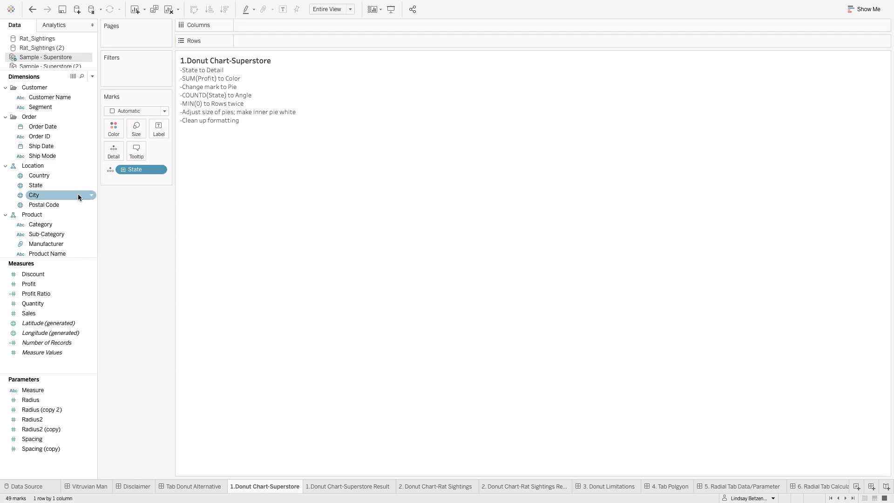
- Color the marks by SUM(Profit) and change the mark type to Pie
{"action": "left_click_drag", "start_coordinate": [38, 284], "coordinate": [108, 129]}
{"action": "left_click", "coordinate": [130, 110]}
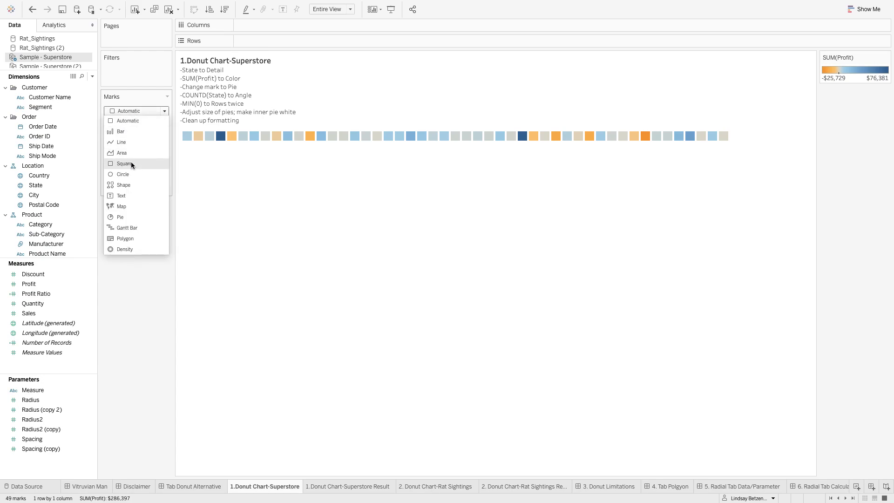
{"action": "left_click", "coordinate": [136, 216]}
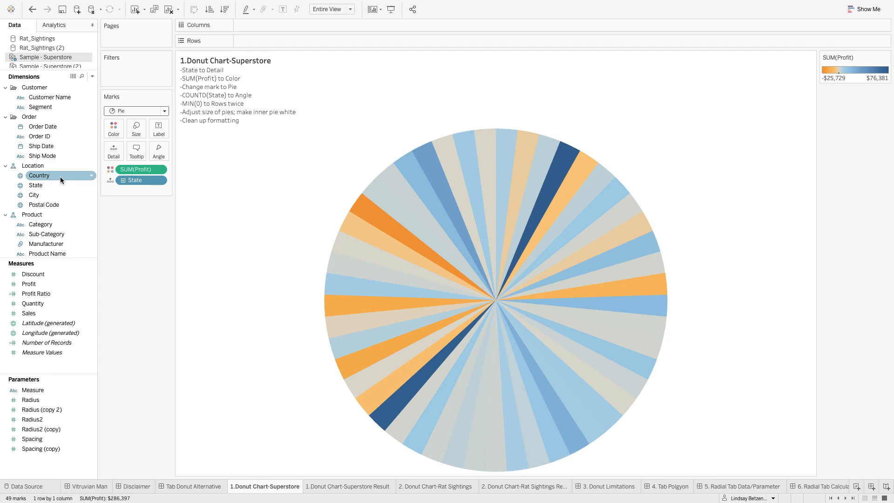
- Add State a second time as a distinct count and use it as the pie's angle
{"action": "left_click", "coordinate": [53, 235]}
{"action": "scroll", "coordinate": [55, 231], "scroll_direction": "down", "scroll_amount": 2}
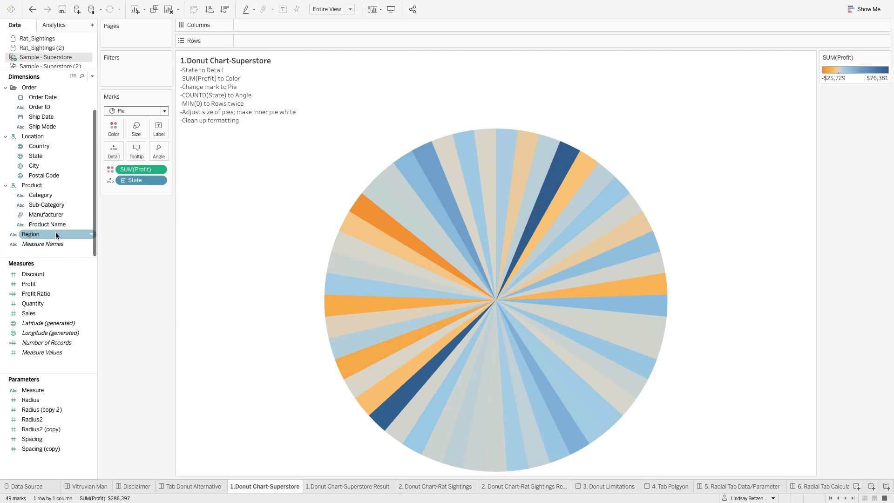
{"action": "scroll", "coordinate": [55, 232], "scroll_direction": "up", "scroll_amount": 2}
{"action": "left_click_drag", "start_coordinate": [53, 185], "coordinate": [131, 189]}
{"action": "left_click", "coordinate": [159, 191]}
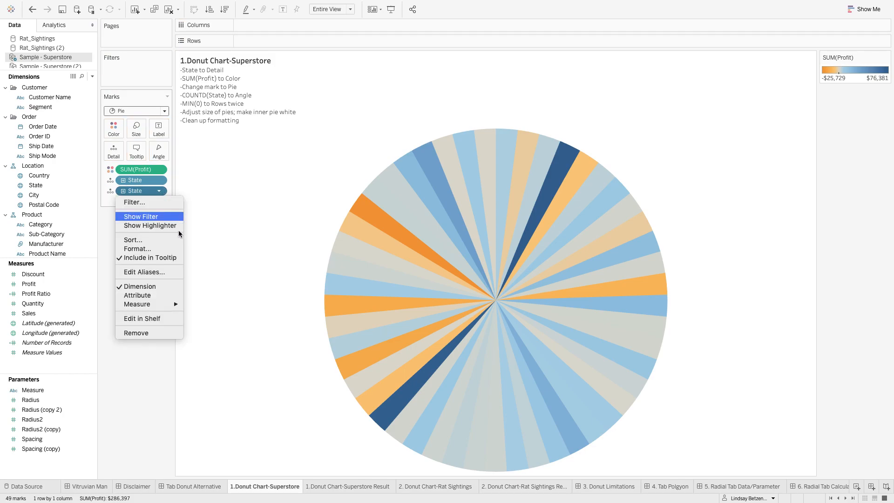
{"action": "mouse_move", "coordinate": [168, 304]}
{"action": "left_click", "coordinate": [208, 333]}
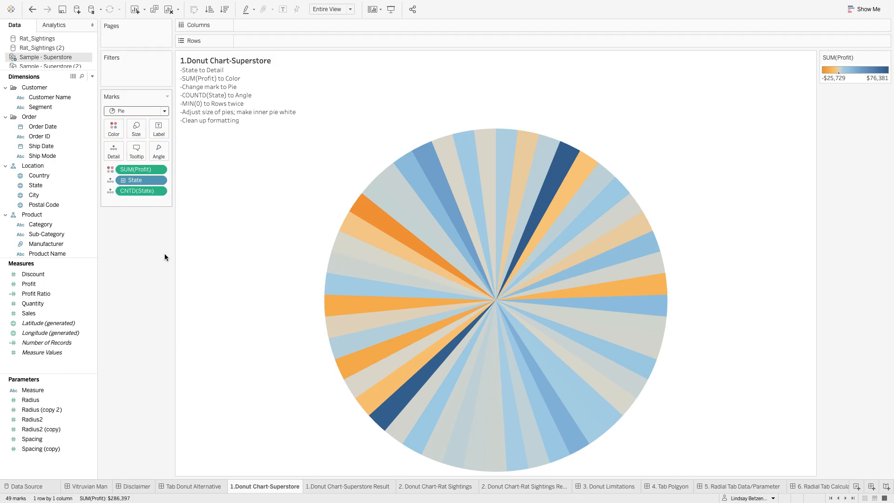
{"action": "left_click_drag", "start_coordinate": [135, 195], "coordinate": [161, 152]}
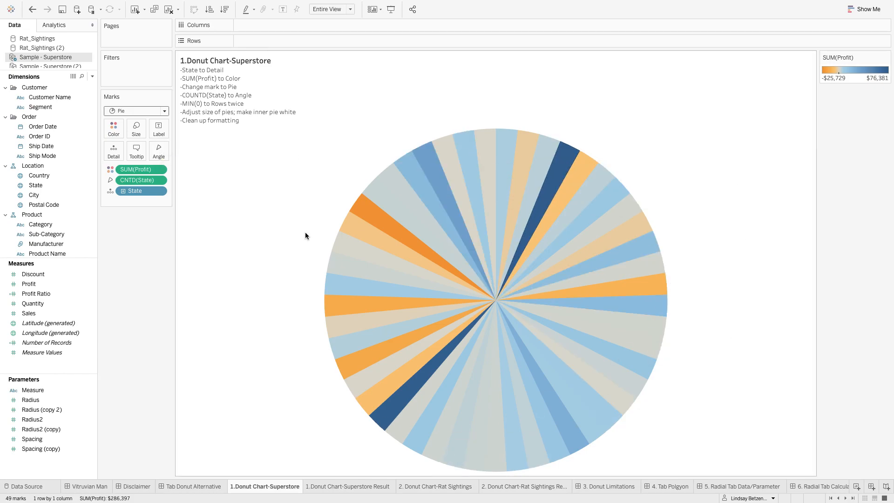
- Add the calculation MIN(0) to the rows and duplicate it to produce two pies
{"action": "double_click", "coordinate": [267, 40]}
{"action": "type", "text": "MIN(0)"}
{"action": "key", "text": "Return"}
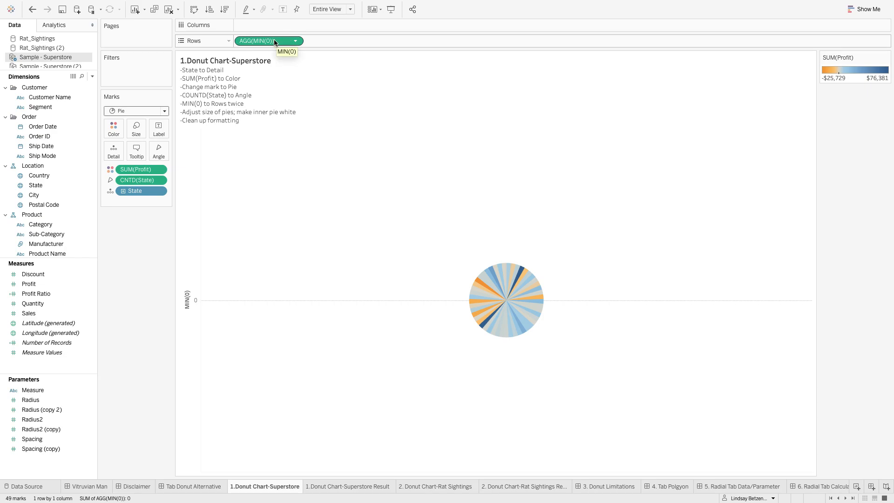
{"action": "left_click_drag", "start_coordinate": [273, 39], "coordinate": [354, 41]}
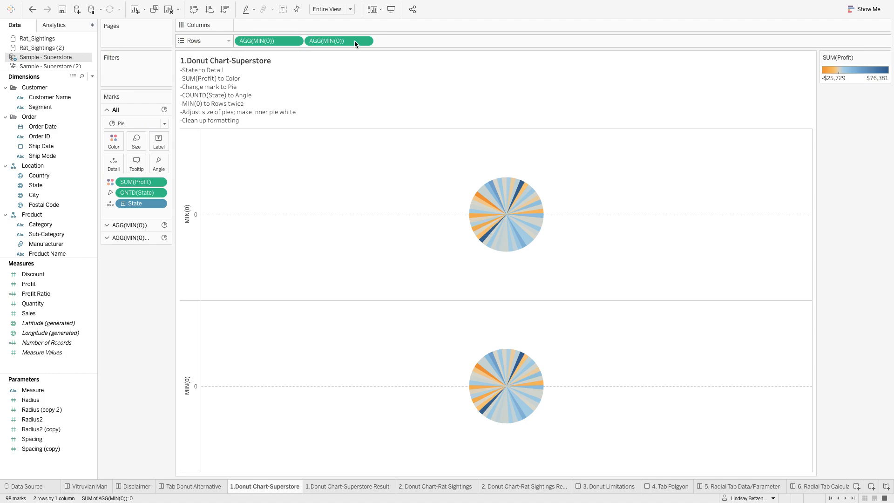
- Remove all the fields, including SUM(Profit), from the marks of the second MIN(0) pie
{"action": "left_click", "coordinate": [137, 237]}
{"action": "left_click_drag", "start_coordinate": [136, 227], "coordinate": [143, 245]}
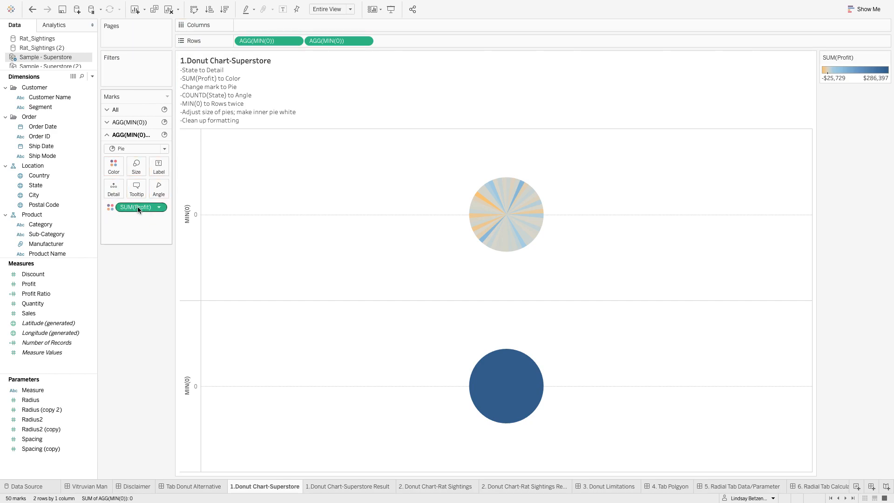
{"action": "left_click_drag", "start_coordinate": [140, 207], "coordinate": [134, 295]}
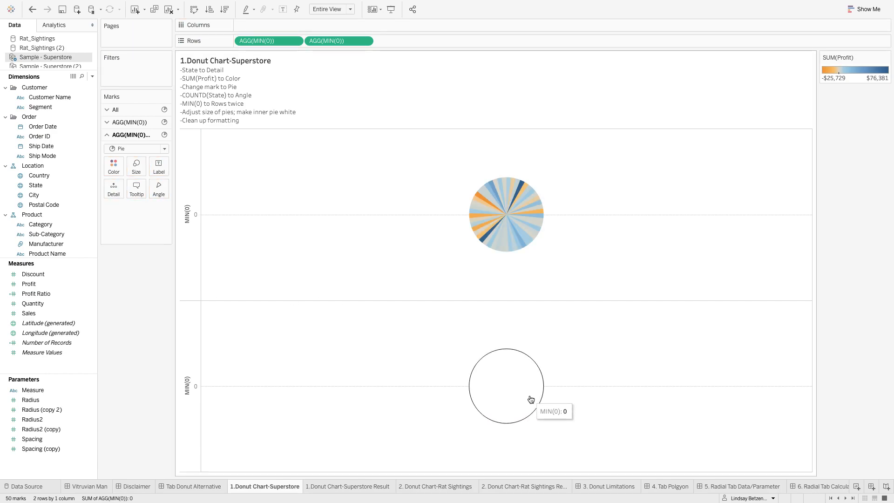
- Color the second MIN(0) pie black
{"action": "left_click", "coordinate": [114, 166]}
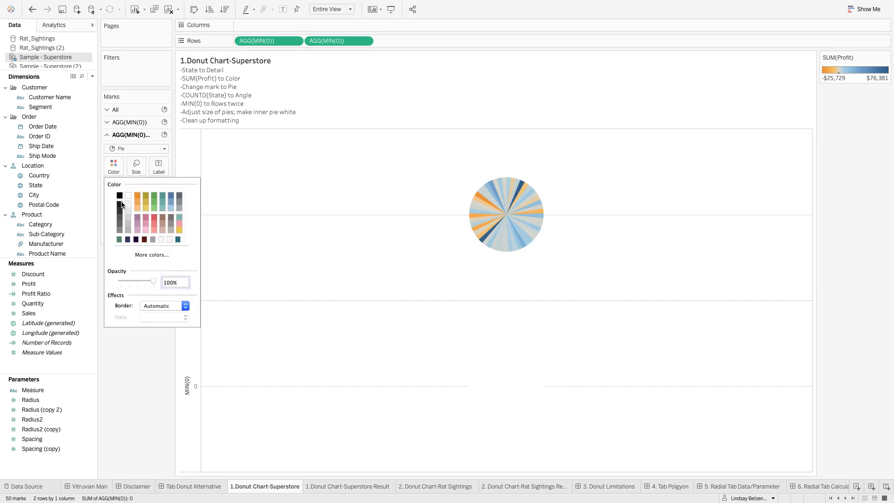
{"action": "left_click", "coordinate": [120, 196]}
{"action": "left_click", "coordinate": [135, 336]}
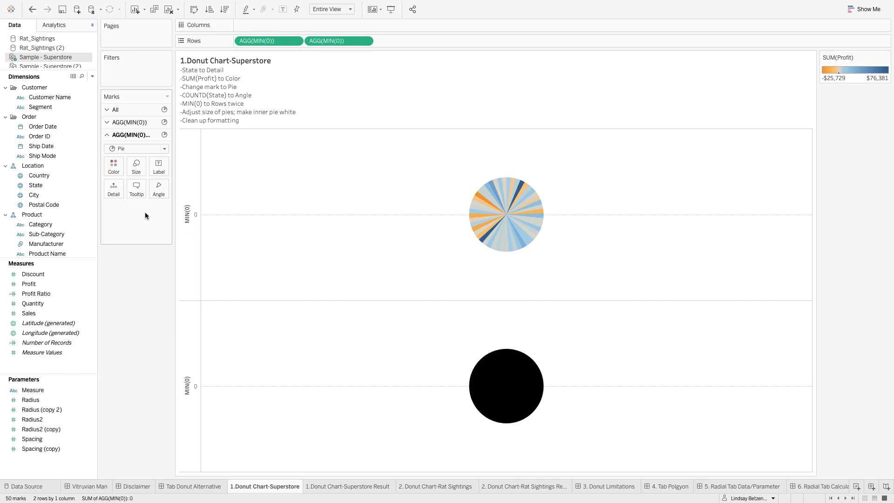
- Combine the two MIN(0) row fields into a dual axis so the pies overlap
{"action": "left_click", "coordinate": [364, 41]}
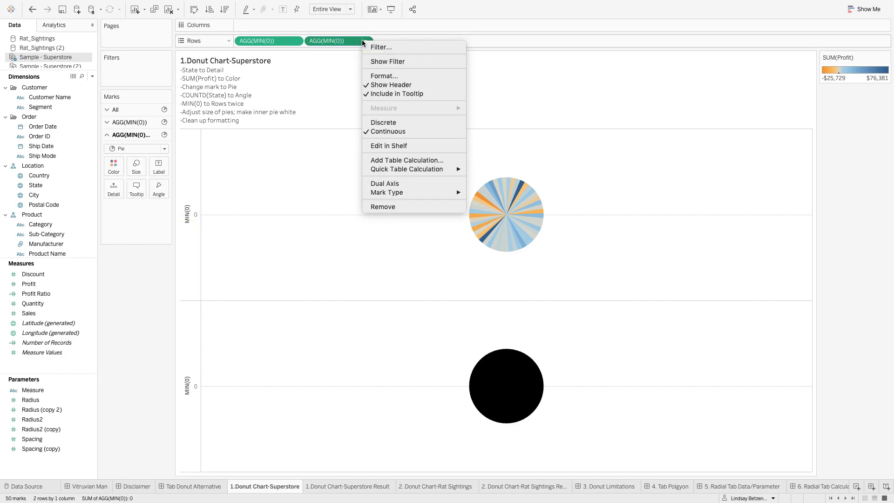
{"action": "left_click", "coordinate": [437, 183]}
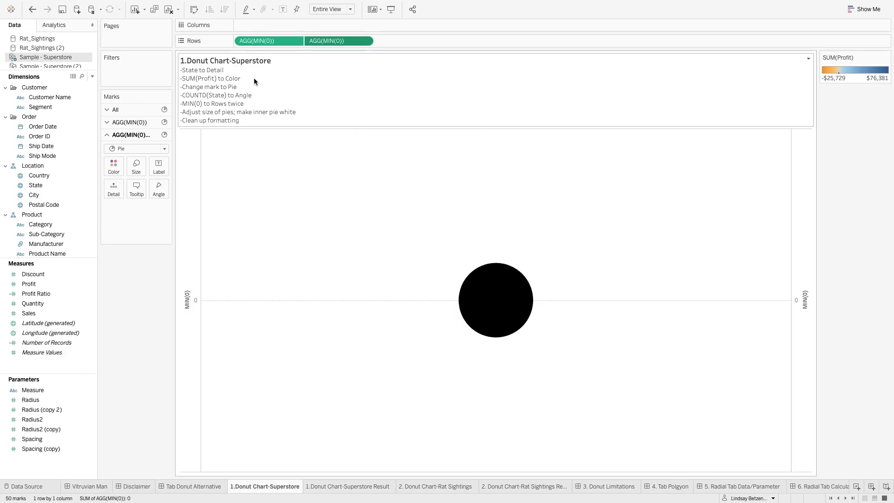
- Shrink the inner pie to reveal a ring of the outer pie and color it white
{"action": "left_click", "coordinate": [135, 170]}
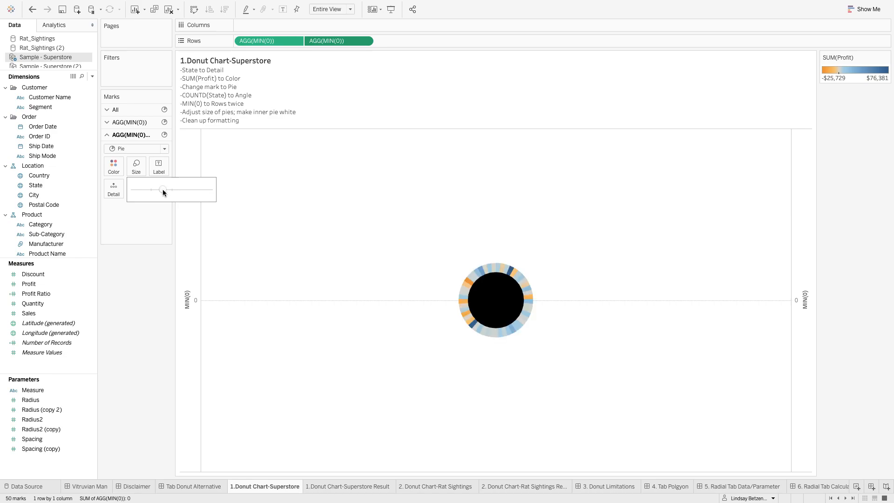
{"action": "left_click", "coordinate": [114, 166]}
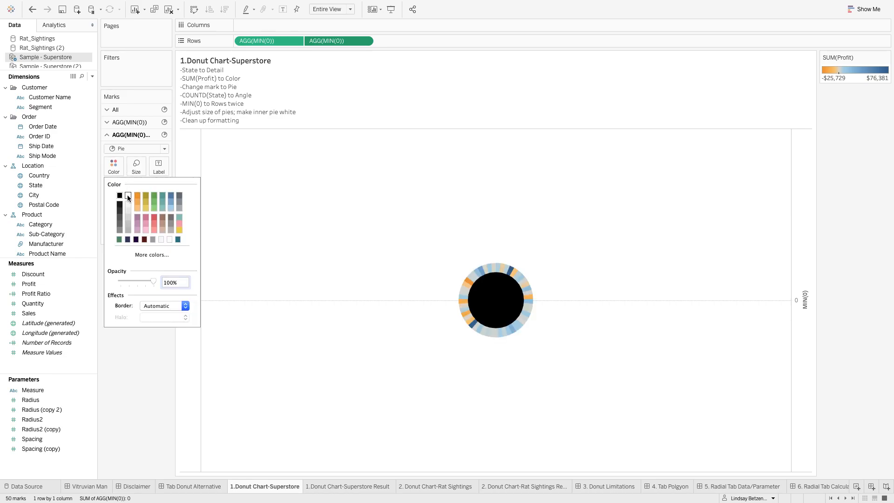
{"action": "left_click", "coordinate": [129, 197]}
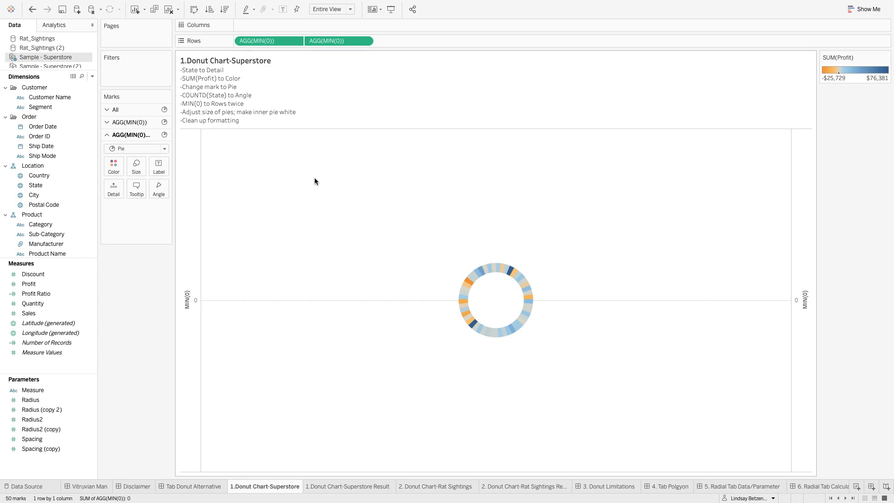
- Enlarge the outer pie, and size the inner pie up to leave a thin donut ring
{"action": "left_click", "coordinate": [133, 123]}
{"action": "left_click", "coordinate": [137, 155]}
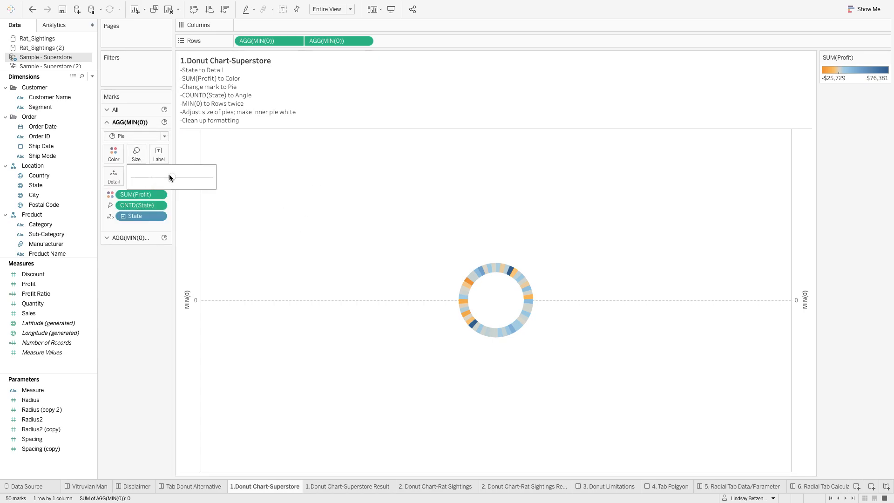
{"action": "left_click_drag", "start_coordinate": [191, 177], "coordinate": [191, 175]}
{"action": "left_click", "coordinate": [137, 237]}
{"action": "left_click", "coordinate": [135, 170]}
{"action": "left_click_drag", "start_coordinate": [169, 189], "coordinate": [181, 190]}
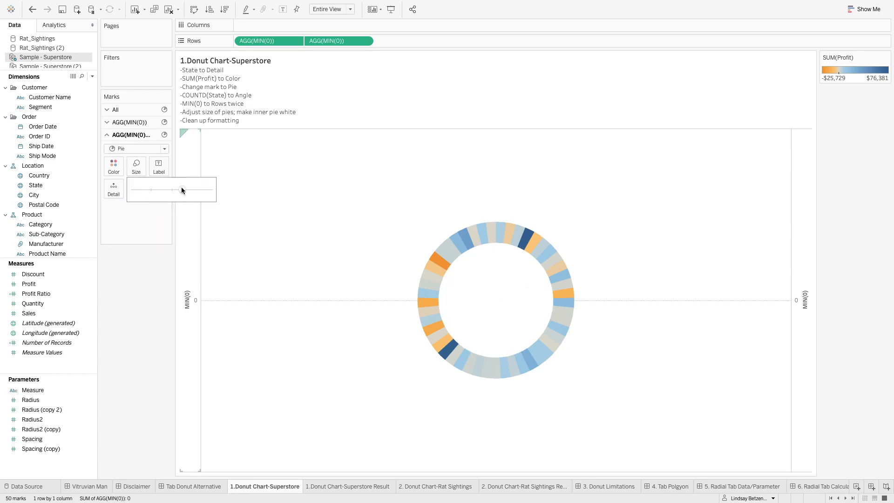
{"action": "left_click", "coordinate": [148, 309]}
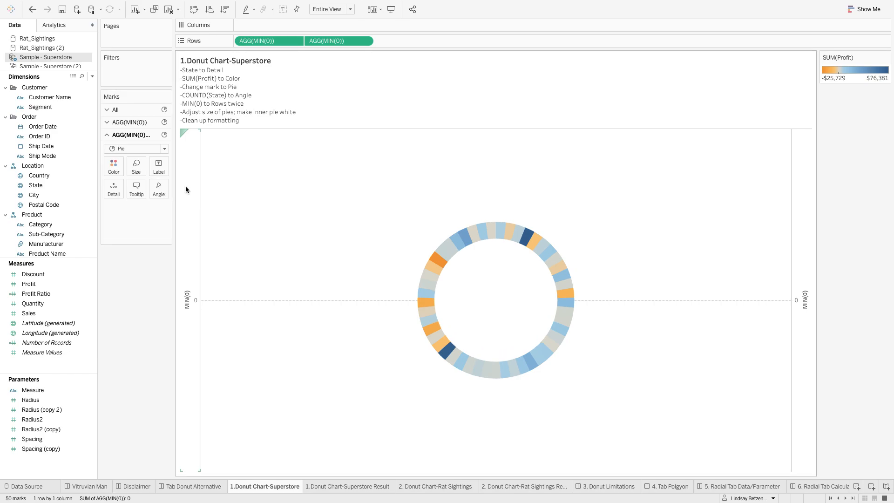
- Open the sheet's line formatting and set the zero lines to None
{"action": "right_click", "coordinate": [281, 220]}
{"action": "left_click", "coordinate": [305, 269]}
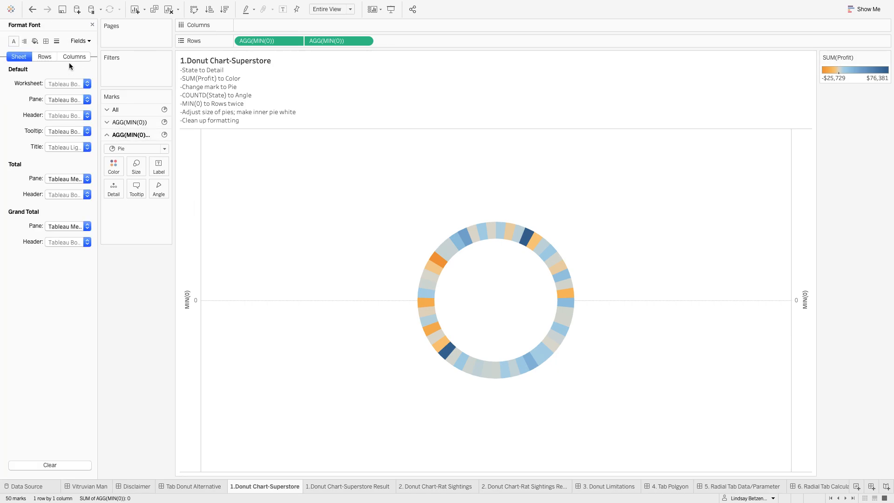
{"action": "left_click", "coordinate": [56, 41]}
{"action": "left_click", "coordinate": [53, 98]}
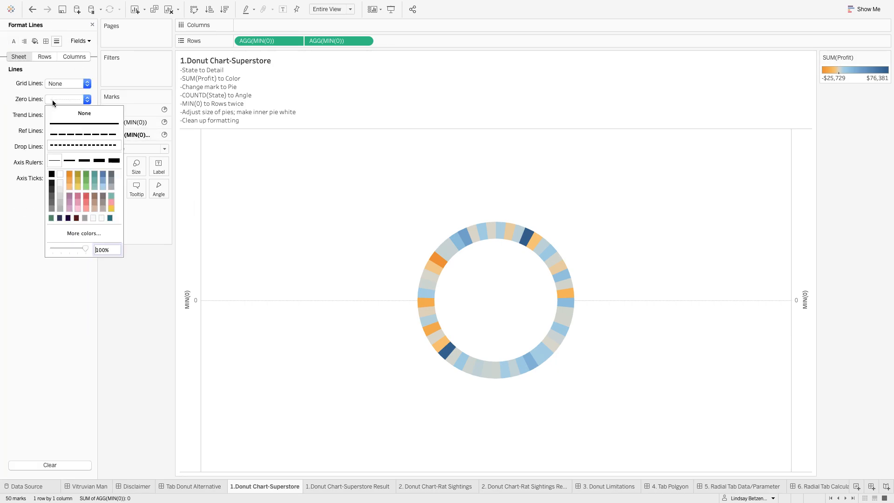
{"action": "left_click", "coordinate": [56, 114]}
- Set the sheet's grand total pane and header borders and its row and column divider pane borders to None
{"action": "left_click", "coordinate": [46, 41]}
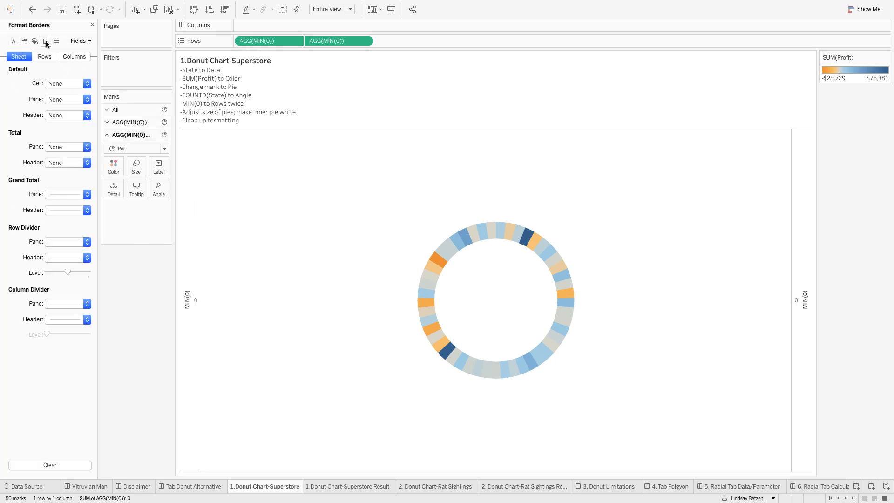
{"action": "left_click", "coordinate": [58, 194]}
{"action": "left_click", "coordinate": [58, 205]}
{"action": "left_click", "coordinate": [57, 210]}
{"action": "left_click", "coordinate": [57, 222]}
{"action": "left_click", "coordinate": [66, 241]}
{"action": "left_click", "coordinate": [65, 250]}
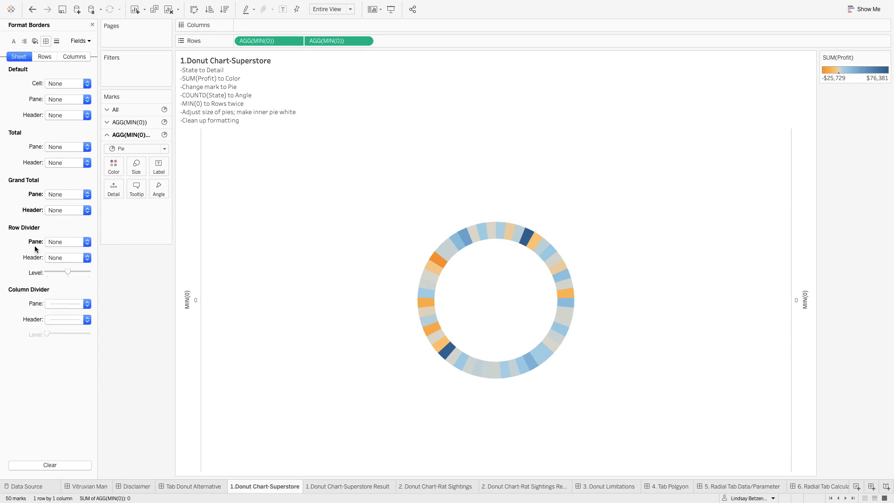
{"action": "left_click", "coordinate": [66, 303]}
{"action": "left_click", "coordinate": [70, 317]}
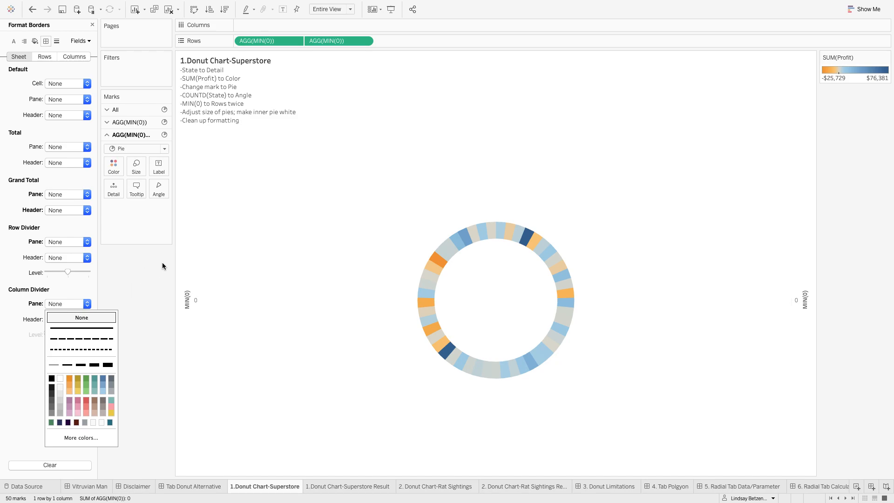
{"action": "left_click", "coordinate": [188, 244]}
- Synchronize the two MIN(0) axes and hide their headers
{"action": "right_click", "coordinate": [192, 266]}
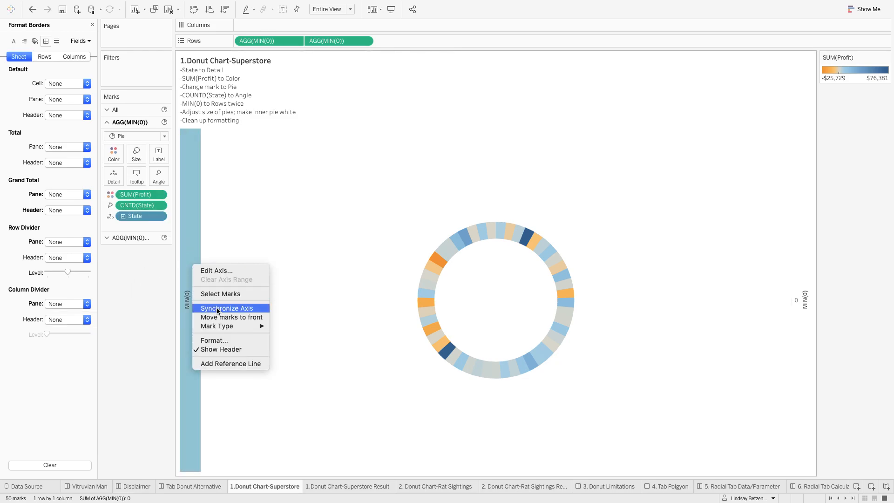
{"action": "left_click", "coordinate": [212, 308]}
{"action": "right_click", "coordinate": [190, 255]}
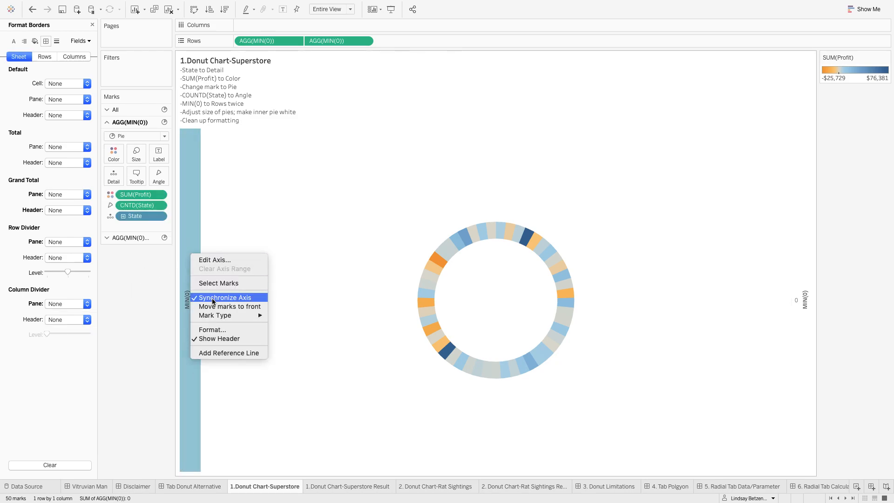
{"action": "left_click", "coordinate": [230, 341]}
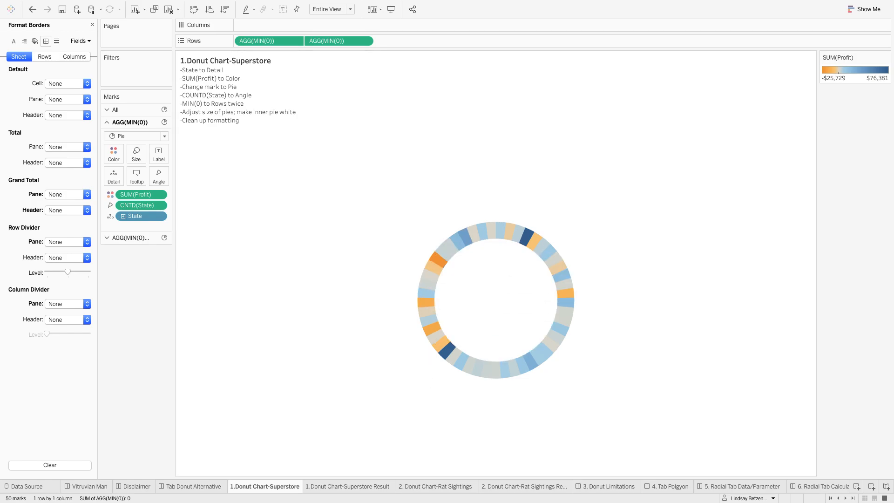
- View the 1.Donut Chart-Superstore Result sheet, and open the 2. Donut Chart-Rat Sightings sheet with the formatting options closed
{"action": "left_click", "coordinate": [341, 487]}
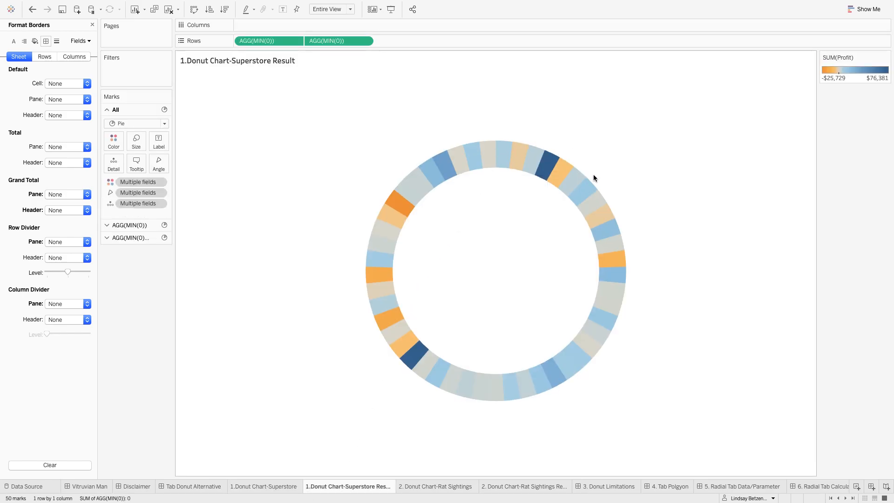
{"action": "left_click", "coordinate": [424, 490]}
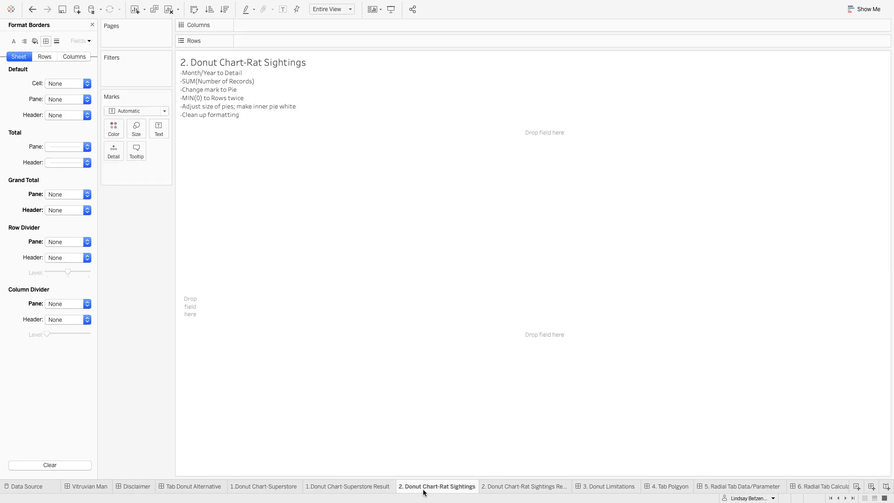
{"action": "left_click", "coordinate": [92, 25]}
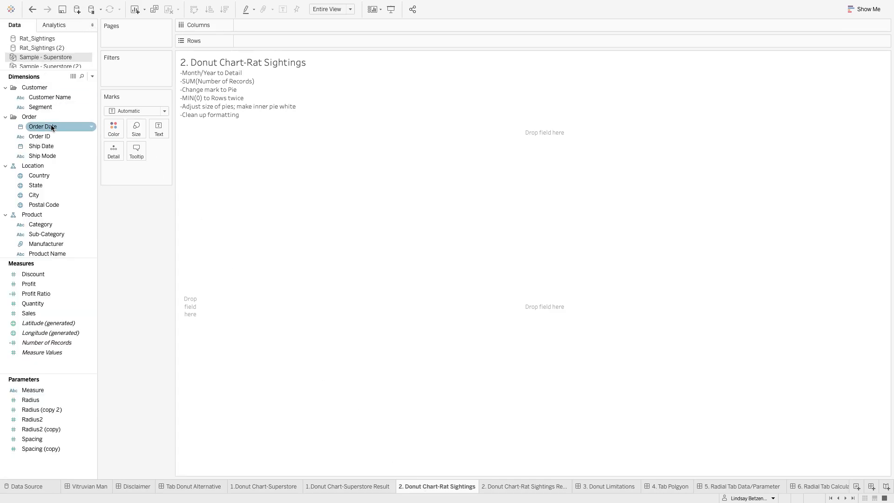
- Switch to the Rat_Sightings data source and add Created Date to Detail as a continuous month (the May 2015 format)
{"action": "left_click", "coordinate": [49, 178]}
{"action": "left_click", "coordinate": [47, 185]}
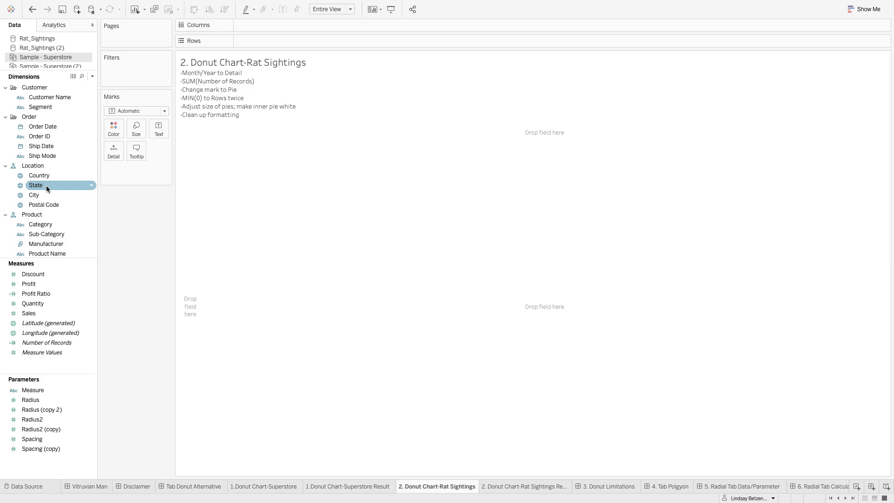
{"action": "left_click", "coordinate": [37, 38]}
{"action": "left_click", "coordinate": [40, 221]}
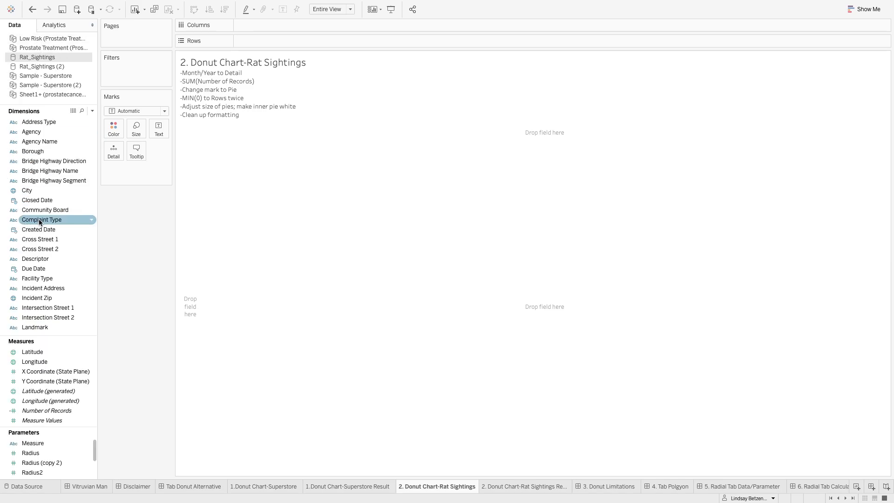
{"action": "left_click_drag", "start_coordinate": [37, 230], "coordinate": [175, 160]}
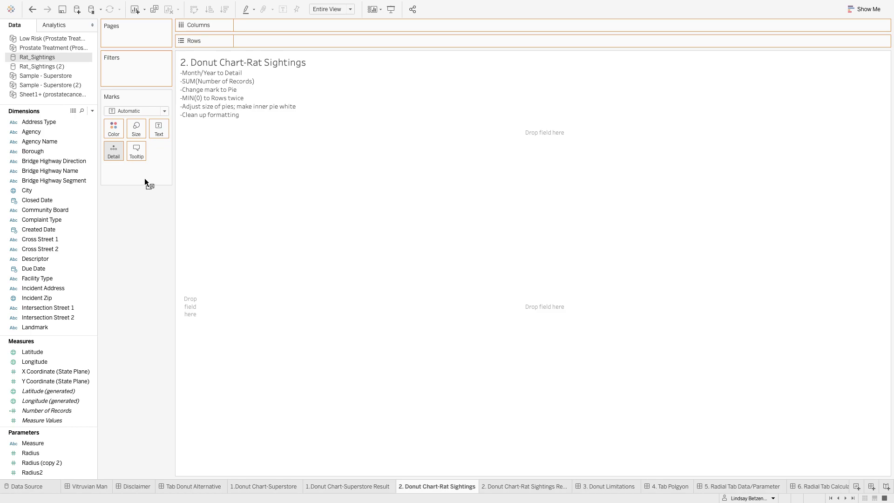
{"action": "left_click_drag", "start_coordinate": [144, 178], "coordinate": [144, 175]}
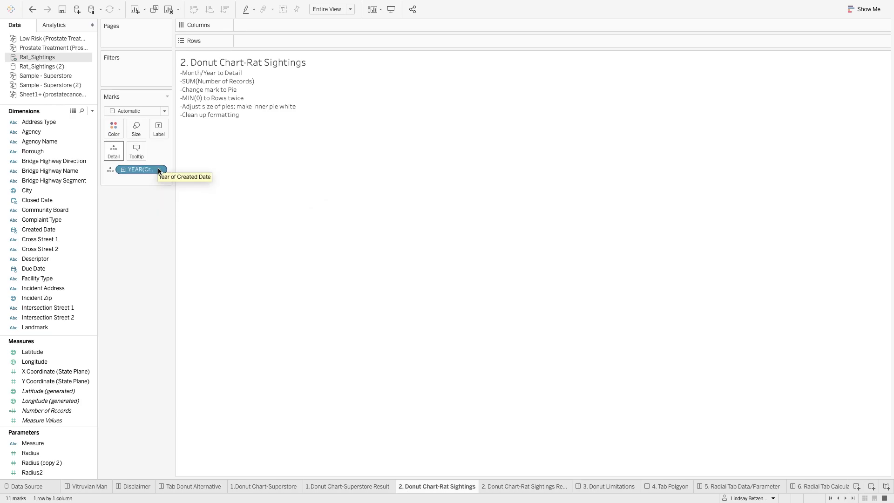
{"action": "left_click", "coordinate": [158, 169]}
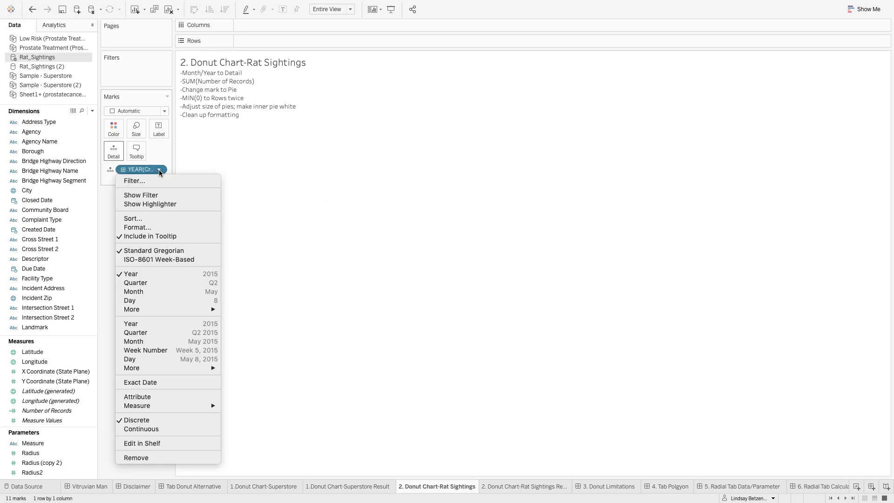
{"action": "left_click", "coordinate": [159, 344]}
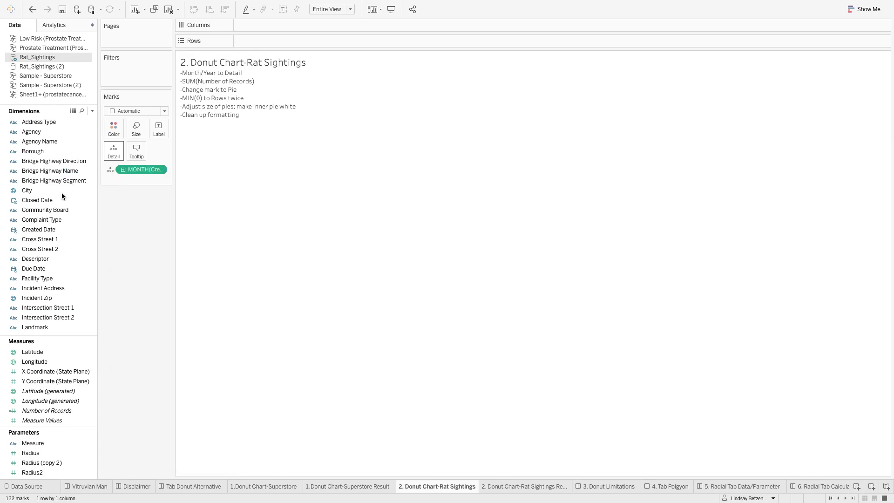
- Color the marks by SUM(Number of Records), change the mark type to Pie, and shrink the pie to fit the view
{"action": "left_click_drag", "start_coordinate": [65, 411], "coordinate": [126, 176]}
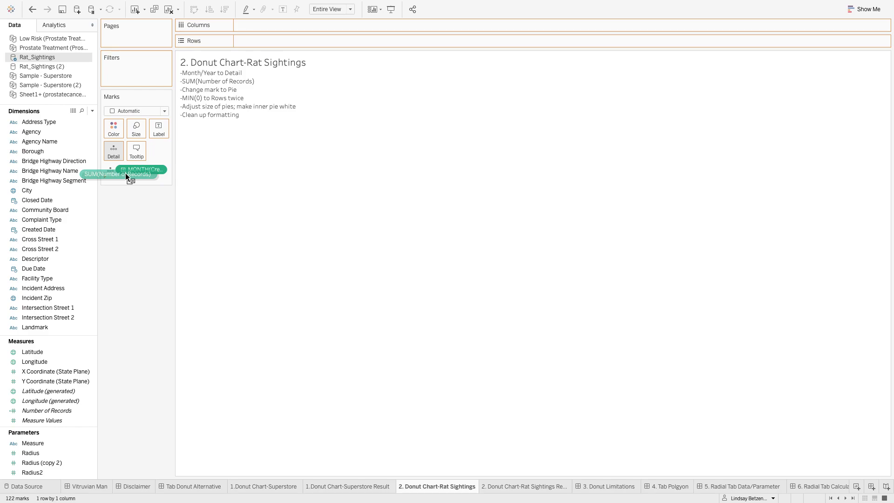
{"action": "left_click_drag", "start_coordinate": [125, 172], "coordinate": [115, 129]}
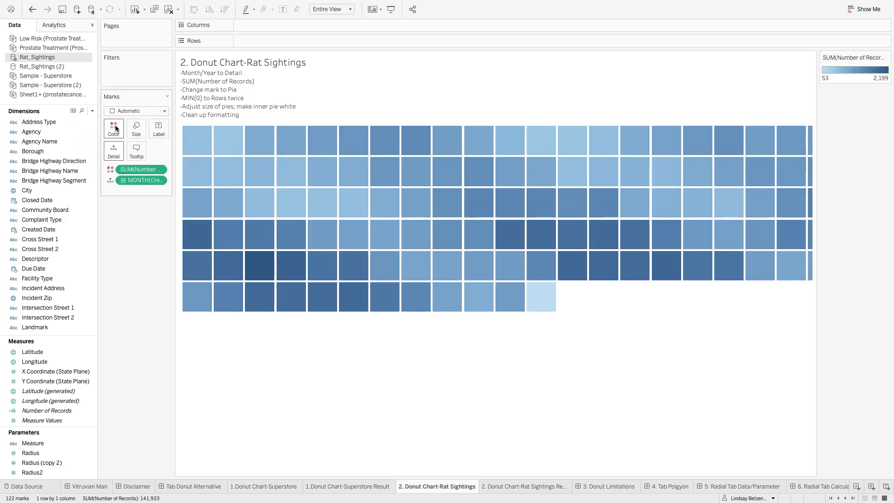
{"action": "left_click", "coordinate": [131, 109]}
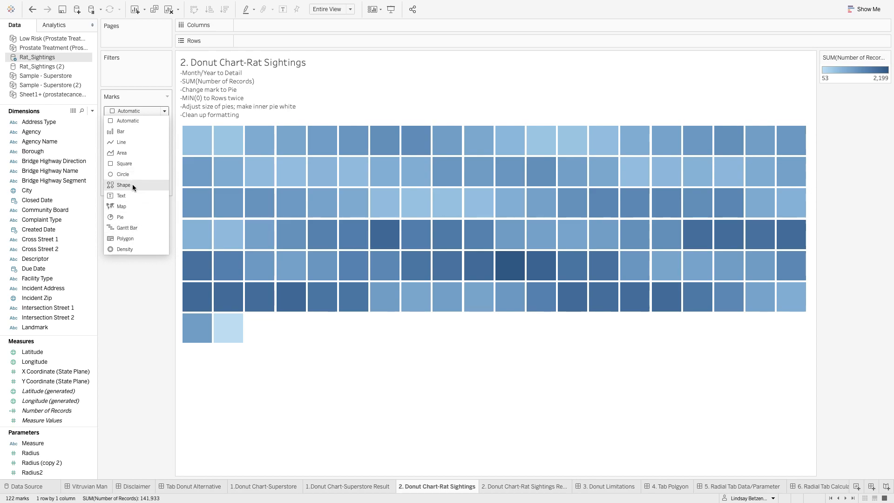
{"action": "left_click", "coordinate": [135, 215]}
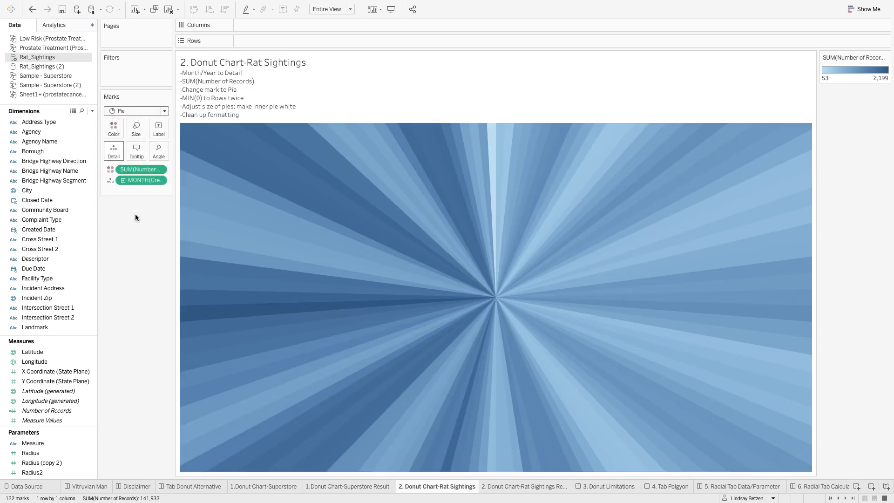
{"action": "left_click", "coordinate": [136, 128]}
{"action": "left_click_drag", "start_coordinate": [174, 153], "coordinate": [169, 154]}
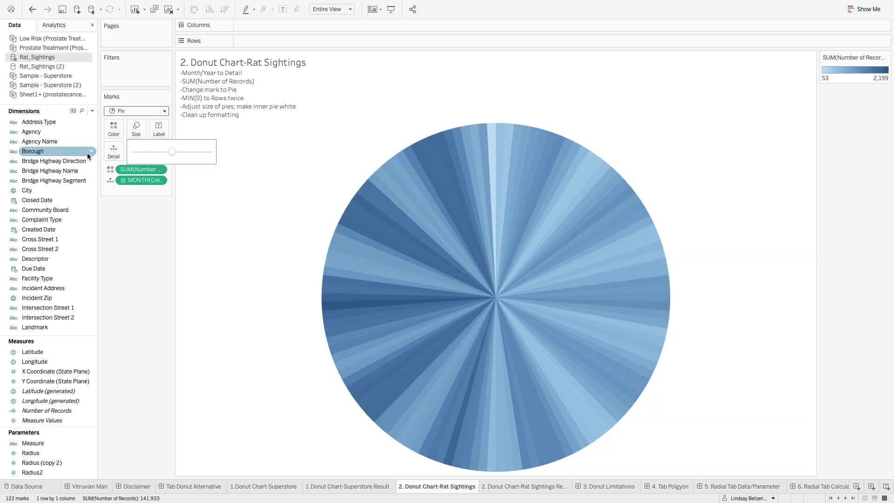
- Add MIN(0) to Rows, duplicate it beside the first, and combine the two as a dual axis
{"action": "double_click", "coordinate": [293, 41]}
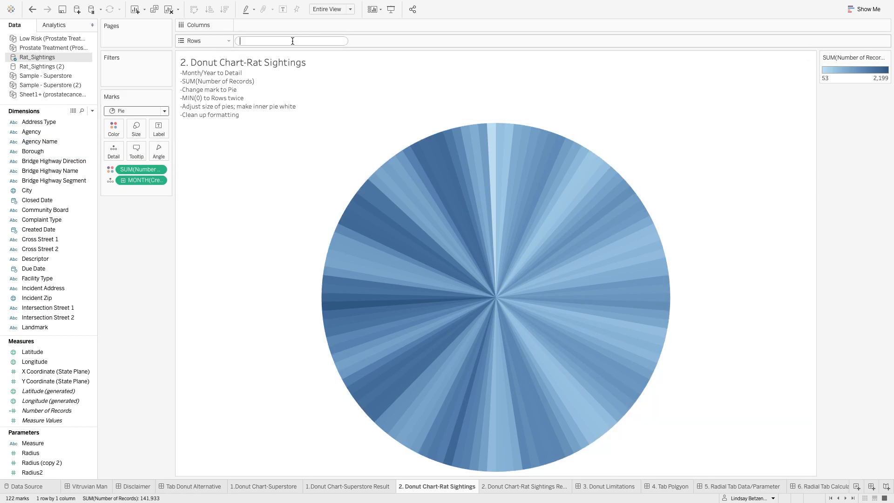
{"action": "type", "text": "MIN(0)"}
{"action": "key", "text": "Return"}
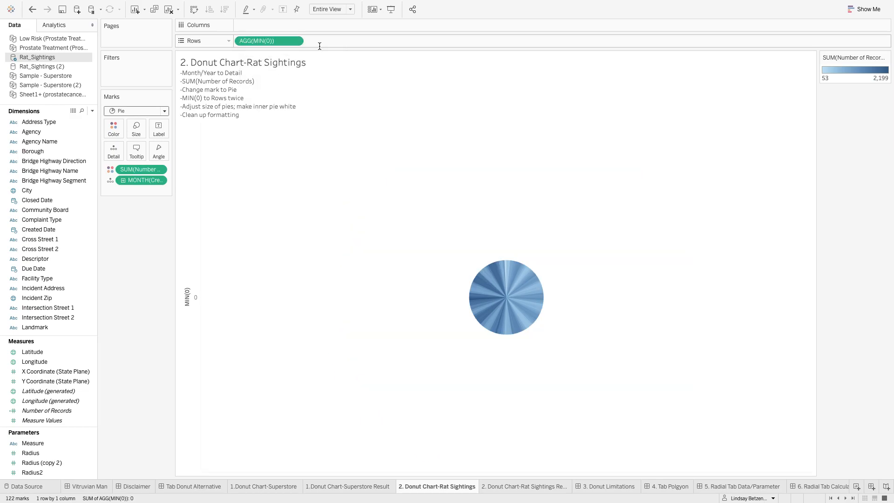
{"action": "left_click_drag", "start_coordinate": [283, 41], "coordinate": [375, 42]}
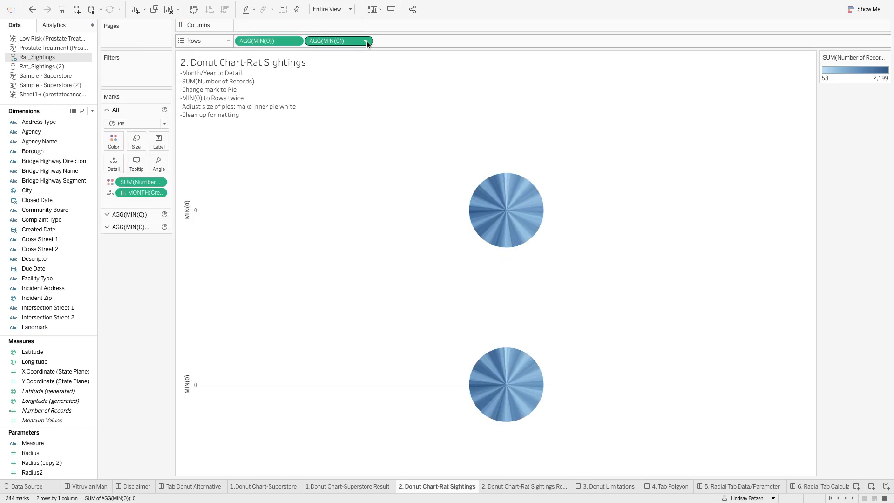
{"action": "left_click", "coordinate": [365, 41]}
{"action": "left_click", "coordinate": [399, 184]}
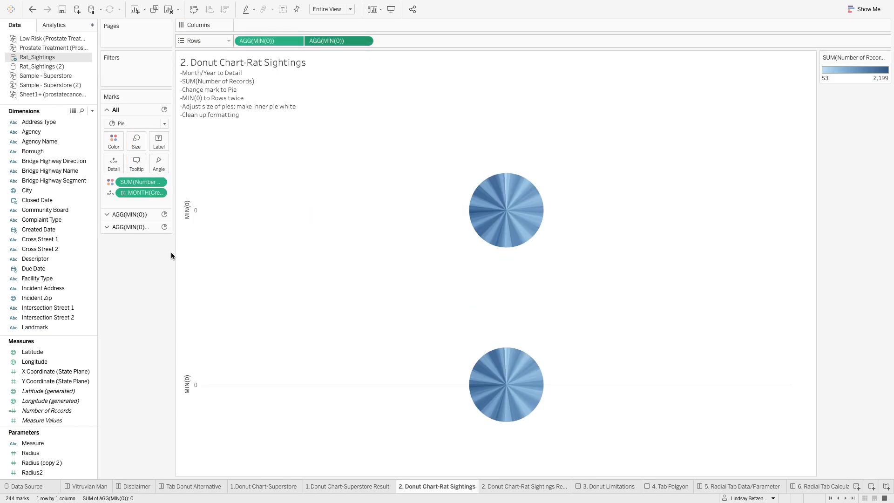
- Remove all fields from the second MIN(0) pie's marks and color that pie white
{"action": "left_click", "coordinate": [134, 227]}
{"action": "left_click_drag", "start_coordinate": [135, 208], "coordinate": [133, 264]}
{"action": "left_click", "coordinate": [118, 172]}
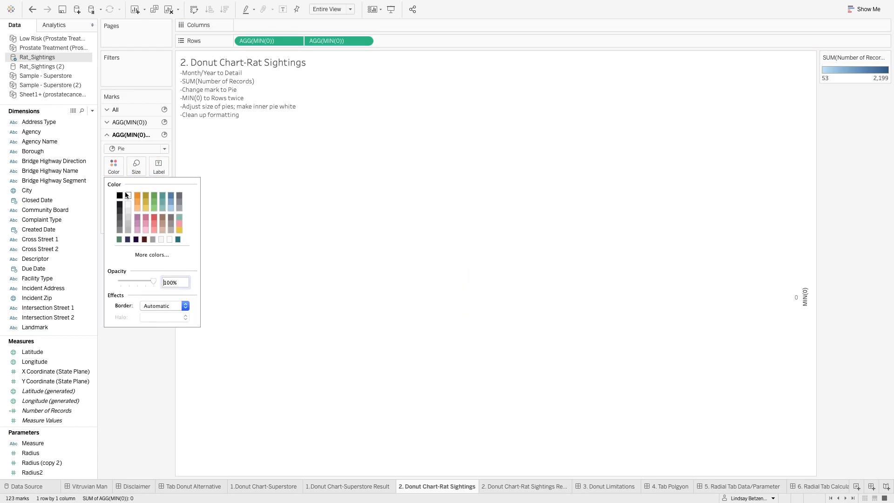
{"action": "left_click", "coordinate": [128, 196]}
- Enlarge the first MIN(0) pie and size the white pie slightly smaller, leaving a thin donut ring
{"action": "left_click", "coordinate": [137, 165]}
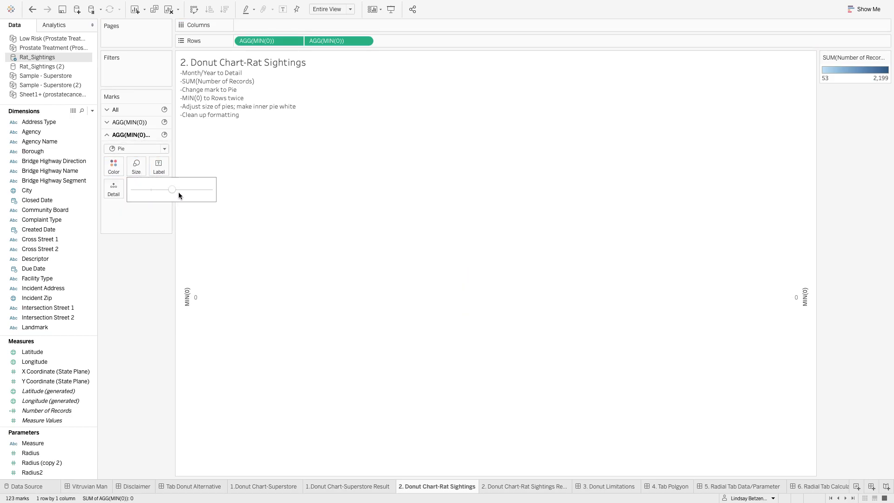
{"action": "left_click", "coordinate": [132, 123]}
{"action": "left_click", "coordinate": [137, 154]}
{"action": "left_click_drag", "start_coordinate": [196, 177], "coordinate": [197, 176]}
{"action": "left_click", "coordinate": [134, 228]}
{"action": "left_click", "coordinate": [135, 172]}
{"action": "left_click_drag", "start_coordinate": [181, 189], "coordinate": [191, 188]}
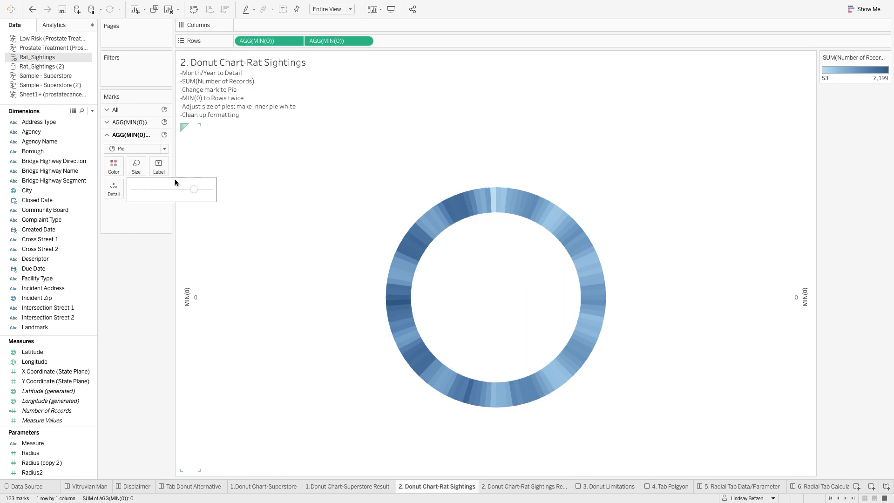
- Open the color editing dialog for Number of Records on the first MIN(0) pie
{"action": "left_click", "coordinate": [122, 122]}
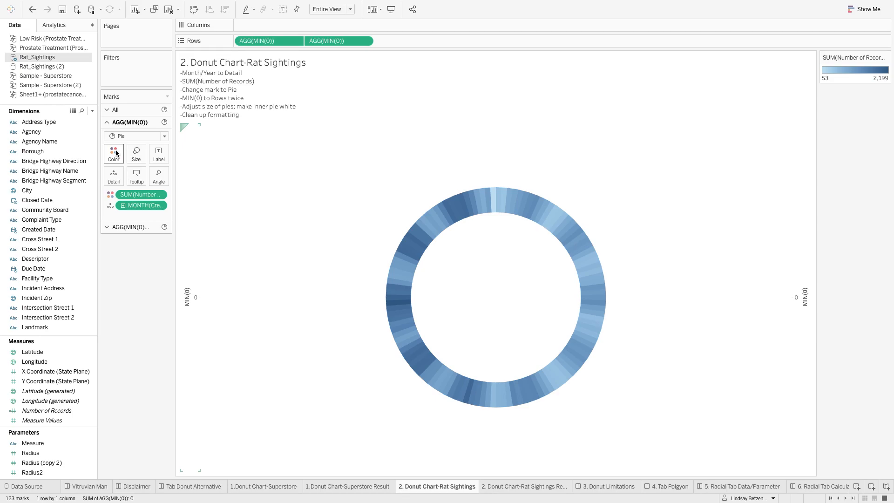
{"action": "left_click", "coordinate": [114, 151]}
{"action": "left_click", "coordinate": [169, 186]}
{"action": "left_click", "coordinate": [532, 215]}
{"action": "left_click", "coordinate": [323, 267]}
{"action": "left_click", "coordinate": [532, 216]}
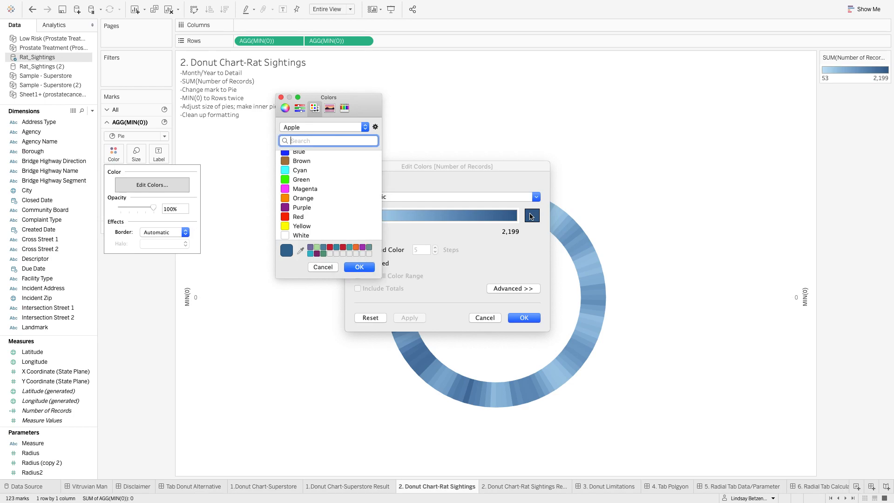
{"action": "left_click", "coordinate": [320, 267]}
- Try the Plasma and Red-Green-White Diverging palettes for Number of Records, and apply Plasma
{"action": "left_click", "coordinate": [417, 197]}
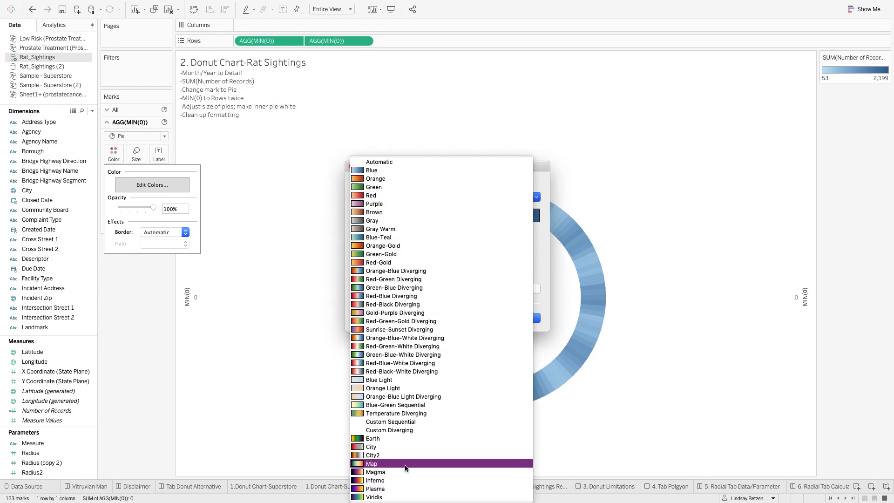
{"action": "left_click", "coordinate": [405, 490]}
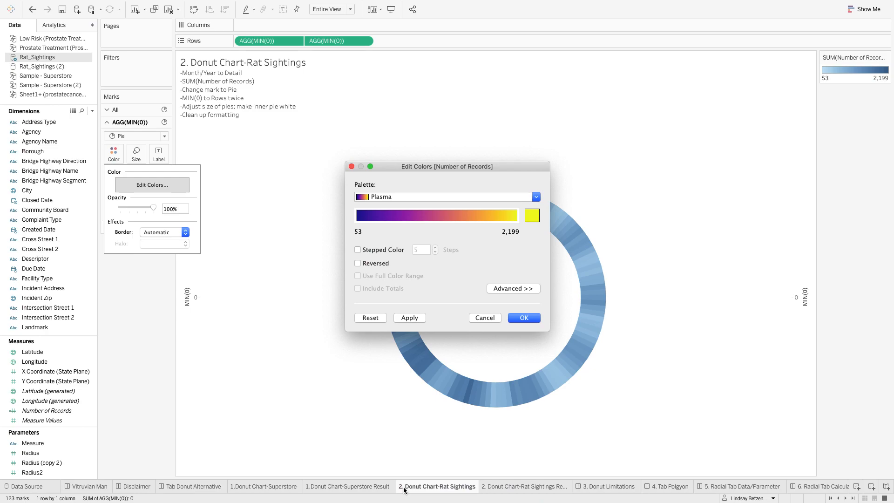
{"action": "left_click", "coordinate": [438, 201]}
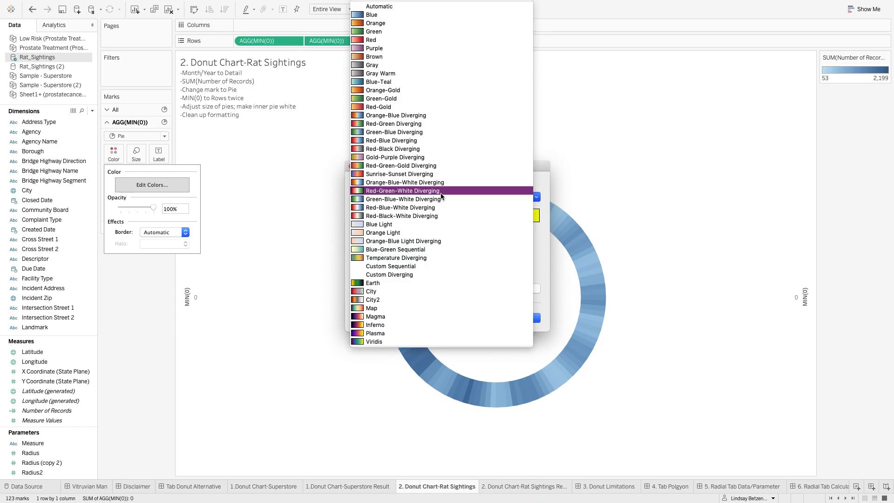
{"action": "left_click", "coordinate": [441, 193]}
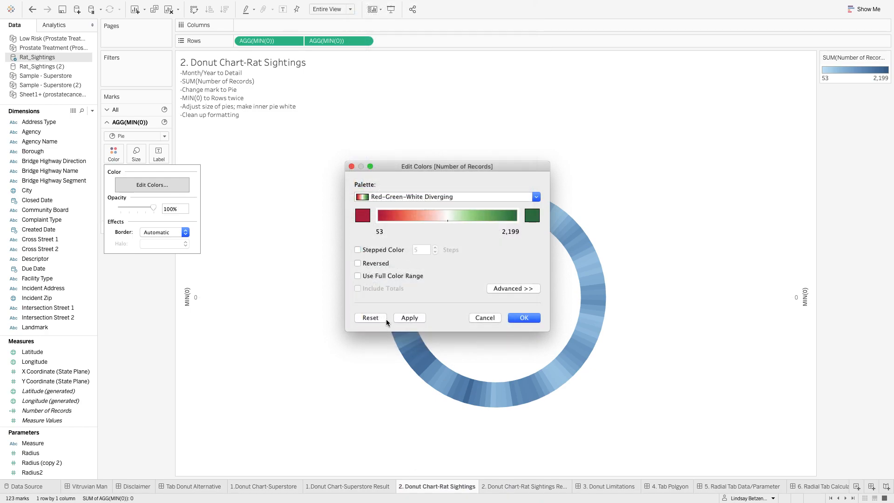
{"action": "left_click", "coordinate": [448, 201]}
{"action": "left_click", "coordinate": [406, 339]}
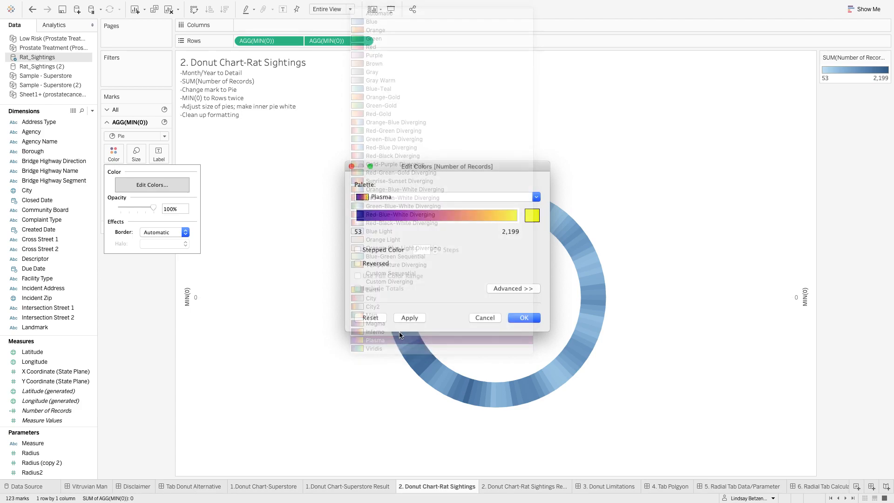
{"action": "left_click", "coordinate": [411, 318]}
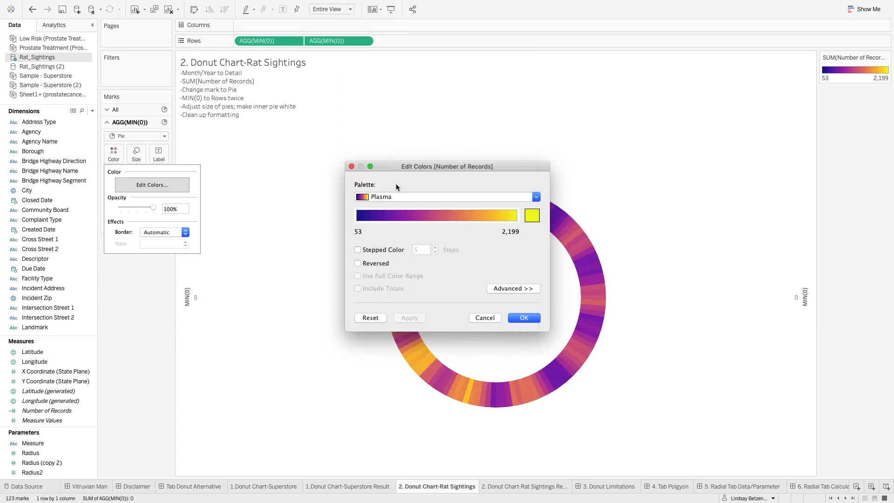
- Apply the Inferno palette to the donut's Number of Records colors and reverse the color range
{"action": "left_click", "coordinate": [397, 196]}
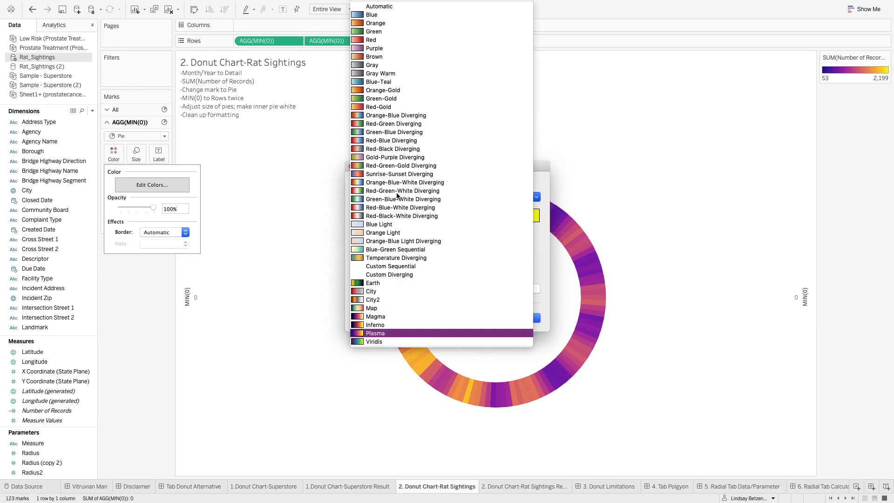
{"action": "left_click", "coordinate": [397, 326]}
{"action": "left_click", "coordinate": [410, 317]}
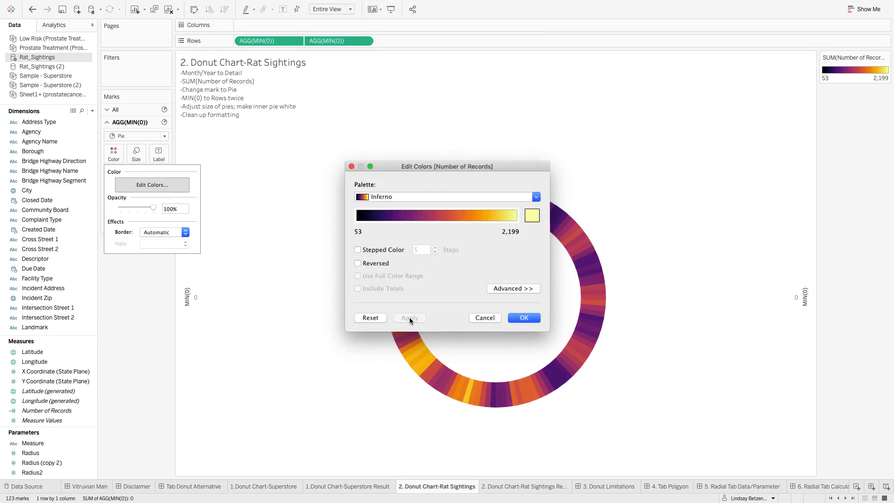
{"action": "left_click", "coordinate": [358, 263]}
{"action": "left_click", "coordinate": [409, 317]}
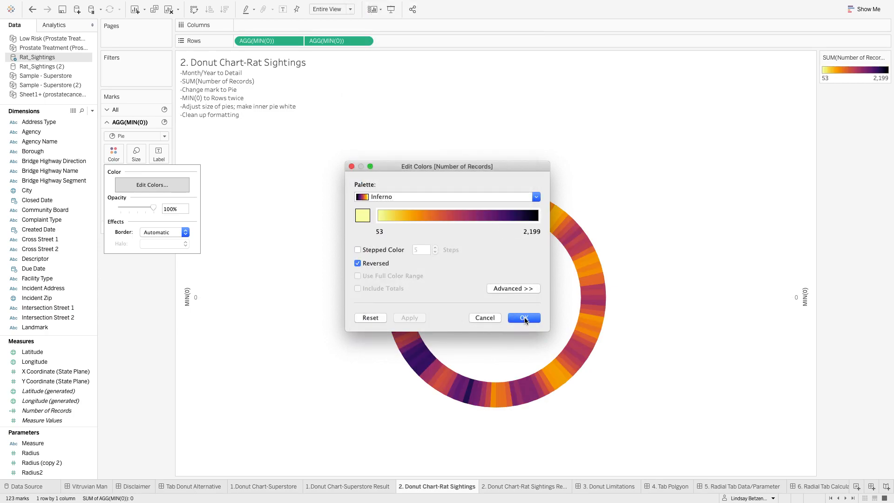
- Change the reversed palette to Magma, apply it, and close the color editing dialog
{"action": "left_click", "coordinate": [391, 196]}
{"action": "left_click", "coordinate": [408, 316]}
{"action": "left_click", "coordinate": [408, 318]}
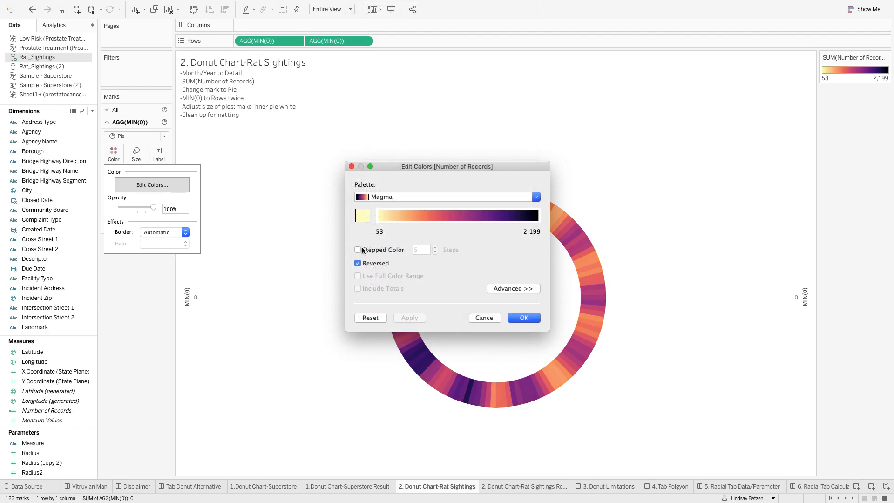
{"action": "left_click", "coordinate": [525, 318]}
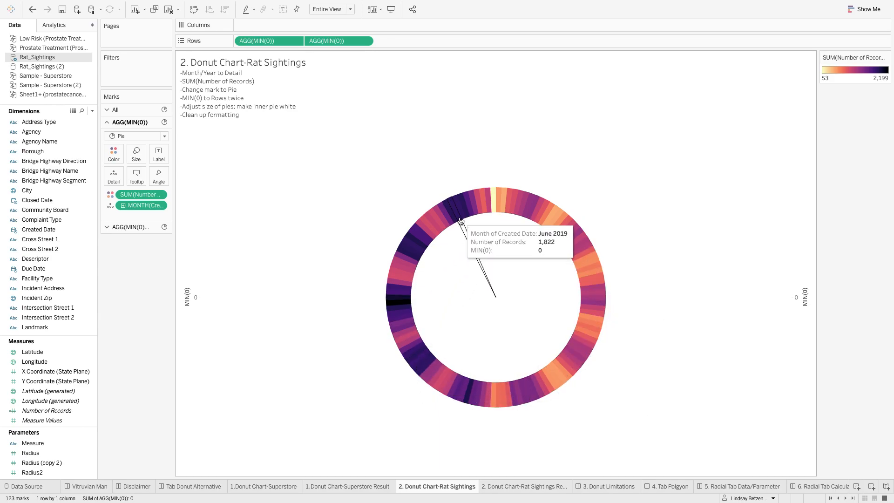
- View the 2. Donut Chart-Rat Sightings Result sheet, and present the 3. Donut Limitations dashboard with its first point revealed
{"action": "left_click", "coordinate": [539, 488]}
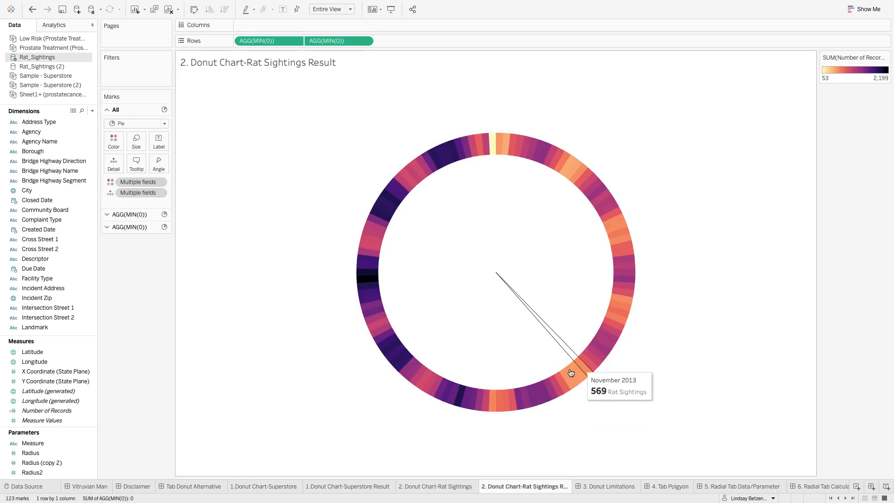
{"action": "left_click", "coordinate": [615, 487]}
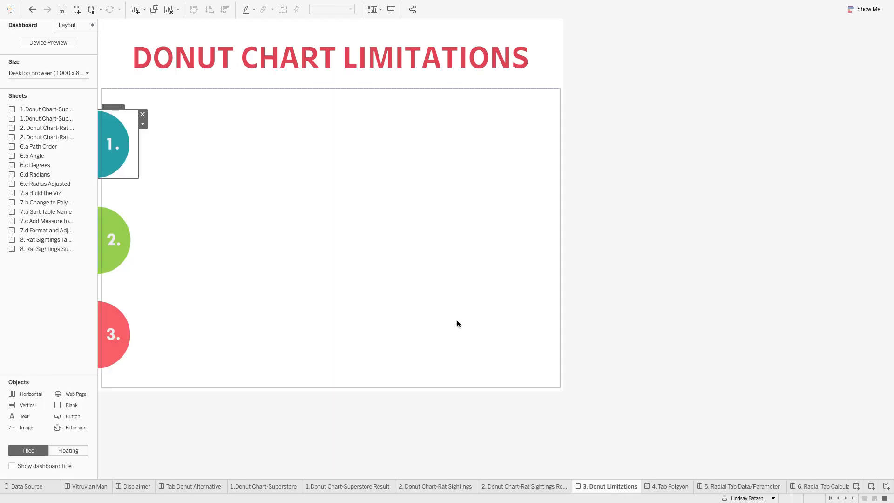
{"action": "left_click", "coordinate": [391, 9]}
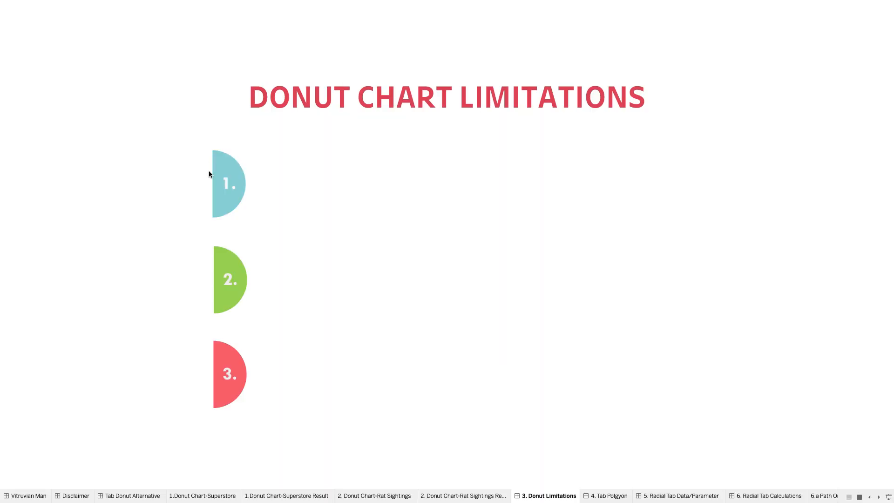
{"action": "left_click", "coordinate": [228, 177]}
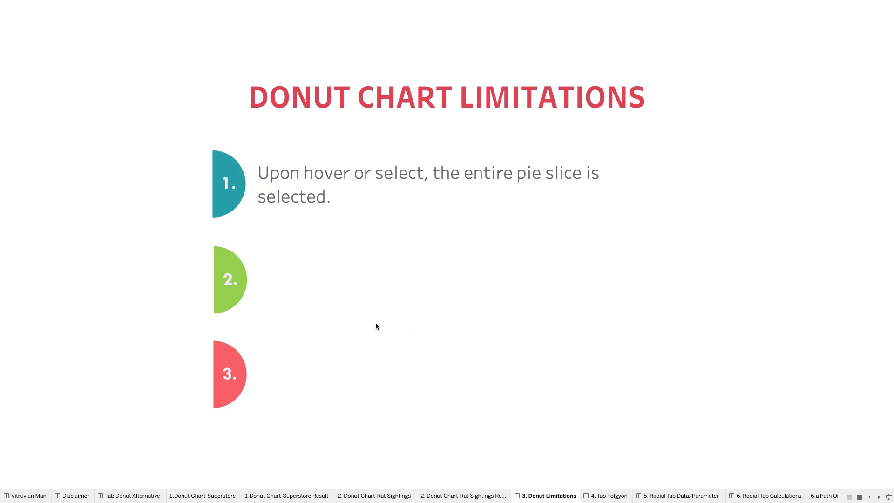
- Reveal the second and third donut chart limitations, and open the 4. Tab Polygon dashboard
{"action": "left_click", "coordinate": [235, 282]}
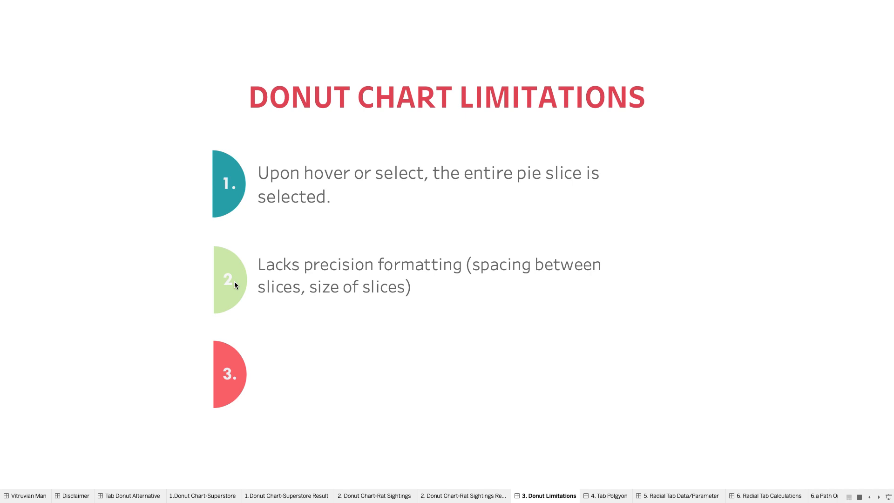
{"action": "left_click", "coordinate": [230, 361]}
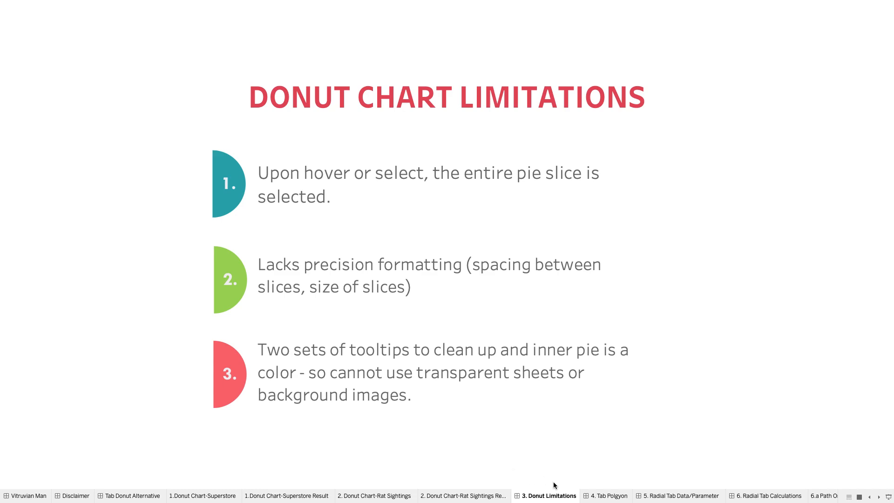
{"action": "left_click", "coordinate": [615, 497]}
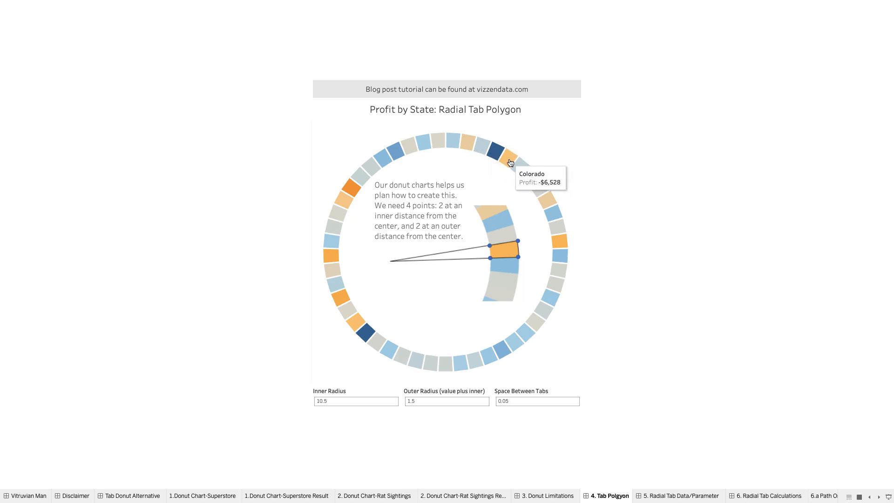
- Try an Inner Radius of 5 and then 3 on the radial tab polygon chart
{"action": "left_click", "coordinate": [348, 403]}
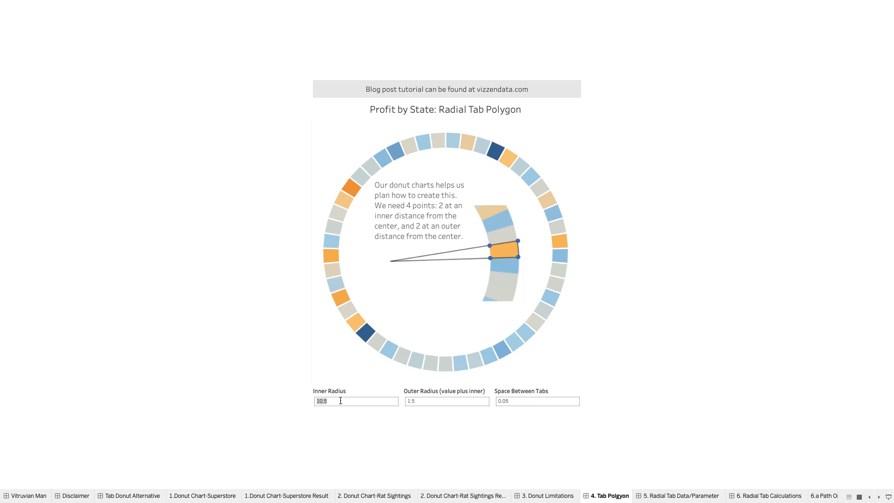
{"action": "mouse_move", "coordinate": [526, 183]}
{"action": "type", "text": "5"}
{"action": "key", "text": "Return"}
{"action": "left_click", "coordinate": [350, 403]}
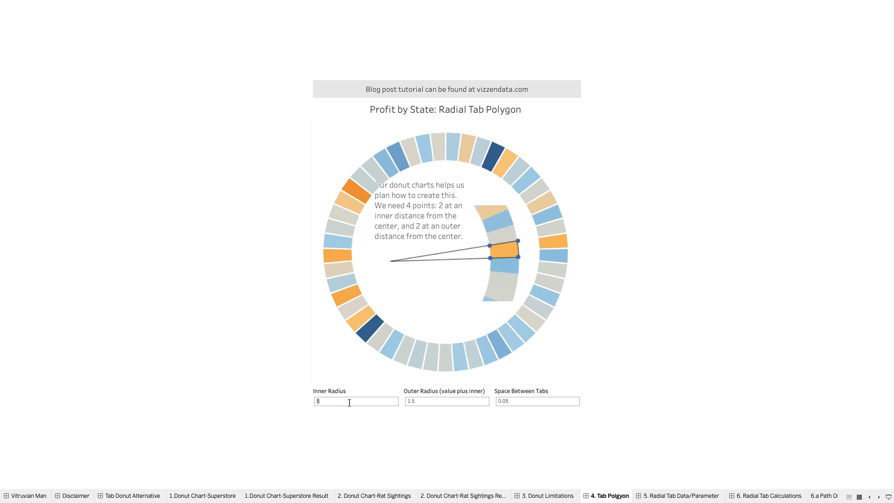
{"action": "type", "text": "3"}
{"action": "key", "text": "Return"}
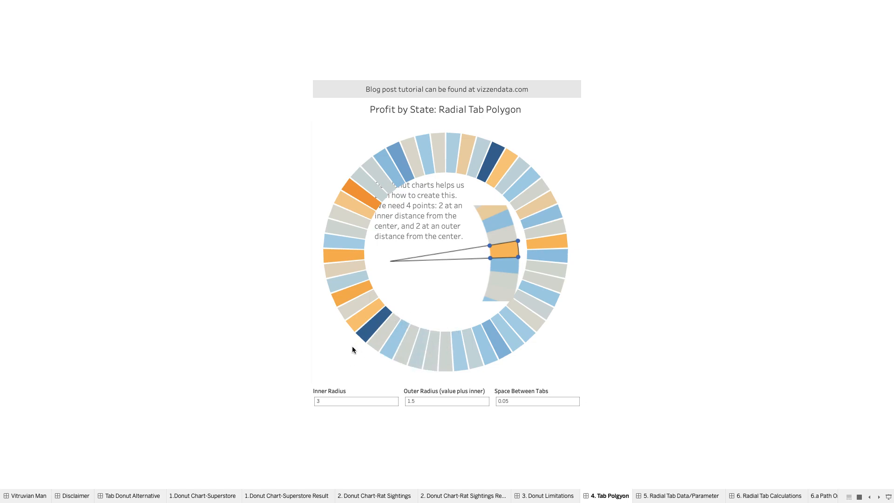
- Try an Outer Radius of 5 on the radial tab polygon chart, and set it back to 1.5
{"action": "mouse_move", "coordinate": [456, 336]}
{"action": "left_click", "coordinate": [423, 403]}
{"action": "type", "text": "5"}
{"action": "key", "text": "Return"}
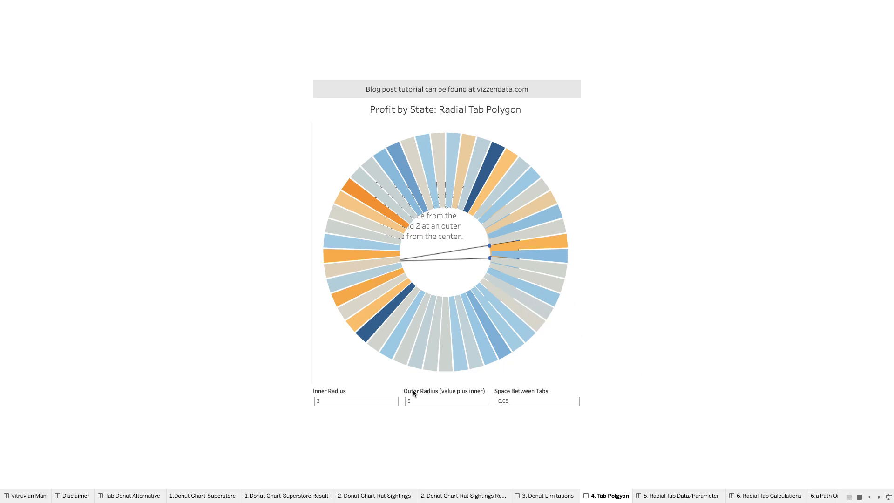
{"action": "double_click", "coordinate": [422, 401]}
{"action": "type", "text": "1.5"}
{"action": "key", "text": "Return"}
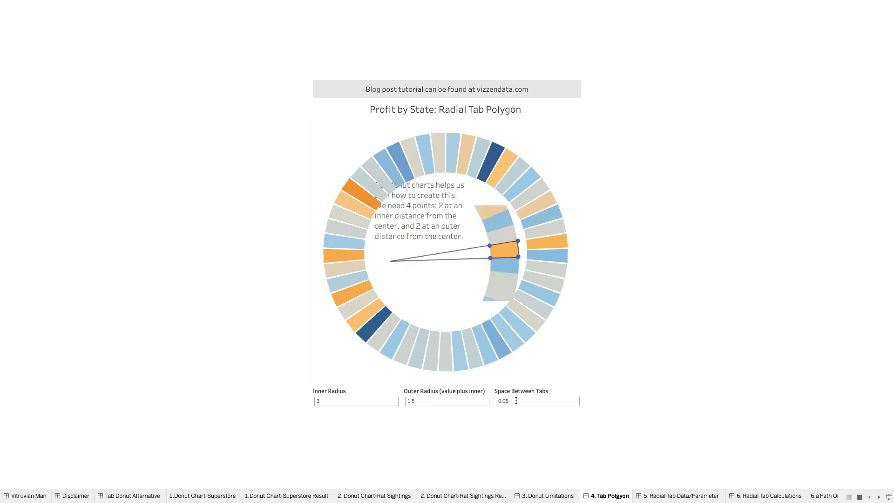
- Try Space Between Tabs values of 0.01 and then 0.07 on the radial chart
{"action": "left_click", "coordinate": [523, 402]}
{"action": "key", "text": "BackSpace"}
{"action": "type", "text": "1"}
{"action": "key", "text": "Return"}
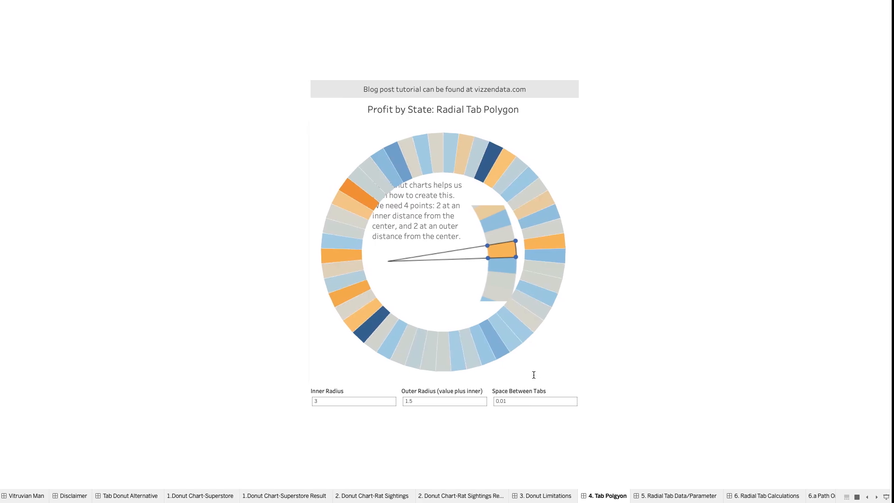
{"action": "double_click", "coordinate": [534, 400]}
{"action": "left_click", "coordinate": [533, 400]}
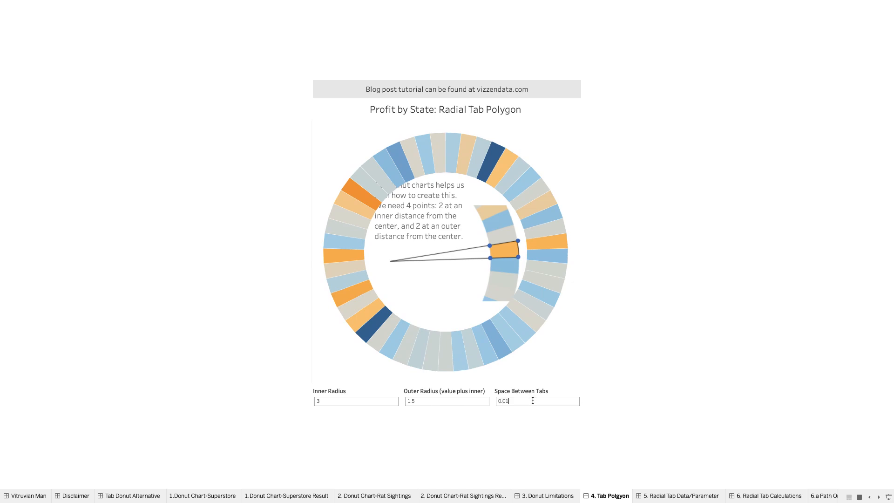
{"action": "key", "text": "BackSpace"}
{"action": "type", "text": "7"}
{"action": "key", "text": "Return"}
- Try wider Space Between Tabs values of 0.09 and then 0.1 on the radial chart
{"action": "left_click", "coordinate": [533, 401]}
{"action": "left_click", "coordinate": [535, 401]}
{"action": "key", "text": "BackSpace"}
{"action": "type", "text": "9"}
{"action": "key", "text": "Return"}
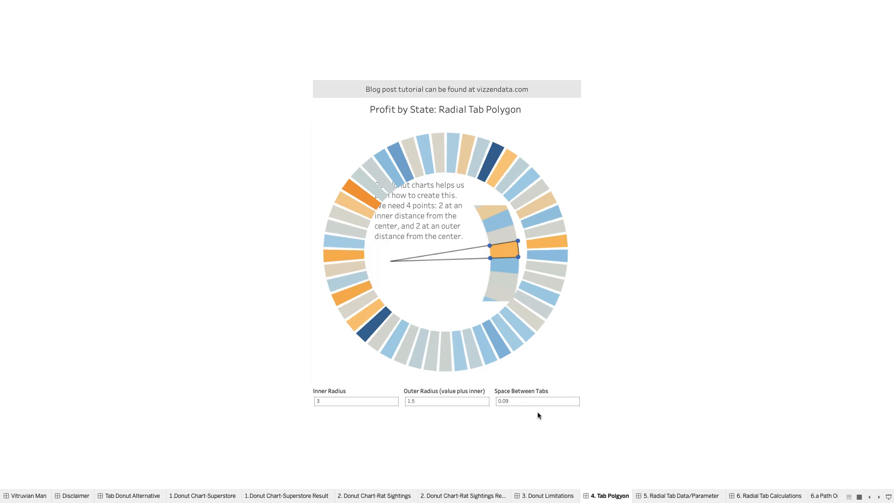
{"action": "left_click", "coordinate": [525, 403]}
{"action": "left_click", "coordinate": [525, 402]}
{"action": "key", "text": "BackSpace"}
{"action": "key", "text": "BackSpace"}
{"action": "type", "text": "1"}
{"action": "key", "text": "Return"}
- Set Space Between Tabs to 0.05 and Inner Radius to 10.5 for the radial tab polygon
{"action": "left_click", "coordinate": [536, 401]}
{"action": "left_click", "coordinate": [540, 400]}
{"action": "key", "text": "BackSpace"}
{"action": "type", "text": "05"}
{"action": "left_click", "coordinate": [419, 401]}
{"action": "left_click", "coordinate": [371, 401]}
{"action": "type", "text": "10.5"}
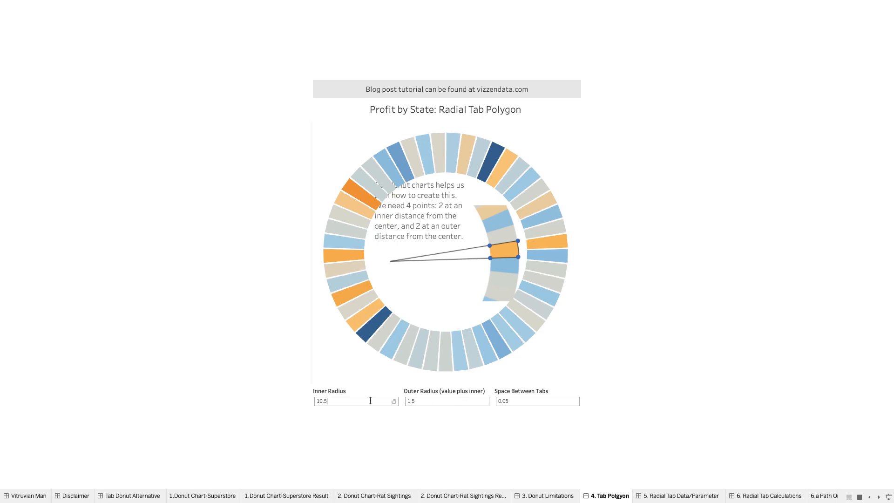
{"action": "key", "text": "Return"}
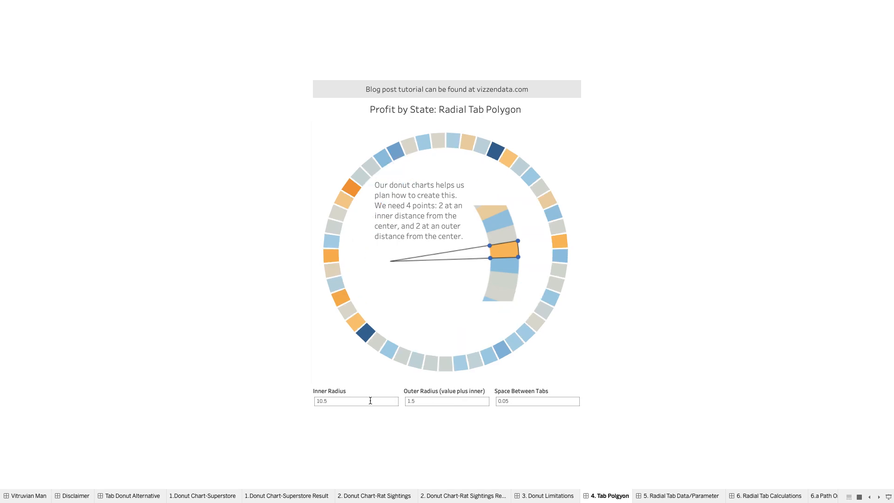
- Open the 5. Radial Tab Data/Parameter dashboard and reveal its first setup point
{"action": "left_click", "coordinate": [660, 496]}
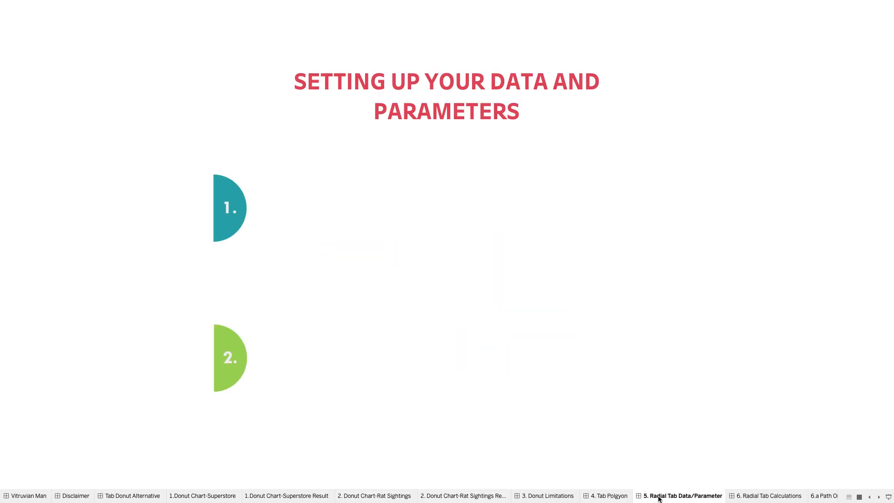
{"action": "left_click", "coordinate": [233, 203]}
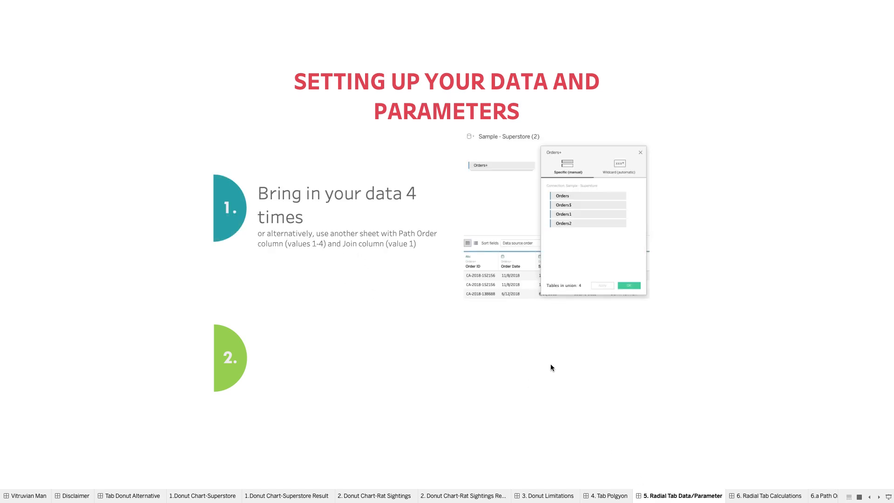
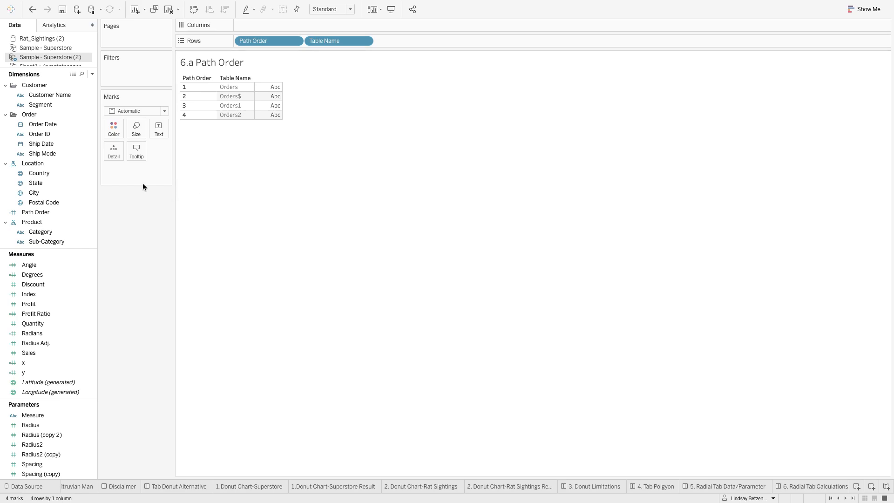
- Review the Path Order calculated field's formula with the function reference collapsed, and close it without changes
{"action": "right_click", "coordinate": [66, 214]}
{"action": "left_click", "coordinate": [104, 267]}
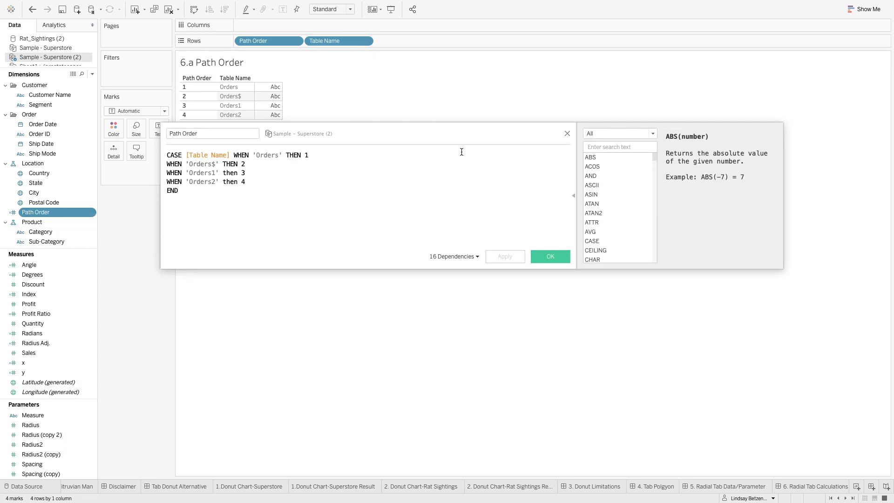
{"action": "left_click", "coordinate": [574, 195]}
{"action": "left_click_drag", "start_coordinate": [576, 184], "coordinate": [365, 169]}
{"action": "left_click_drag", "start_coordinate": [335, 133], "coordinate": [355, 179]}
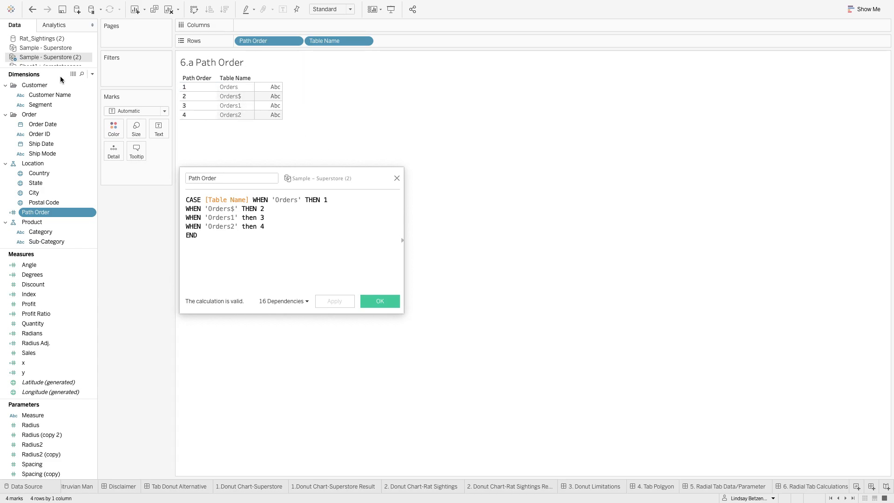
{"action": "left_click", "coordinate": [397, 179]}
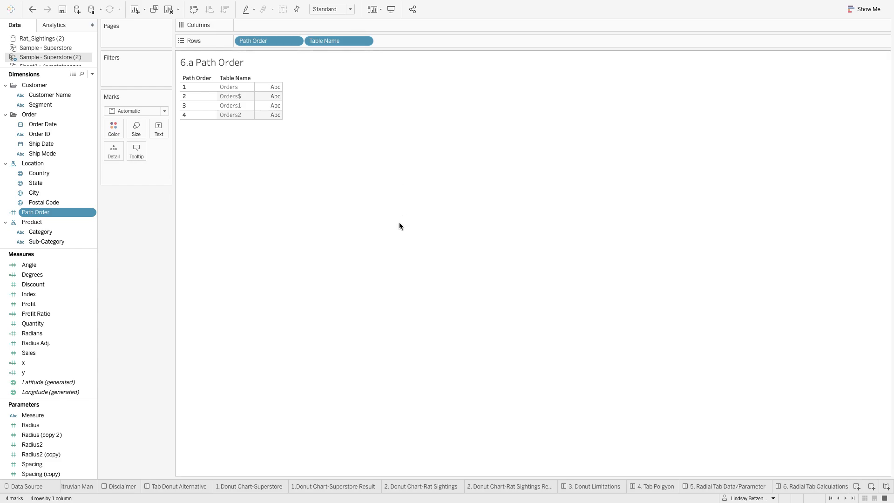
- Go to the 6.b Angle worksheet among the later sheets of the workbook
{"action": "left_click", "coordinate": [846, 498]}
{"action": "left_click", "coordinate": [846, 498]}
{"action": "left_click", "coordinate": [845, 499]}
{"action": "left_click", "coordinate": [845, 498]}
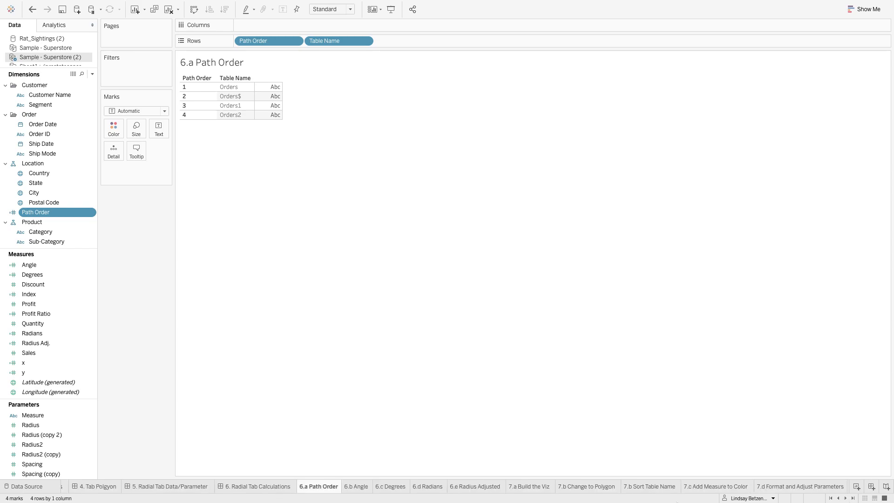
{"action": "left_click", "coordinate": [359, 487]}
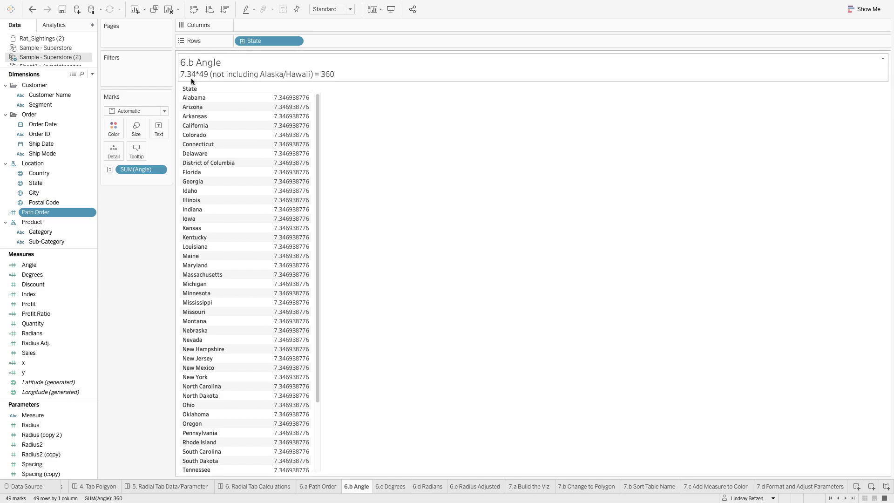
- Review the Angle calculated field's formula beside the state table, and close it without changes
{"action": "right_click", "coordinate": [37, 264]}
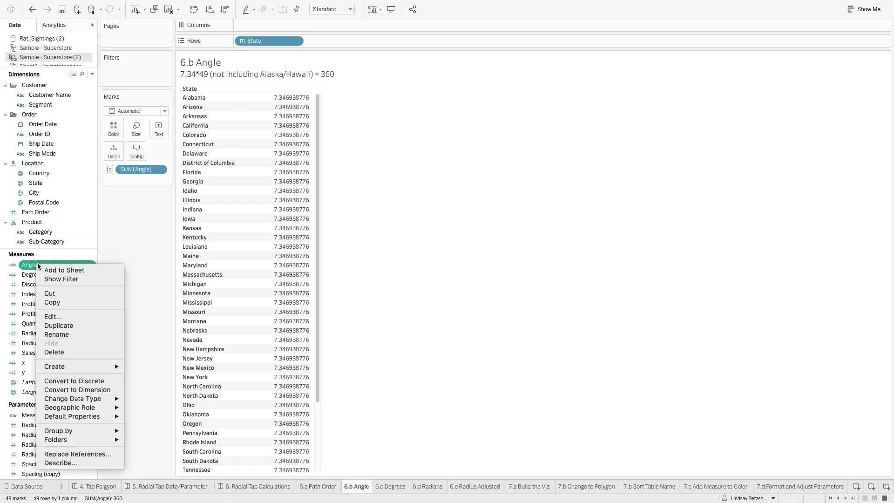
{"action": "left_click", "coordinate": [69, 315]}
{"action": "right_click", "coordinate": [59, 266]}
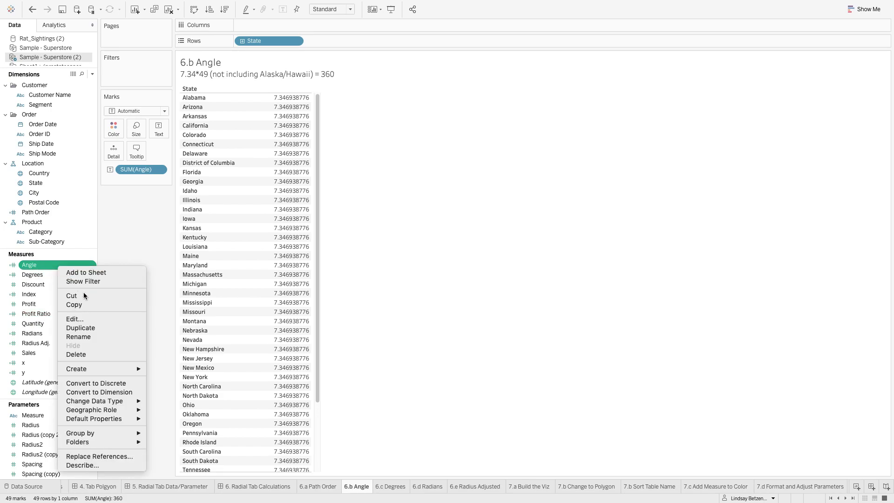
{"action": "left_click", "coordinate": [99, 319]}
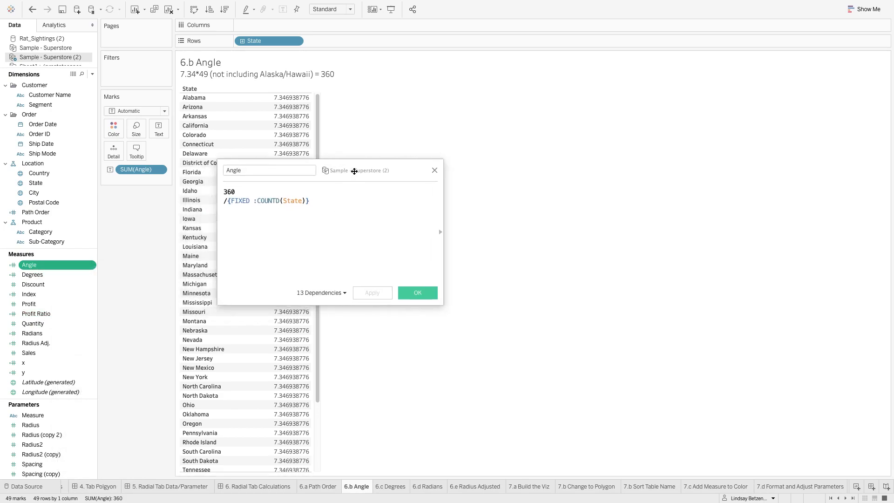
{"action": "left_click_drag", "start_coordinate": [354, 170], "coordinate": [496, 141]}
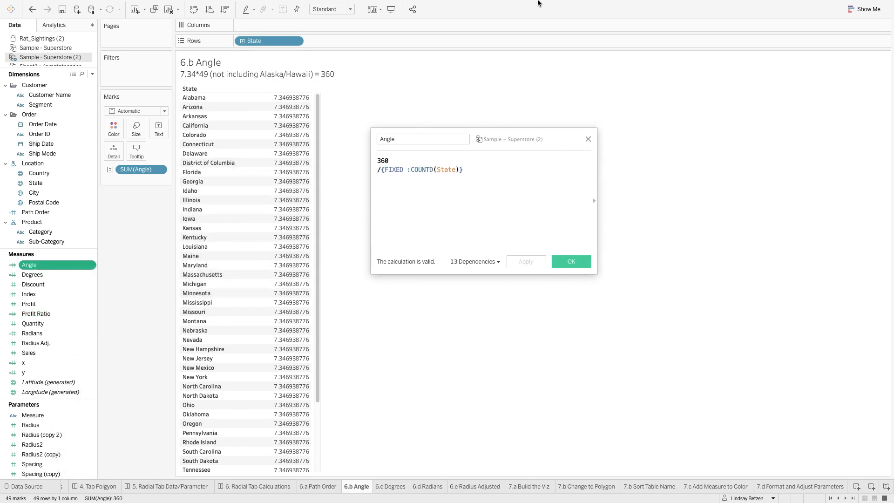
{"action": "left_click", "coordinate": [382, 174]}
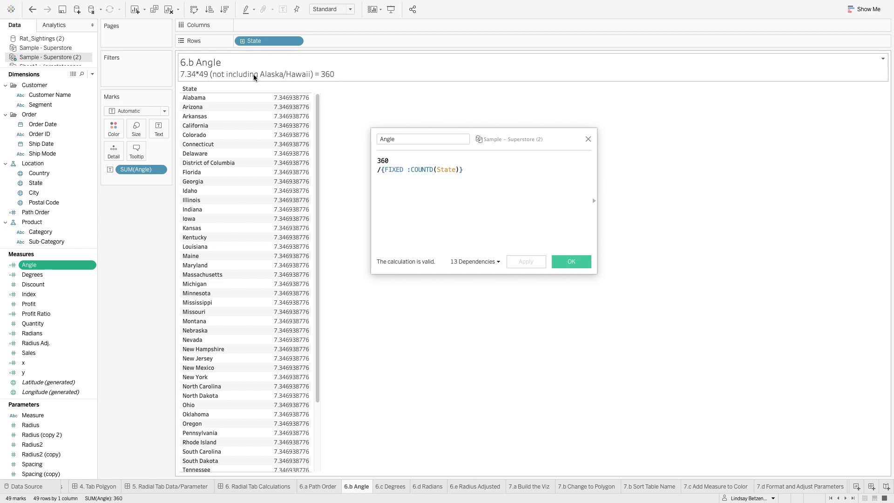
{"action": "left_click", "coordinate": [423, 178]}
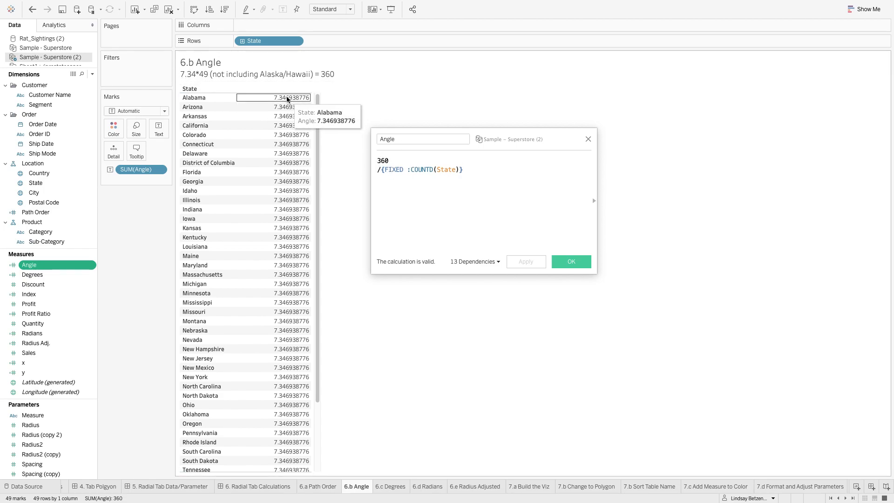
{"action": "left_click", "coordinate": [588, 139]}
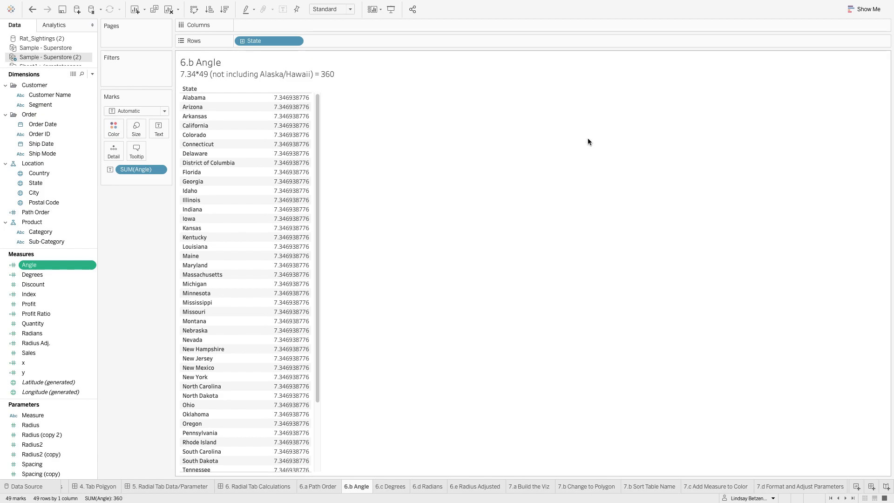
- On the 6.c Degrees worksheet, compare the Degrees calculation with the bars from the first to the last state, and close the formula
{"action": "left_click", "coordinate": [394, 487]}
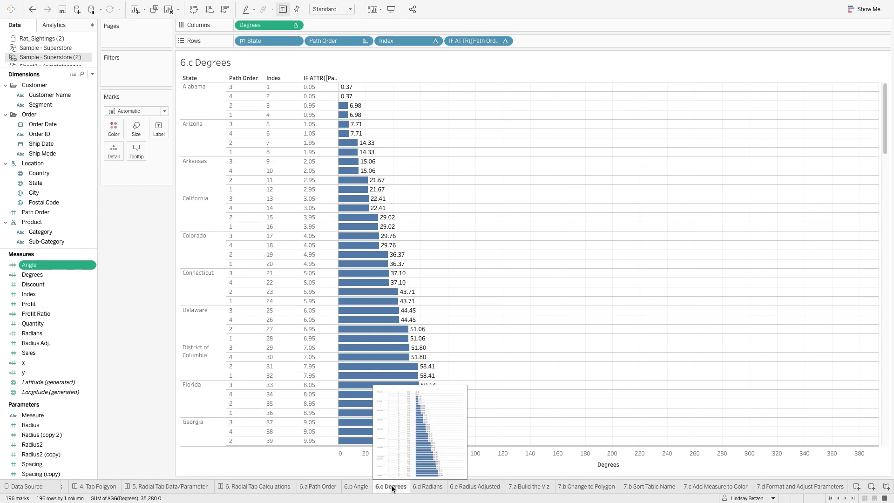
{"action": "right_click", "coordinate": [60, 274]}
{"action": "left_click", "coordinate": [109, 317]}
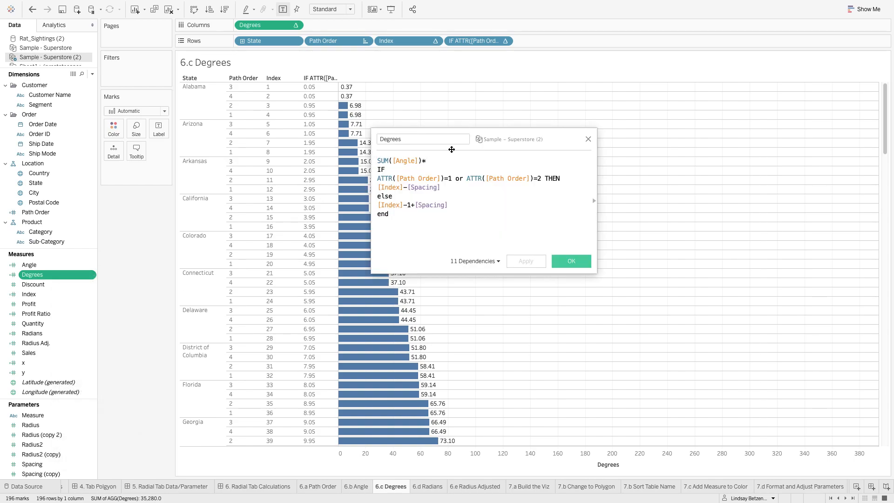
{"action": "left_click_drag", "start_coordinate": [521, 133], "coordinate": [642, 114]}
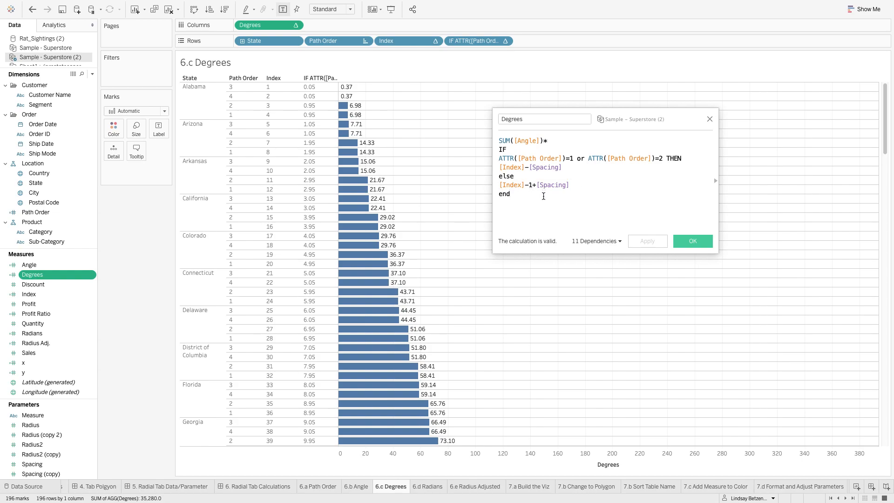
{"action": "mouse_move", "coordinate": [353, 103]}
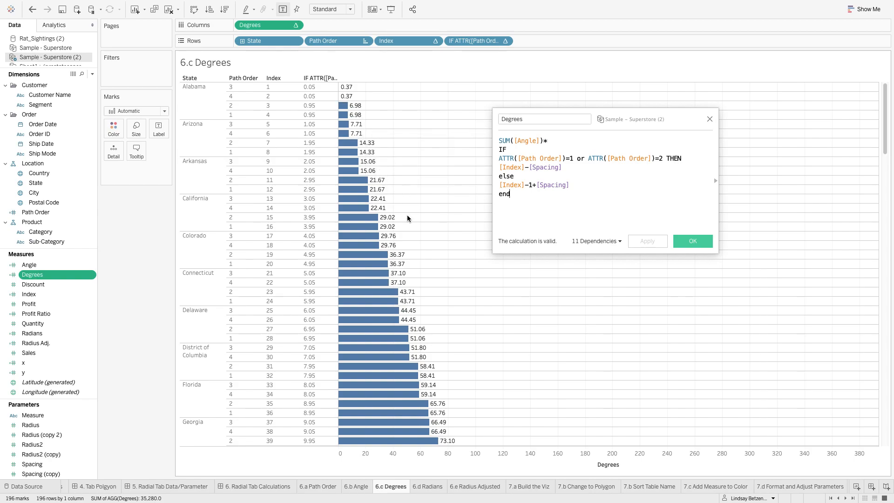
{"action": "scroll", "coordinate": [462, 294], "scroll_direction": "down", "scroll_amount": 15}
{"action": "scroll", "coordinate": [462, 294], "scroll_direction": "down", "scroll_amount": 16}
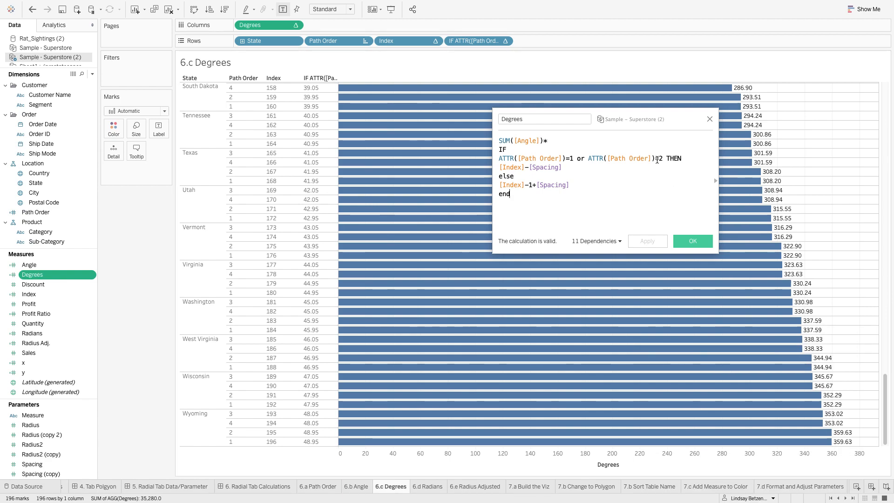
{"action": "left_click", "coordinate": [710, 119]}
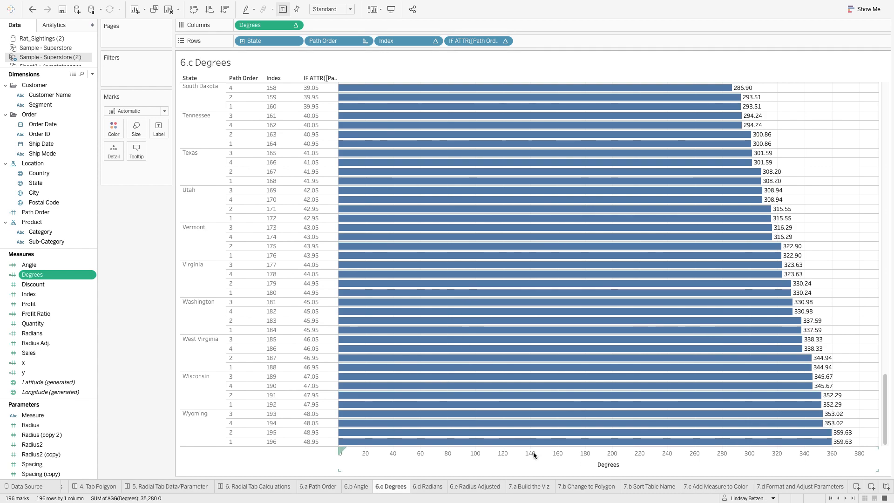
- Go to the 6.d Radians worksheet and examine the radians values from the first to the last state
{"action": "left_click", "coordinate": [437, 486]}
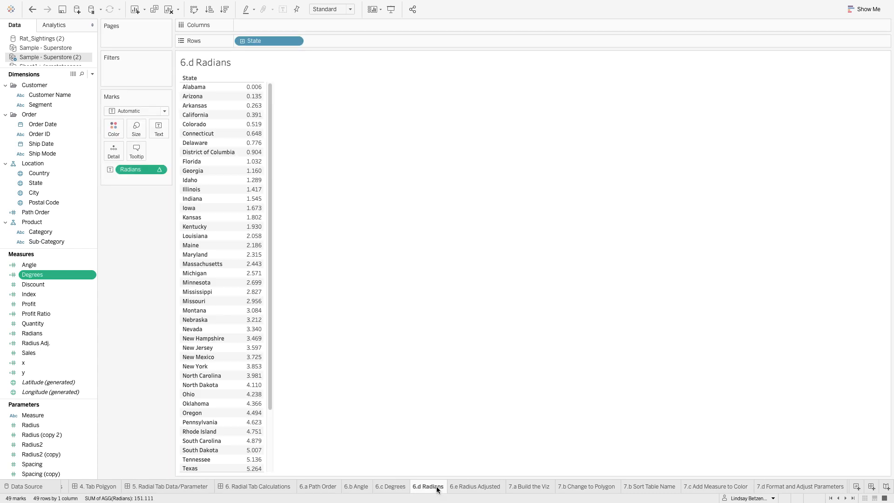
{"action": "scroll", "coordinate": [243, 330], "scroll_direction": "down", "scroll_amount": 3}
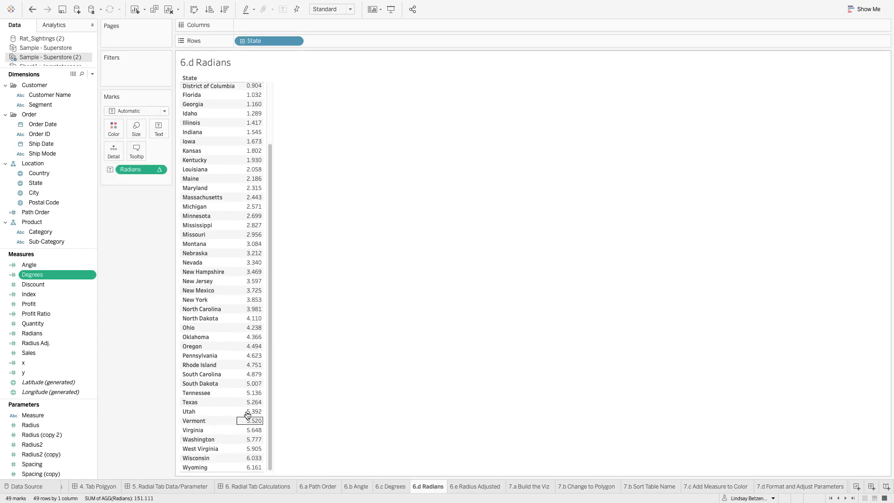
{"action": "scroll", "coordinate": [255, 419], "scroll_direction": "up", "scroll_amount": 3}
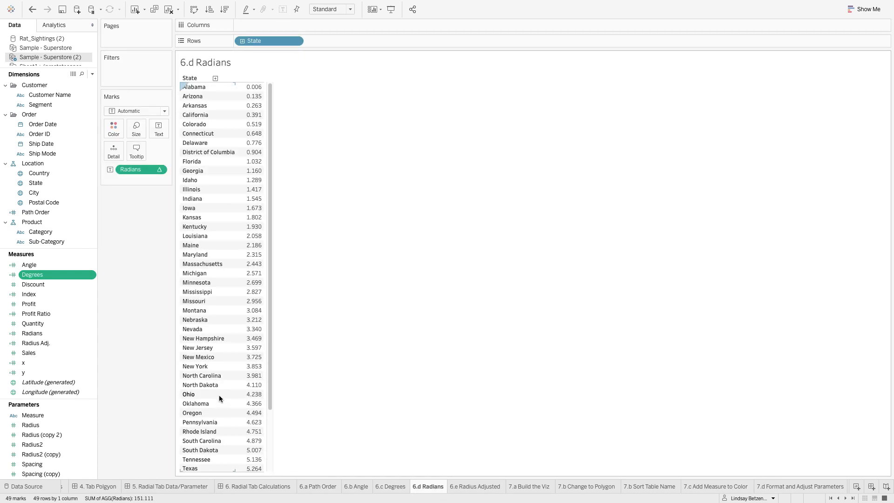
- Go to the 6.e Radius Adjusted worksheet and open the Radius Adj. calculated field beside the state table
{"action": "left_click", "coordinate": [473, 490]}
{"action": "scroll", "coordinate": [473, 490], "scroll_direction": "down", "scroll_amount": 3}
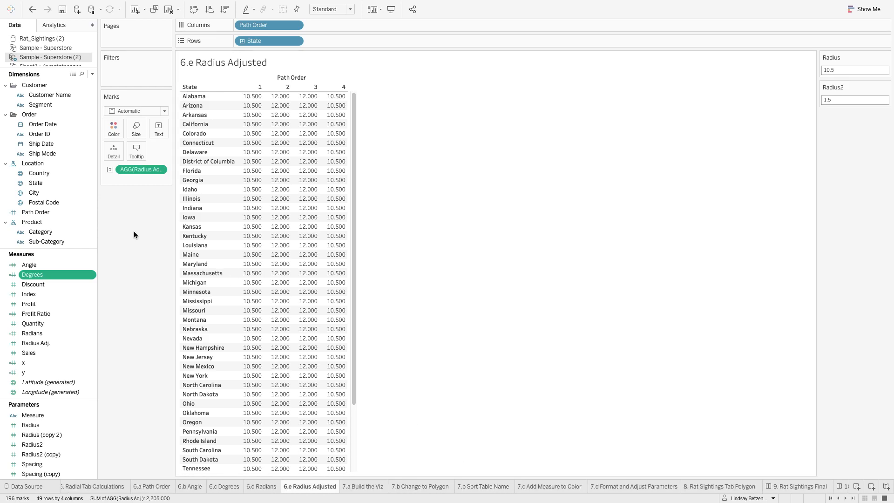
{"action": "right_click", "coordinate": [58, 343]}
{"action": "left_click", "coordinate": [105, 197]}
{"action": "left_click_drag", "start_coordinate": [717, 183], "coordinate": [827, 157]}
{"action": "left_click_drag", "start_coordinate": [743, 131], "coordinate": [659, 177]}
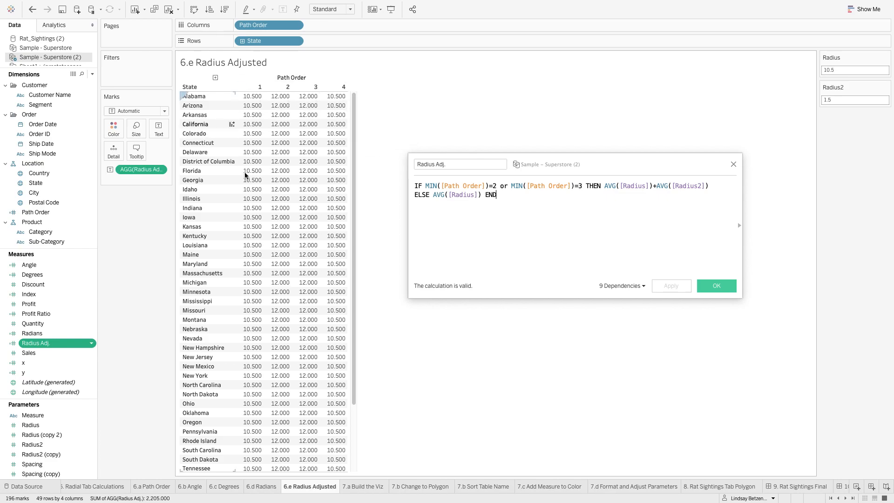
- Examine the ELSE and THEN results of the Radius Adj. formula, and close it without changes
{"action": "left_click", "coordinate": [457, 218]}
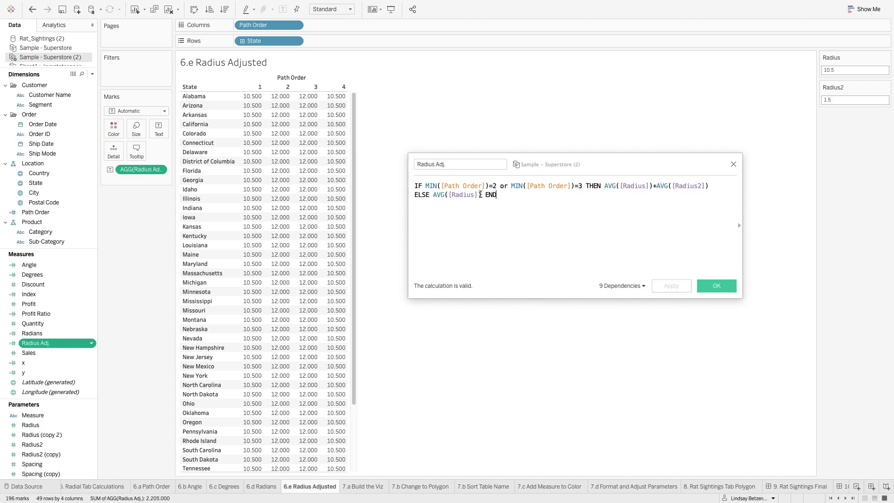
{"action": "left_click_drag", "start_coordinate": [485, 195], "coordinate": [432, 195]}
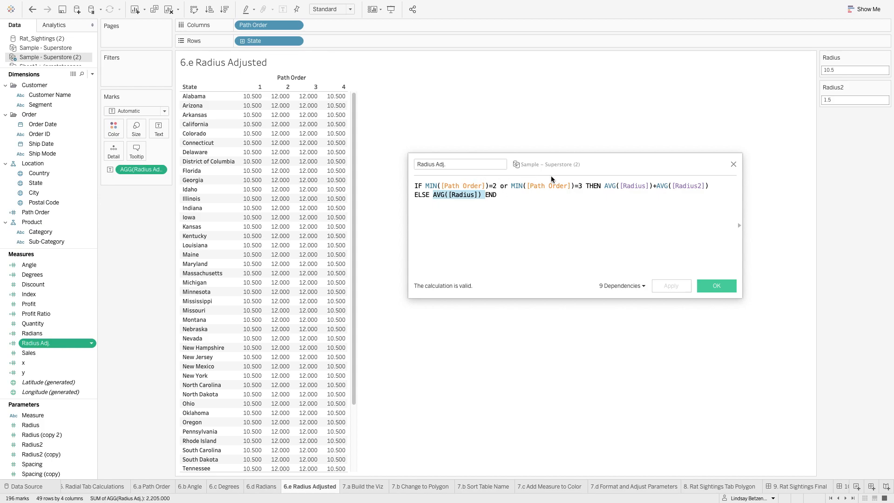
{"action": "left_click_drag", "start_coordinate": [601, 186], "coordinate": [713, 182]}
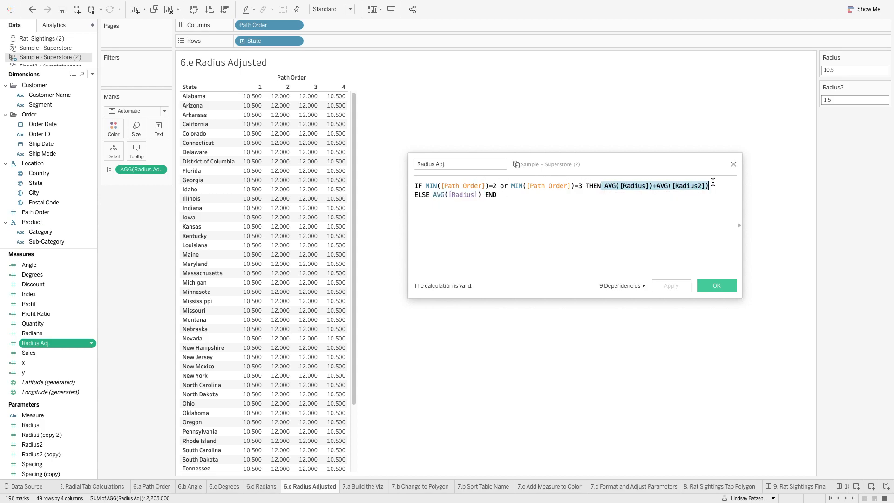
{"action": "left_click", "coordinate": [654, 229]}
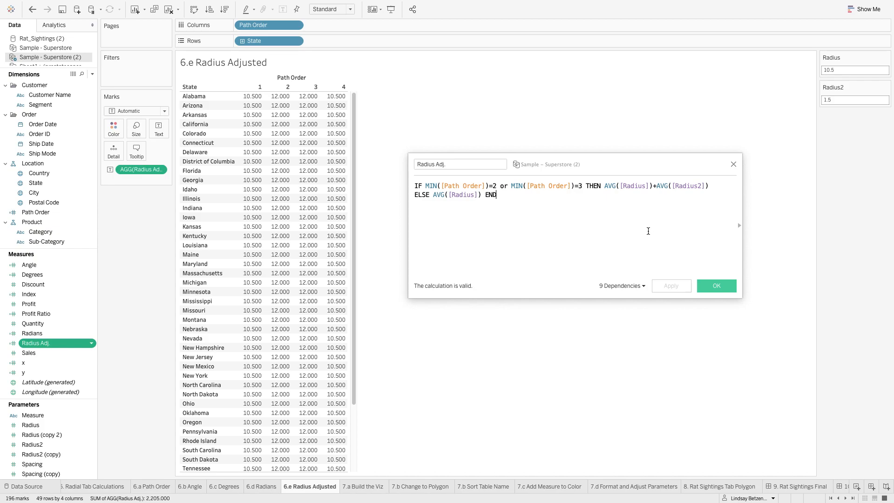
{"action": "left_click", "coordinate": [734, 164]}
- On the 7.a Build the Viz worksheet, place x on Rows, y on Columns and State on the marks as detail
{"action": "left_click", "coordinate": [364, 487]}
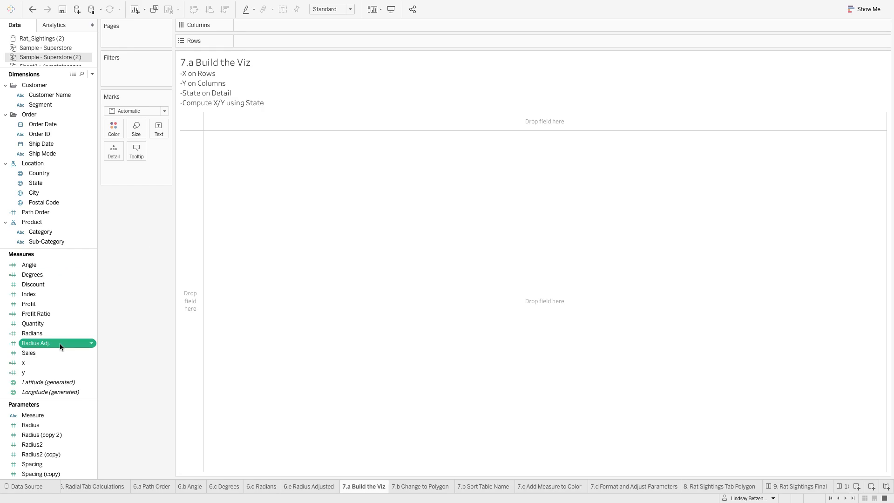
{"action": "left_click_drag", "start_coordinate": [41, 362], "coordinate": [192, 138]}
{"action": "left_click_drag", "start_coordinate": [45, 372], "coordinate": [261, 25]}
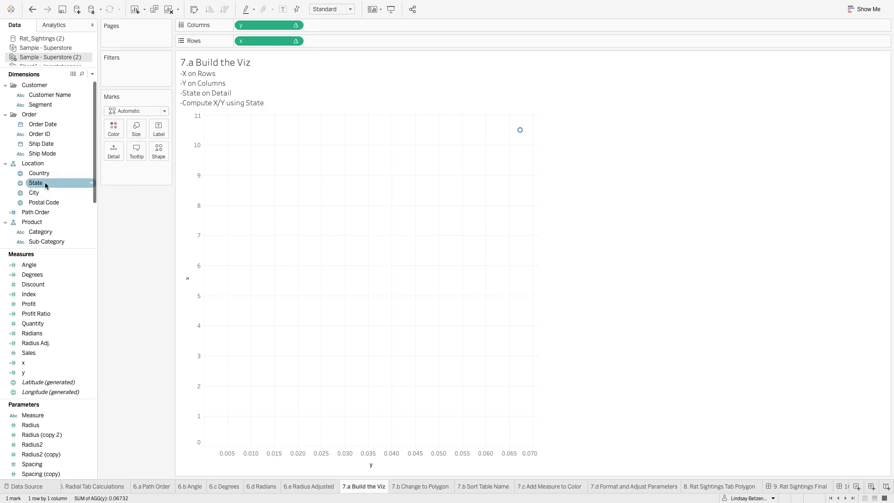
{"action": "left_click_drag", "start_coordinate": [44, 183], "coordinate": [136, 213]}
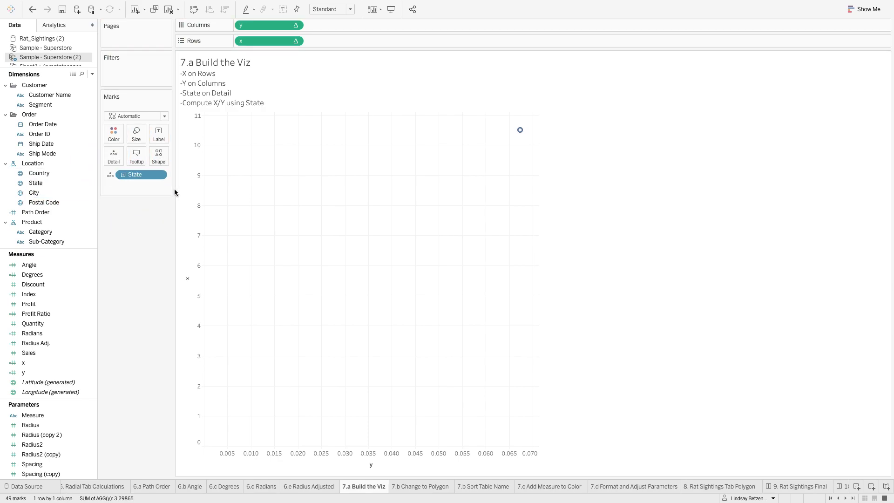
- Set both the x and y table calculations to compute using State, and check the plotted marks
{"action": "right_click", "coordinate": [288, 41]}
{"action": "mouse_move", "coordinate": [354, 162]}
{"action": "left_click", "coordinate": [418, 179]}
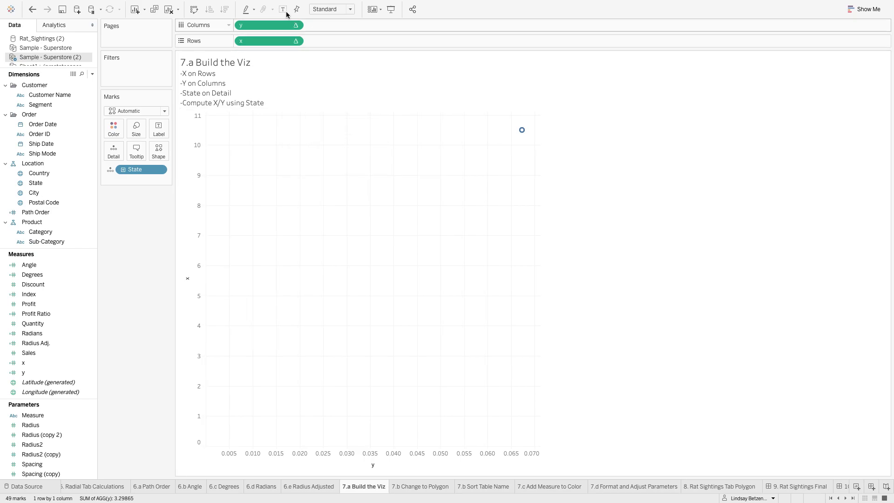
{"action": "right_click", "coordinate": [287, 25]}
{"action": "mouse_move", "coordinate": [340, 142]}
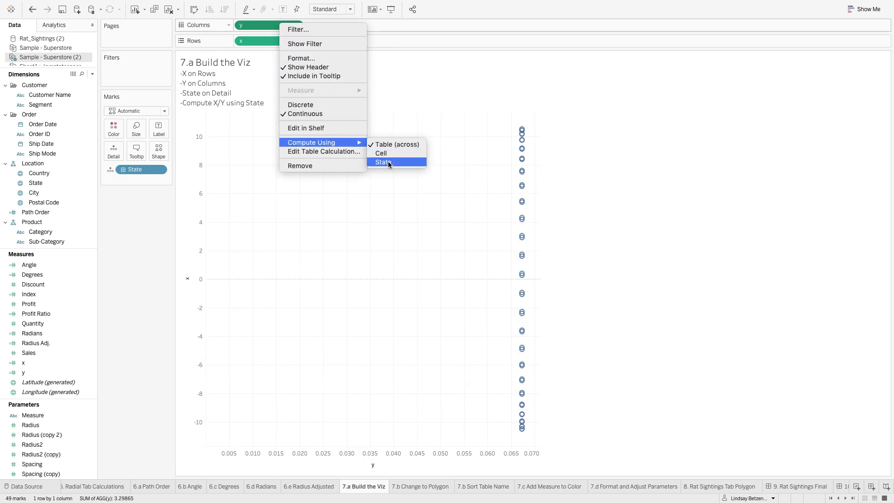
{"action": "left_click", "coordinate": [383, 162]}
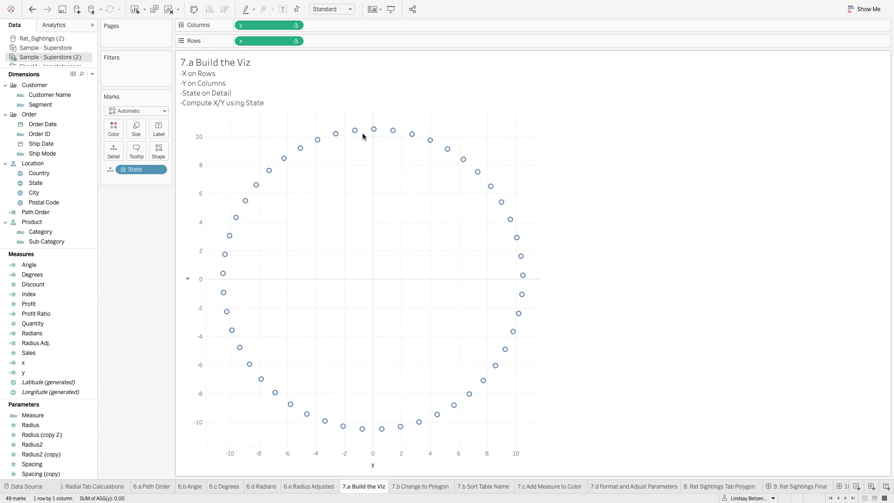
{"action": "mouse_move", "coordinate": [375, 131]}
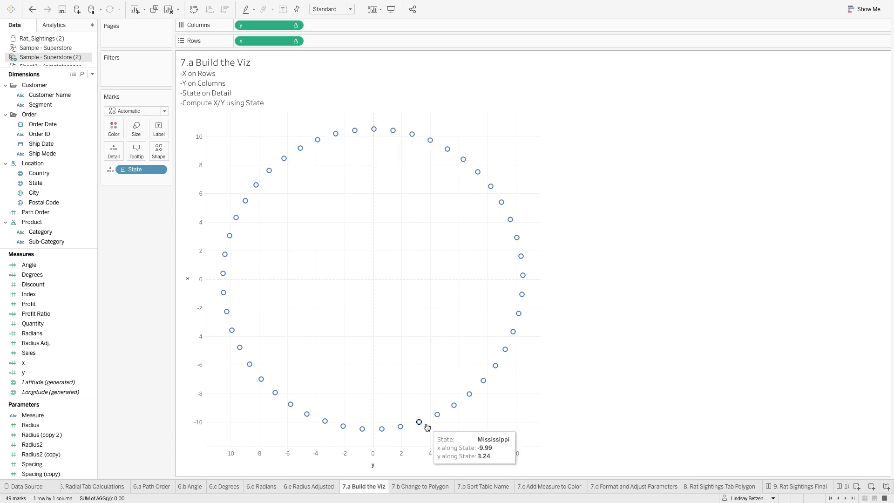
- On the 7.b Change to Polygon worksheet, change the mark type to Polygon and add Table Name to Path
{"action": "left_click", "coordinate": [418, 487]}
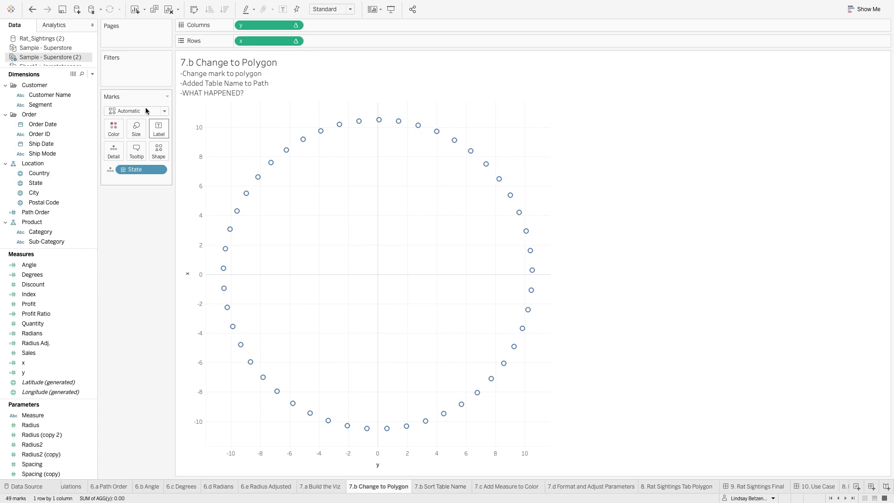
{"action": "left_click", "coordinate": [133, 110]}
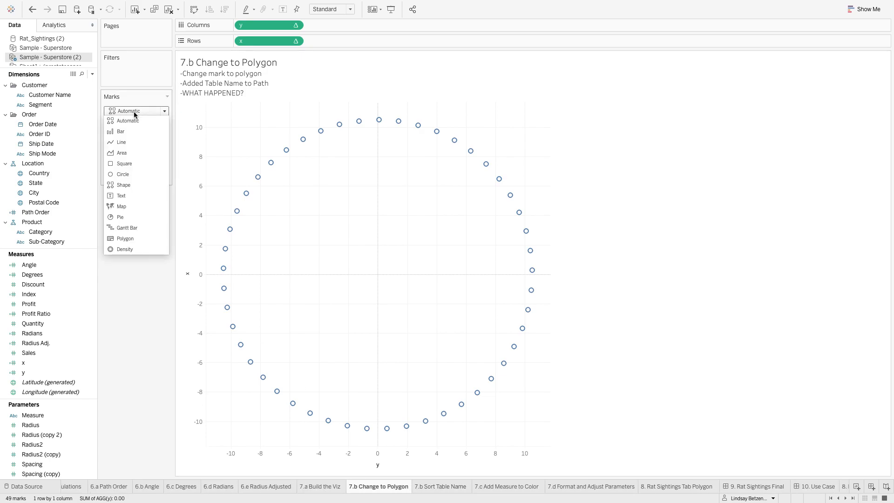
{"action": "left_click", "coordinate": [132, 236]}
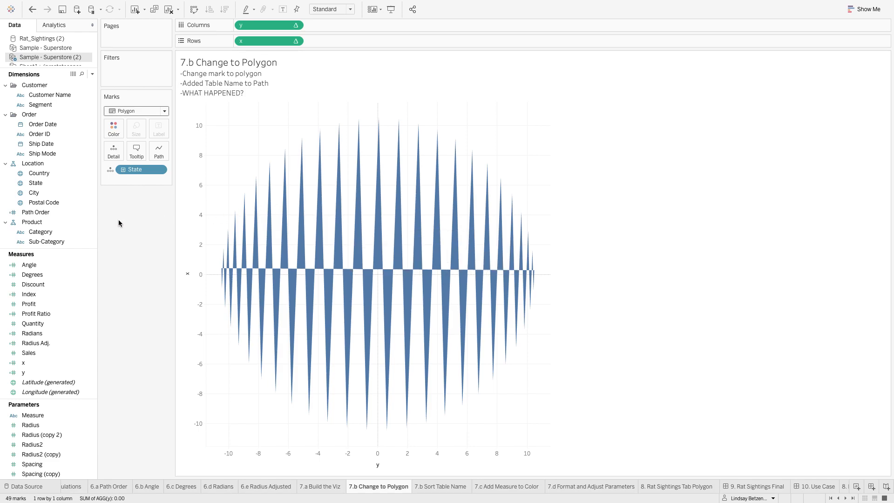
{"action": "left_click", "coordinate": [42, 201]}
{"action": "scroll", "coordinate": [43, 192], "scroll_direction": "down", "scroll_amount": 3}
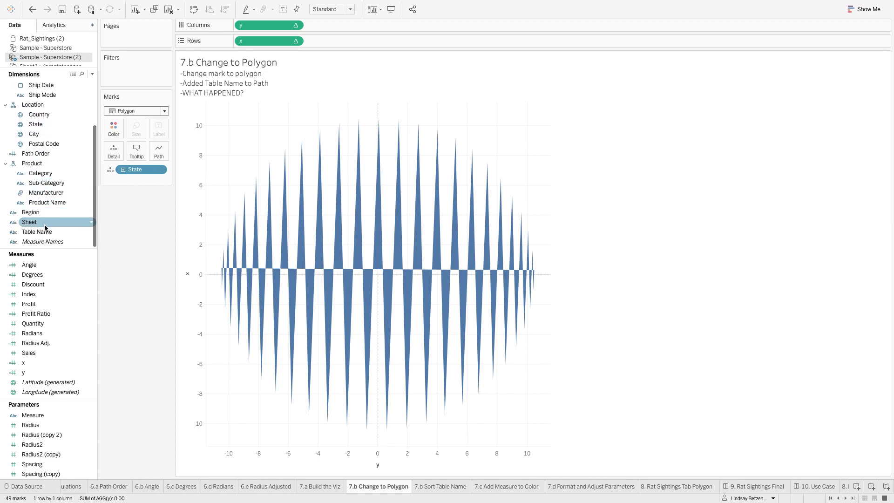
{"action": "left_click_drag", "start_coordinate": [65, 230], "coordinate": [160, 154]}
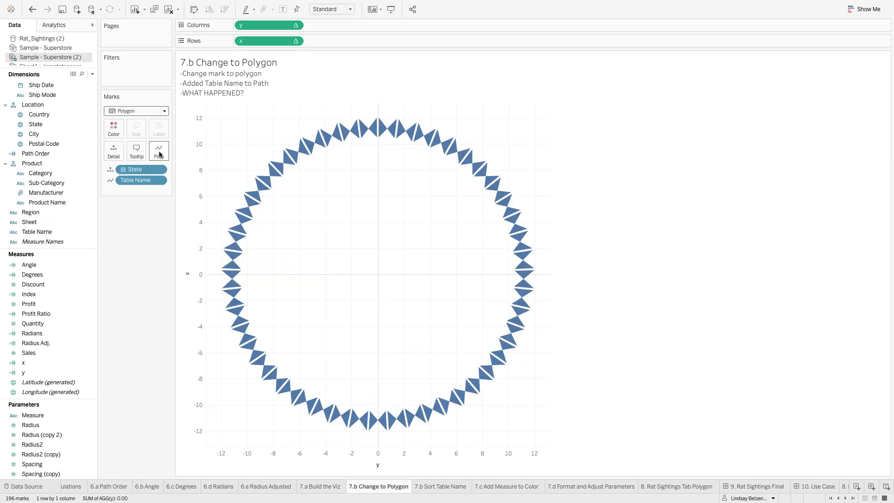
{"action": "mouse_move", "coordinate": [381, 132]}
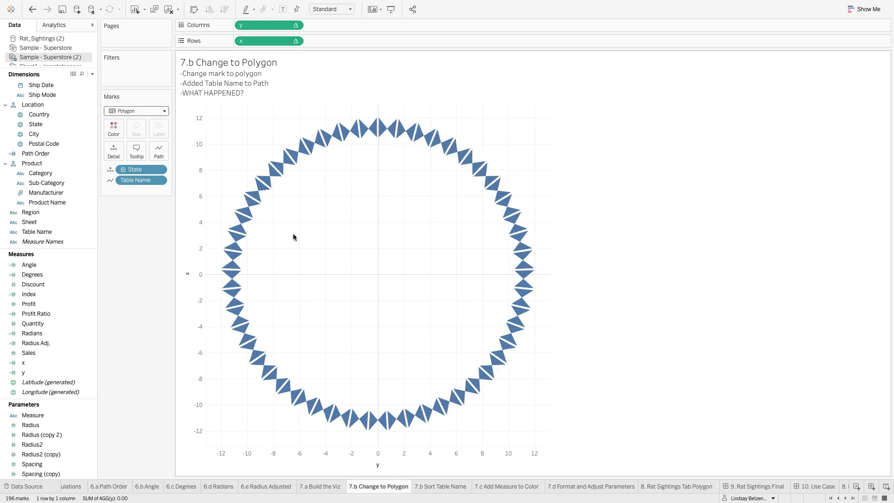
- On the 7.b Sort Table Name worksheet, manually sort Table Name with Orders$ directly after Orders, and undo and redo the sort to compare the shapes
{"action": "left_click", "coordinate": [439, 487]}
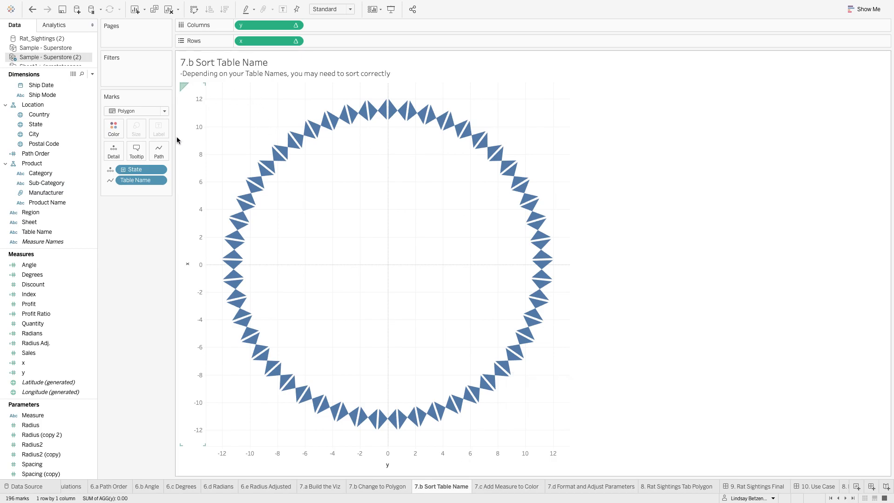
{"action": "right_click", "coordinate": [153, 180]}
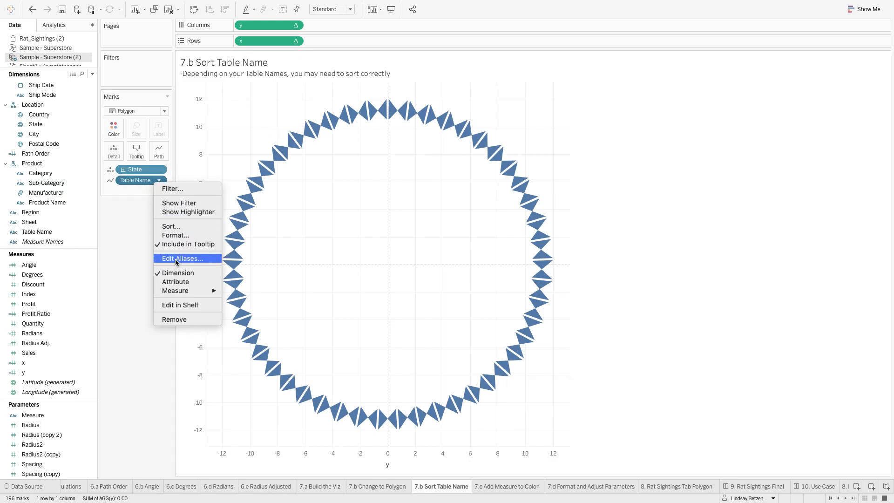
{"action": "left_click", "coordinate": [177, 227]}
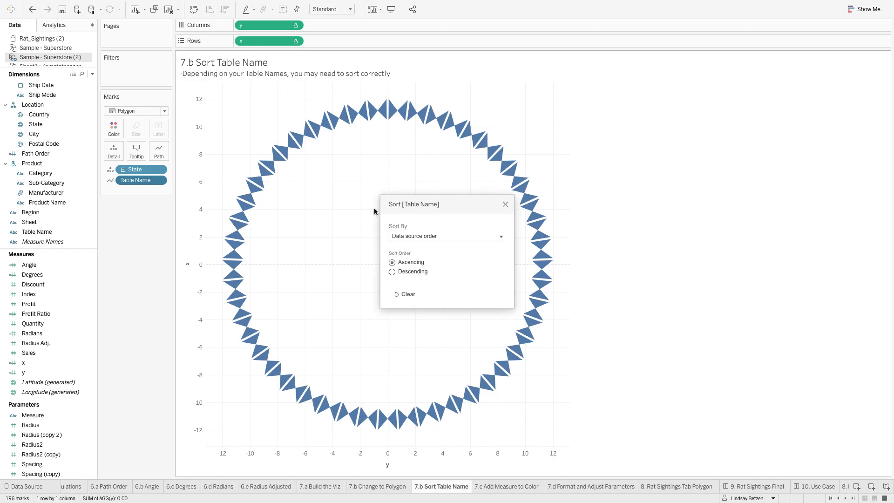
{"action": "left_click", "coordinate": [436, 236]}
{"action": "left_click", "coordinate": [400, 269]}
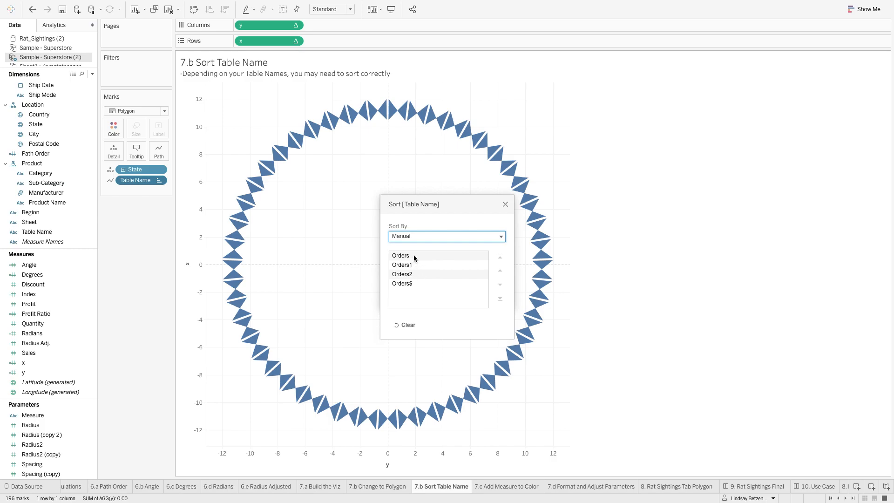
{"action": "left_click_drag", "start_coordinate": [413, 284], "coordinate": [416, 262]}
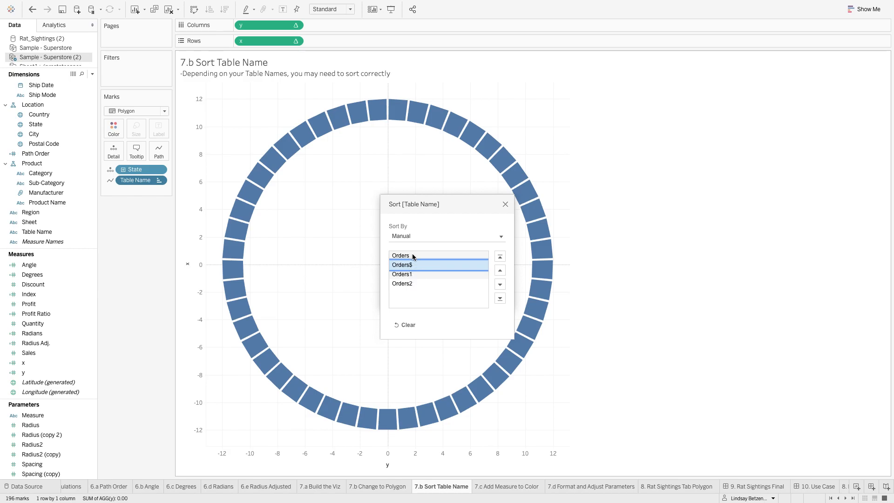
{"action": "left_click", "coordinate": [506, 205]}
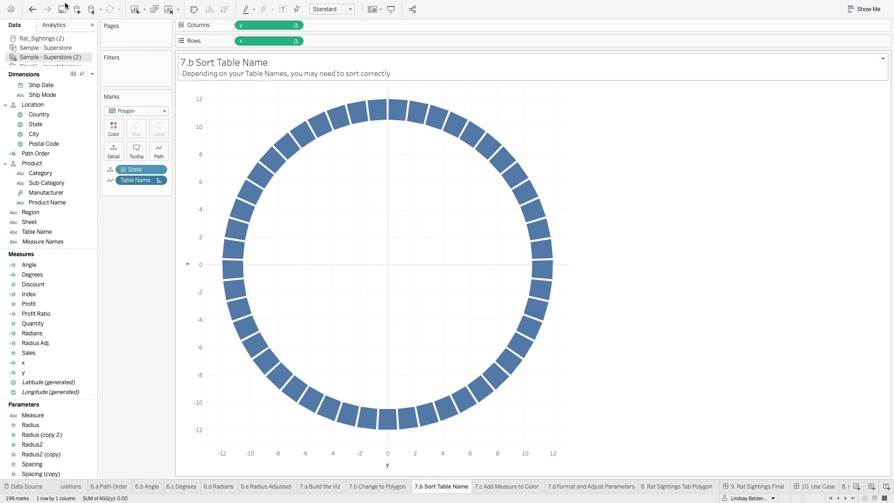
{"action": "left_click", "coordinate": [32, 9]}
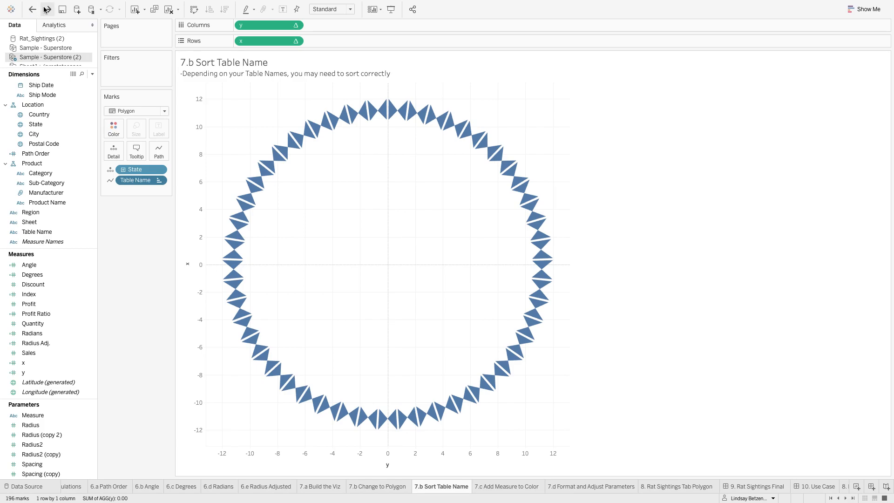
{"action": "left_click", "coordinate": [47, 9]}
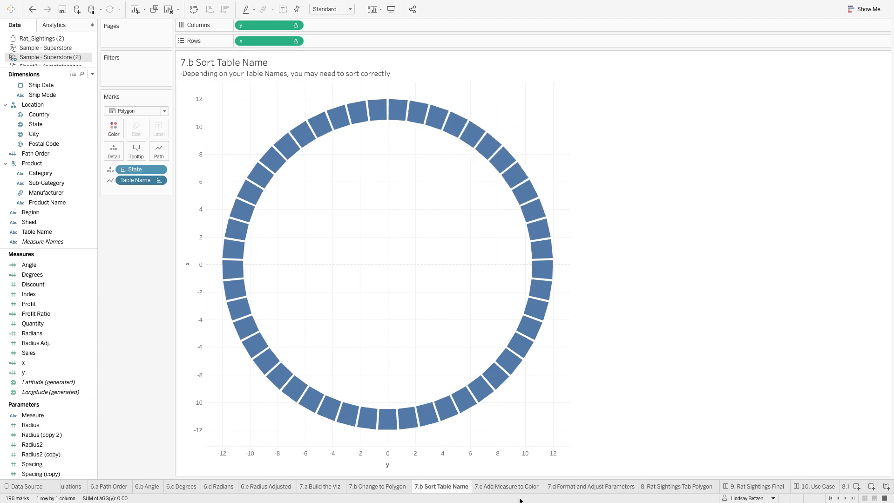
- On the 7.c Add Measure to Color worksheet, color the polygons by Profit and inspect the California tab's details
{"action": "left_click", "coordinate": [508, 487]}
{"action": "left_click_drag", "start_coordinate": [29, 303], "coordinate": [113, 132]}
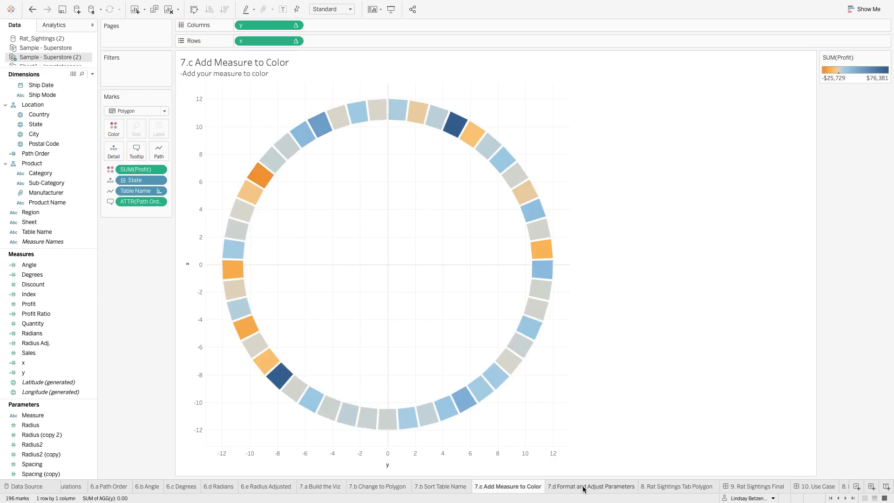
{"action": "left_click", "coordinate": [452, 129]}
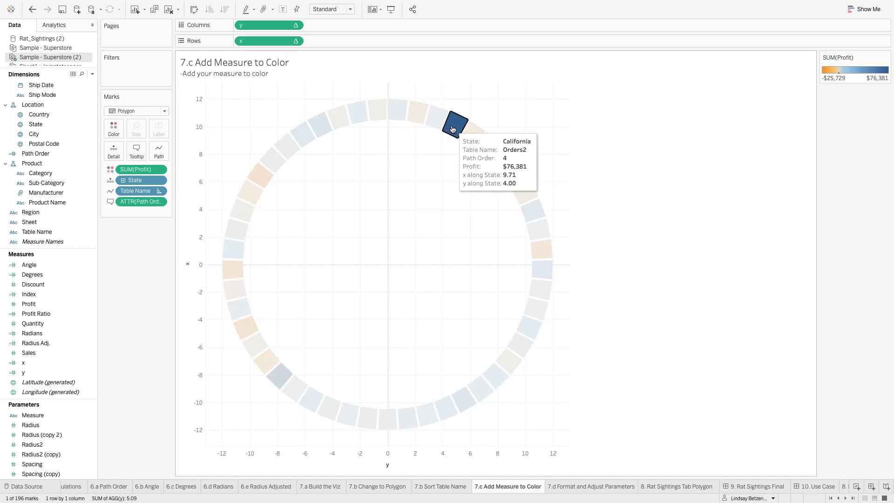
{"action": "left_click", "coordinate": [436, 119]}
{"action": "left_click", "coordinate": [437, 120]}
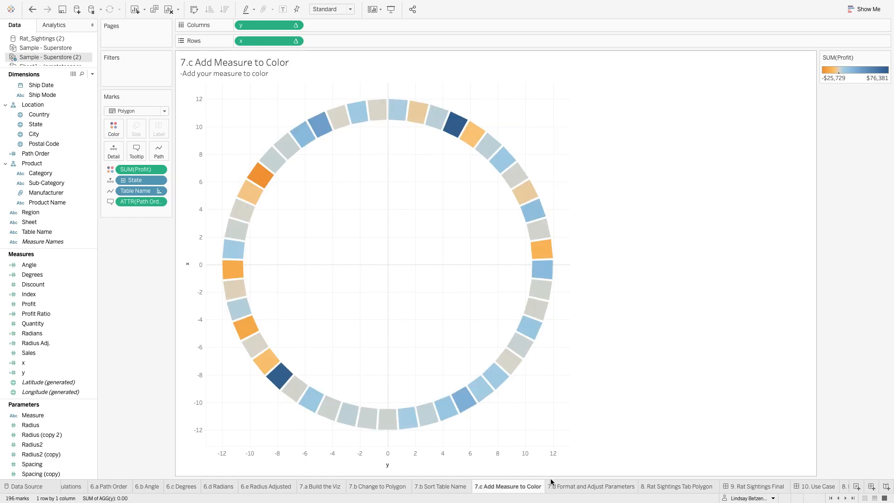
- On the 7.d Format and Adjust Parameters worksheet, set the zero lines and grid lines to None
{"action": "left_click", "coordinate": [586, 488]}
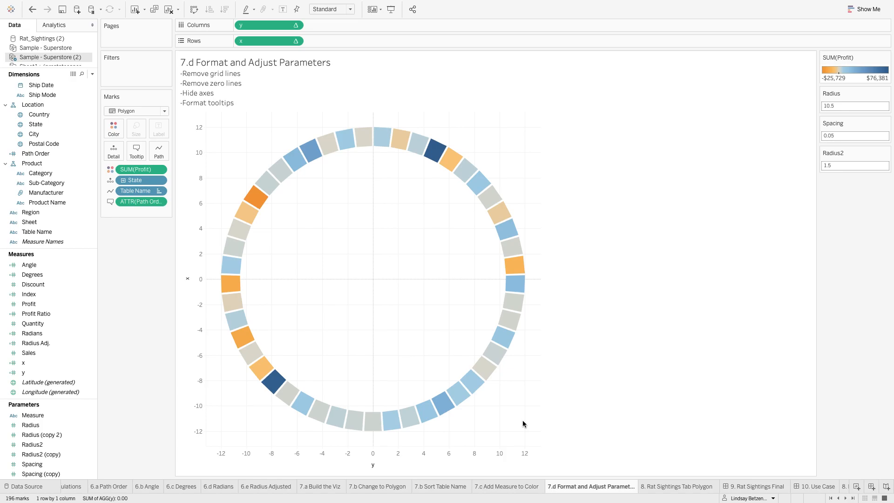
{"action": "right_click", "coordinate": [394, 207]}
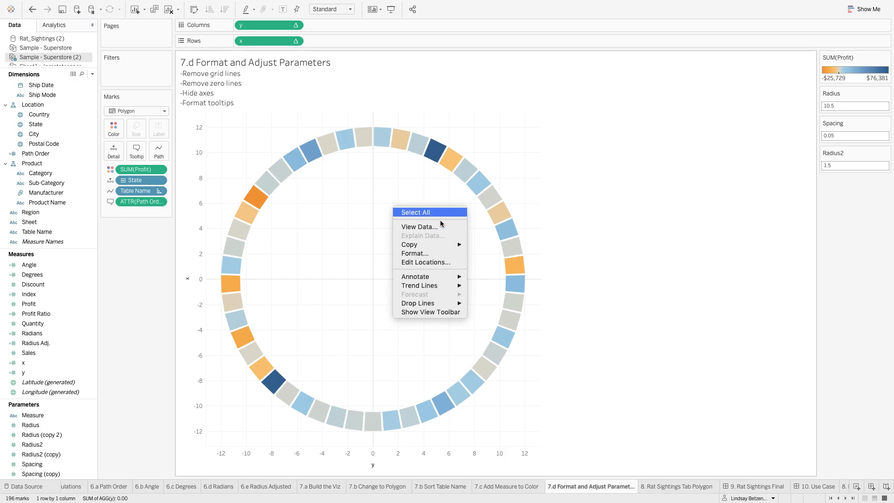
{"action": "left_click", "coordinate": [443, 259]}
{"action": "left_click", "coordinate": [56, 41]}
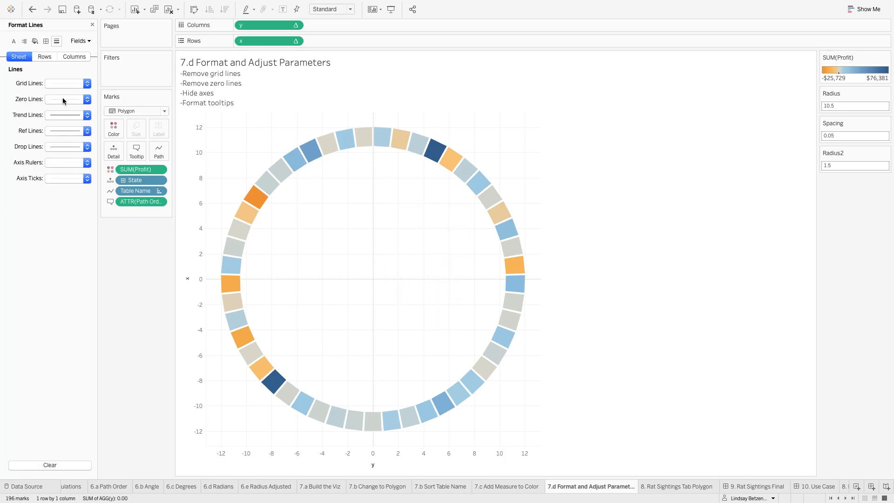
{"action": "left_click", "coordinate": [68, 99]}
{"action": "left_click", "coordinate": [85, 113]}
{"action": "left_click", "coordinate": [51, 86]}
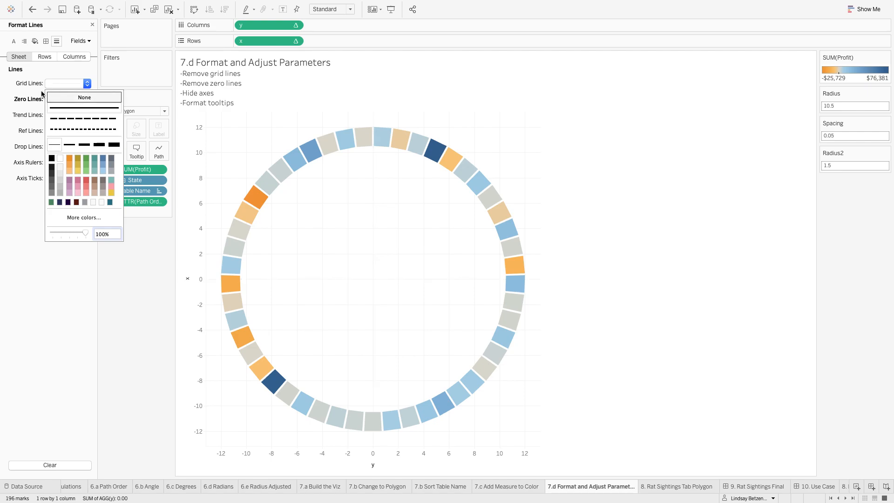
{"action": "left_click", "coordinate": [84, 95]}
- Set the Grand Total pane border and the axis rulers to None
{"action": "left_click", "coordinate": [45, 41]}
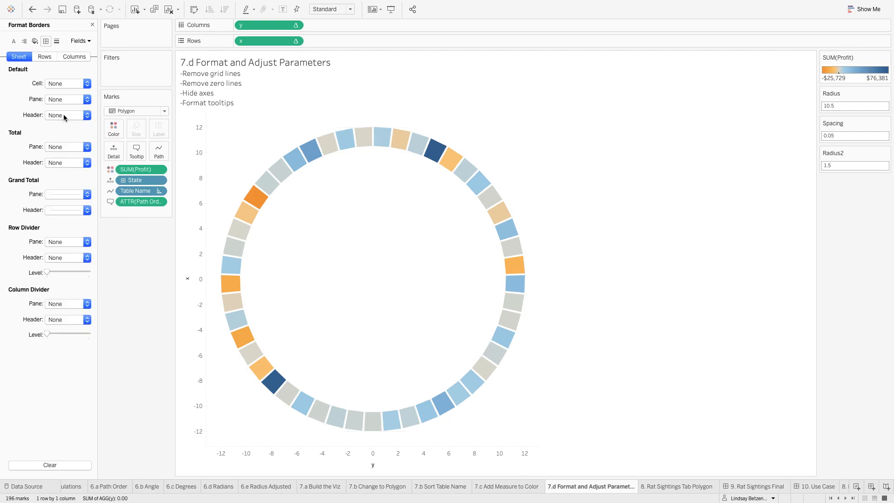
{"action": "left_click", "coordinate": [63, 196]}
{"action": "left_click", "coordinate": [63, 205]}
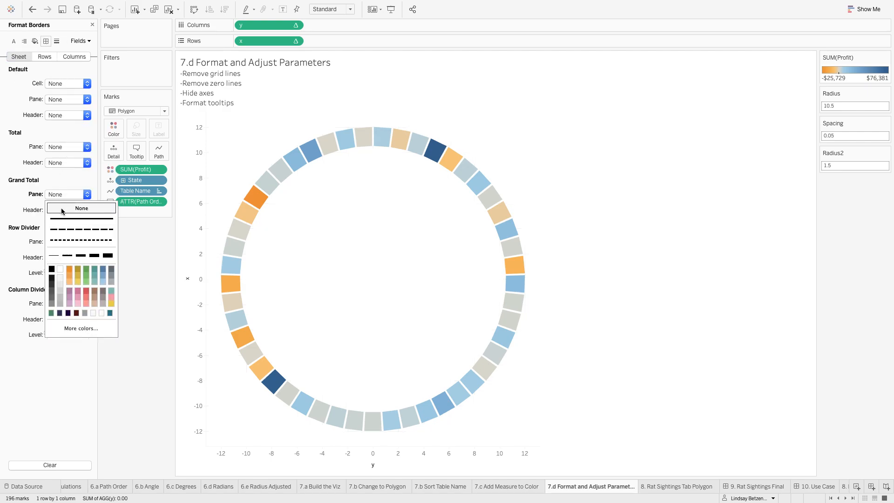
{"action": "left_click", "coordinate": [56, 42]}
{"action": "left_click", "coordinate": [67, 162]}
{"action": "left_click", "coordinate": [62, 175]}
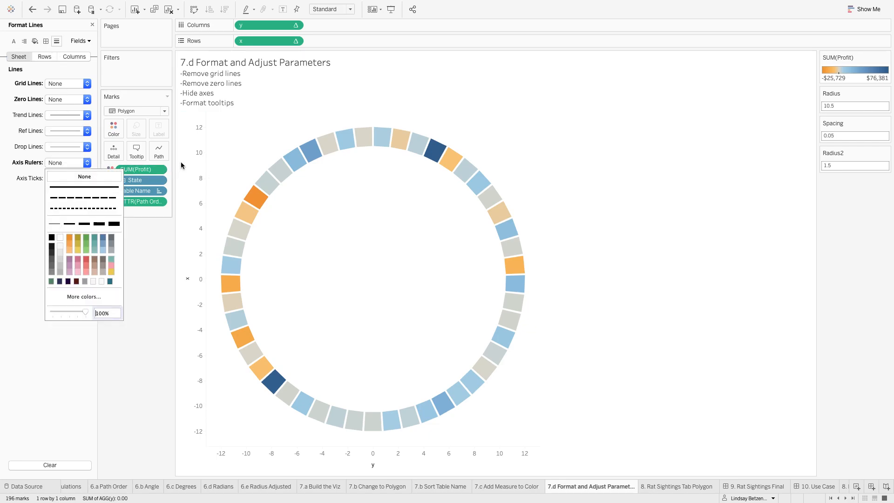
- Hide the headers of both the x axis and the y axis
{"action": "right_click", "coordinate": [193, 230]}
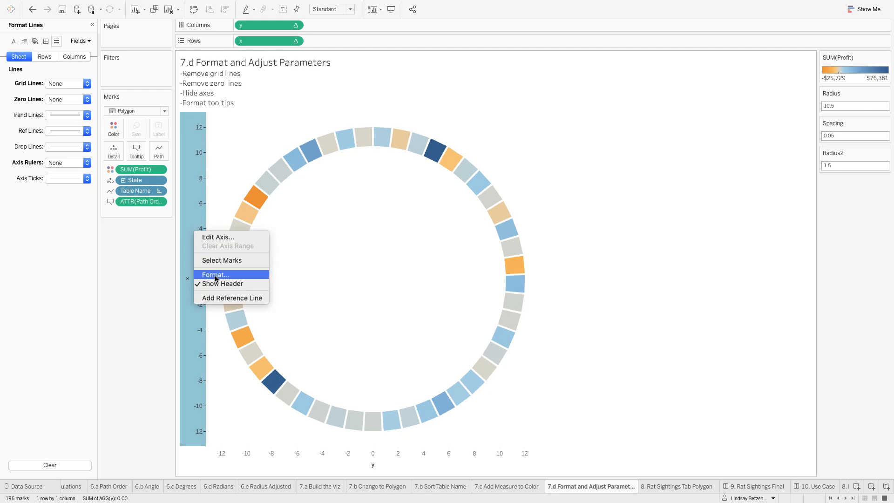
{"action": "left_click", "coordinate": [220, 282]}
{"action": "right_click", "coordinate": [319, 470]}
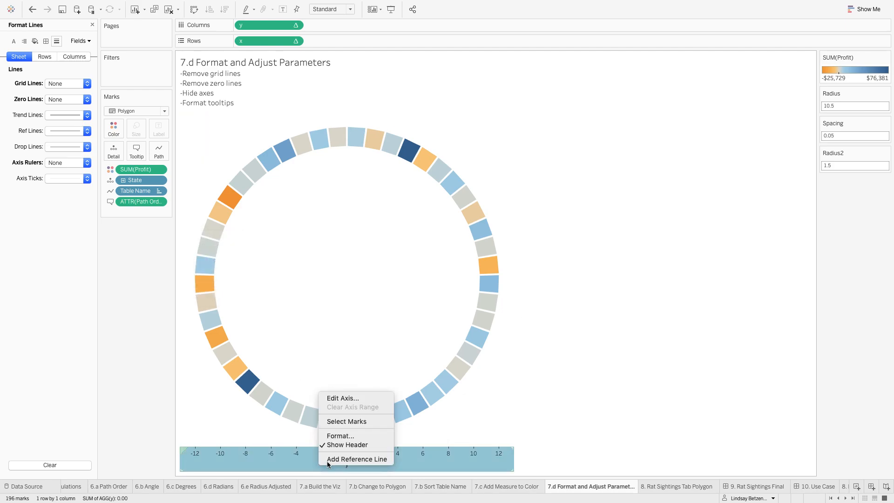
{"action": "left_click", "coordinate": [339, 443]}
- Reduce the tooltip to State without its label and the Profit line, and turn off command buttons and selection by category
{"action": "left_click", "coordinate": [137, 150]}
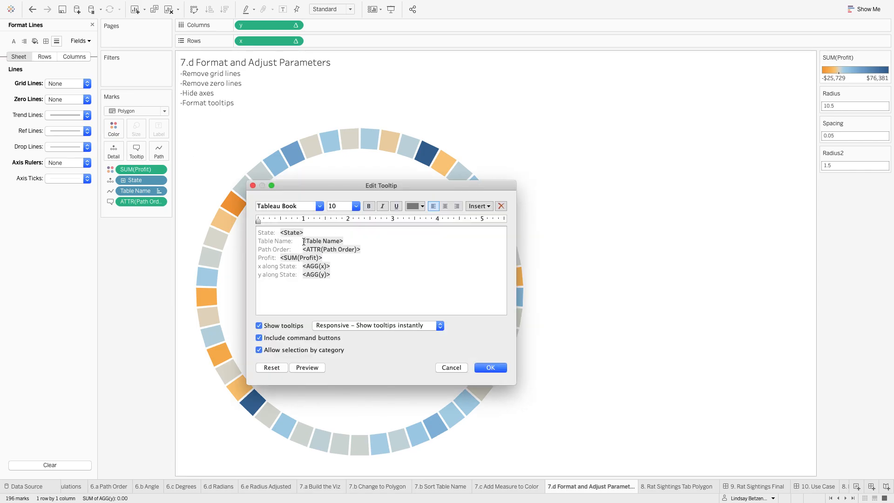
{"action": "left_click_drag", "start_coordinate": [282, 232], "coordinate": [247, 231]}
{"action": "key", "text": "BackSpace"}
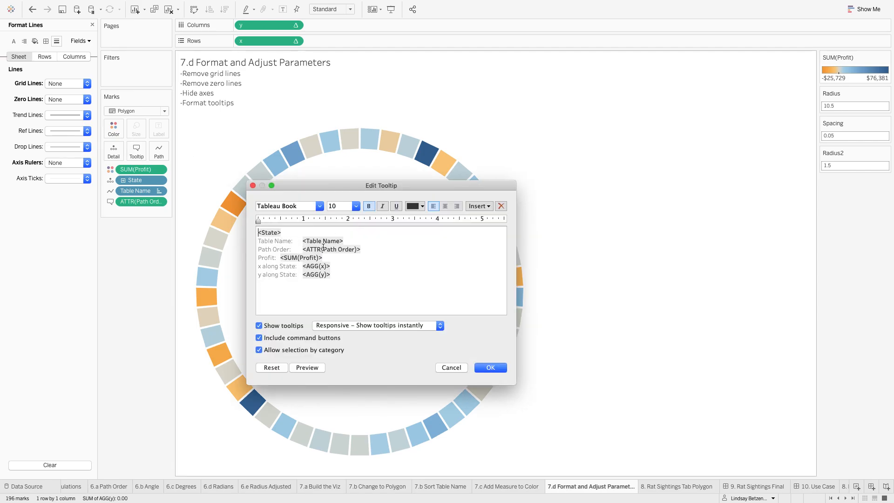
{"action": "left_click_drag", "start_coordinate": [290, 279], "coordinate": [249, 241]}
{"action": "key", "text": "BackSpace"}
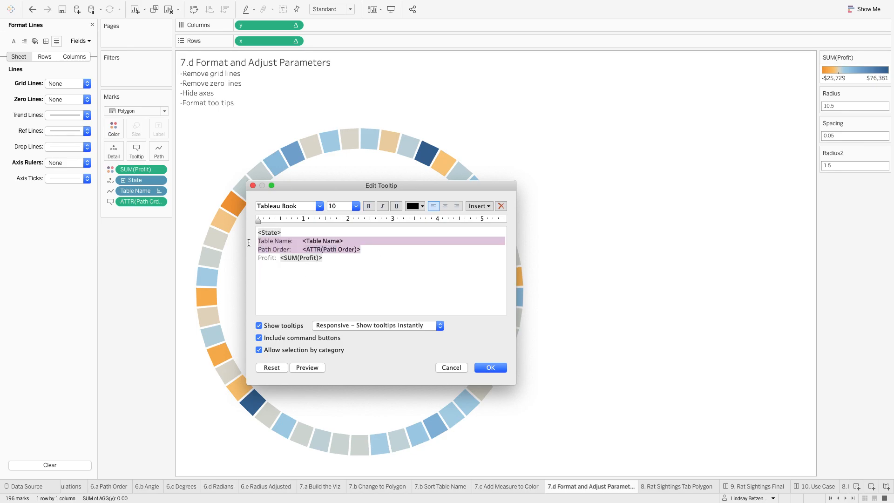
{"action": "key", "text": "BackSpace"}
{"action": "key", "text": "BackSpace"}
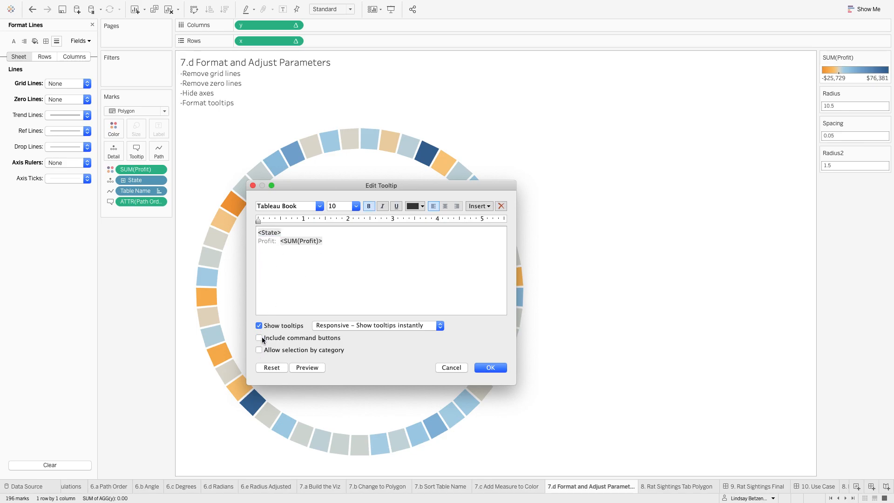
{"action": "left_click", "coordinate": [491, 368]}
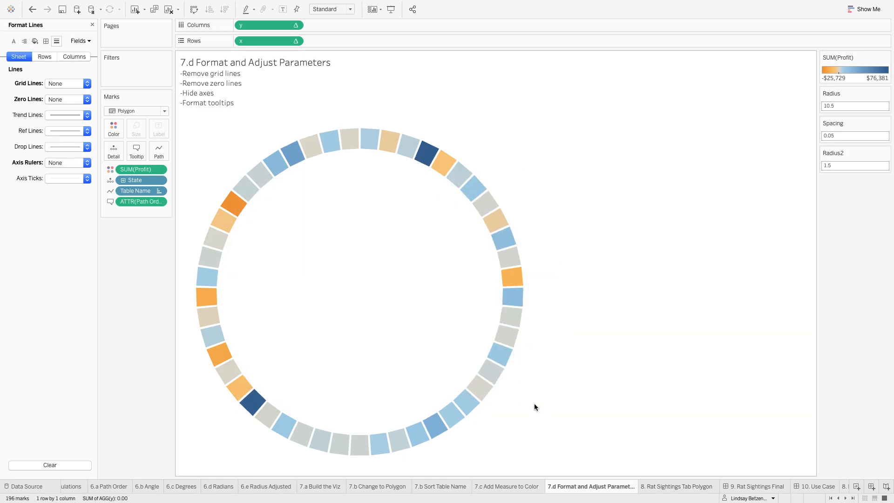
- On the 8. Rat Sightings Tab Polygon worksheet, place x on Rows and y on Columns
{"action": "left_click", "coordinate": [685, 491]}
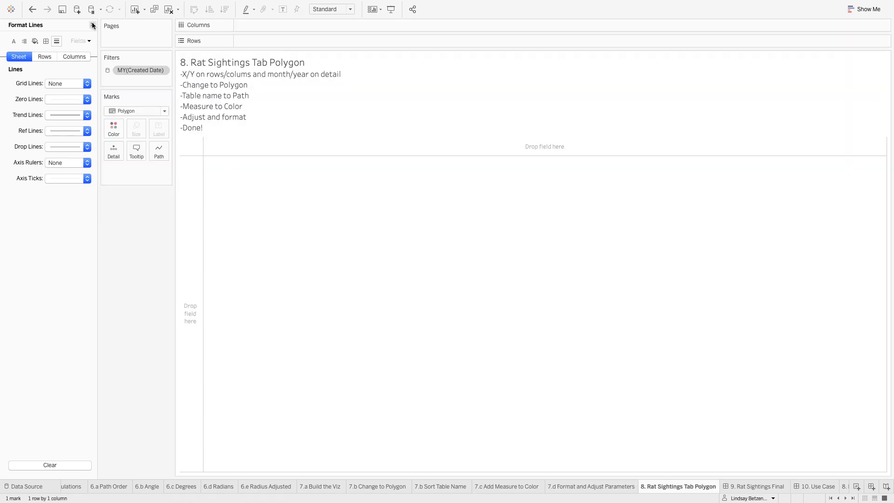
{"action": "left_click", "coordinate": [92, 25]}
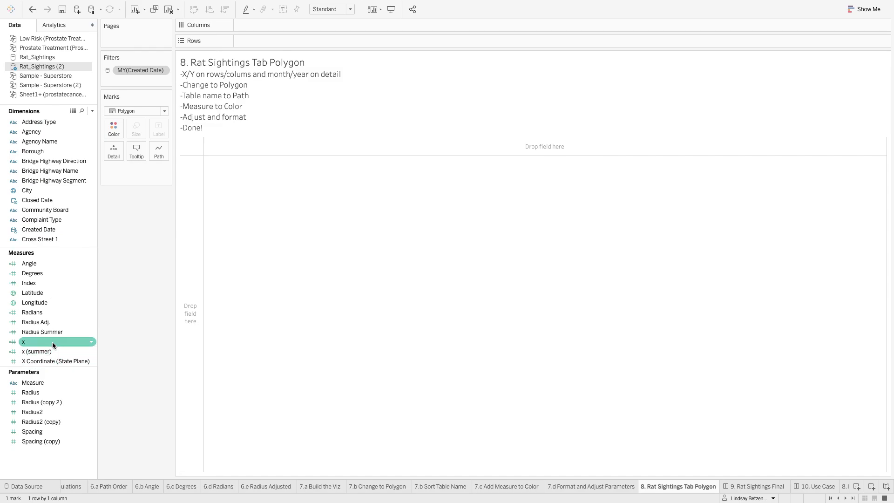
{"action": "scroll", "coordinate": [52, 341], "scroll_direction": "down", "scroll_amount": 1}
{"action": "left_click_drag", "start_coordinate": [49, 312], "coordinate": [285, 41]}
{"action": "left_click_drag", "start_coordinate": [63, 339], "coordinate": [281, 24]}
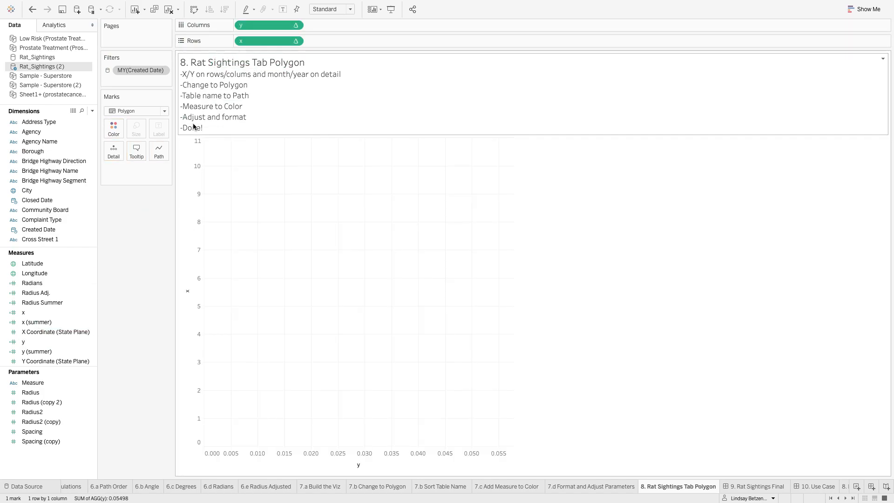
- Add Created Date to Detail as a continuous month and year
{"action": "left_click", "coordinate": [46, 201]}
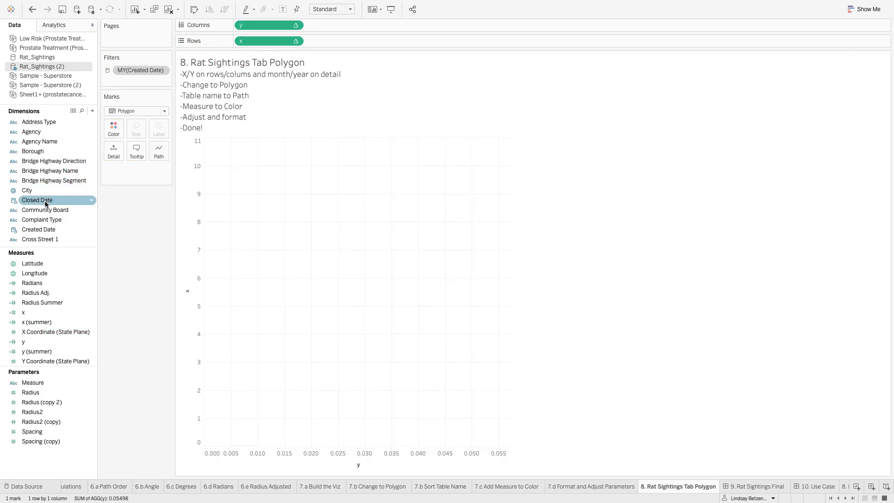
{"action": "left_click_drag", "start_coordinate": [41, 229], "coordinate": [152, 170]}
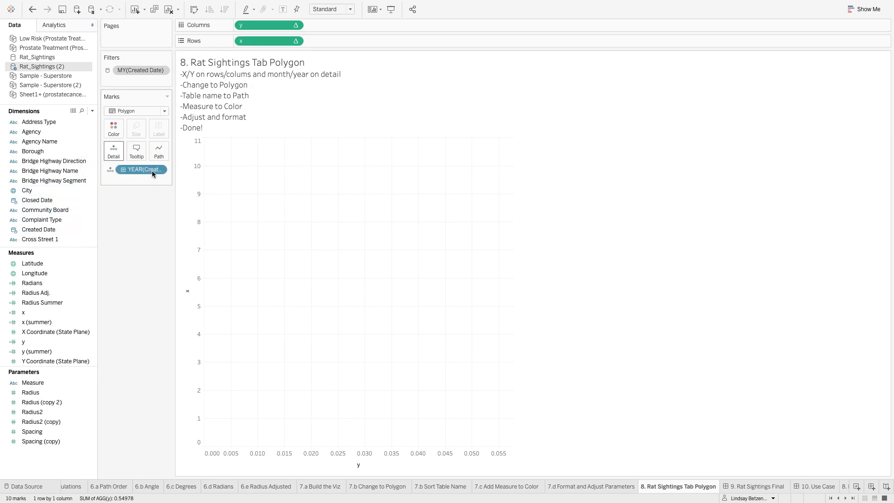
{"action": "left_click", "coordinate": [158, 169]}
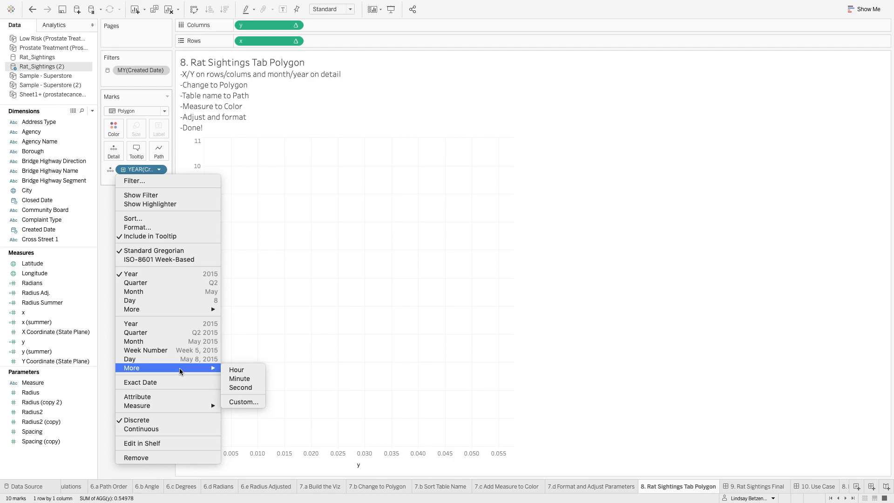
{"action": "left_click", "coordinate": [190, 341]}
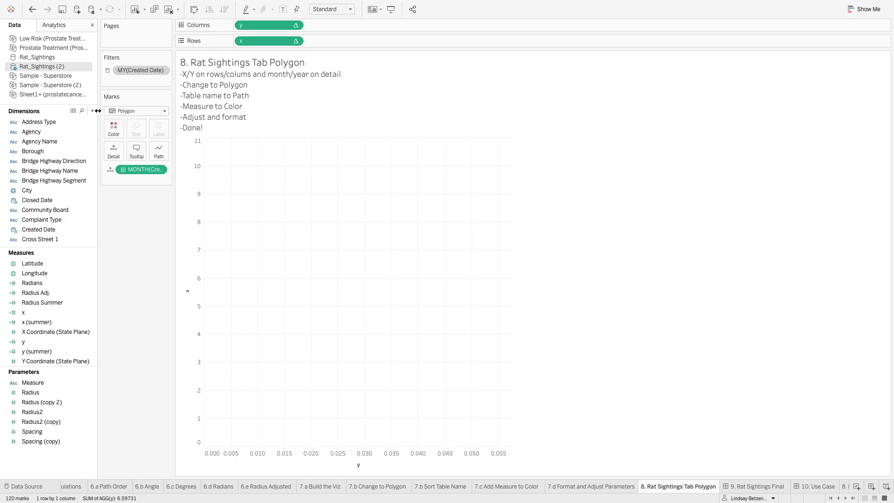
- Set both the x and y table calculations to compute using Created Date
{"action": "right_click", "coordinate": [286, 40]}
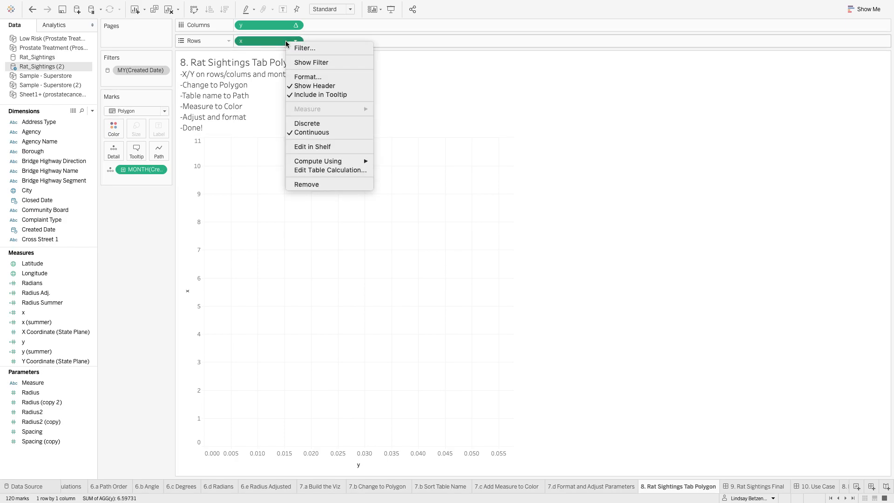
{"action": "mouse_move", "coordinate": [328, 162]}
{"action": "left_click", "coordinate": [417, 181]}
{"action": "right_click", "coordinate": [286, 27]}
{"action": "mouse_move", "coordinate": [341, 147]}
{"action": "left_click", "coordinate": [398, 168]}
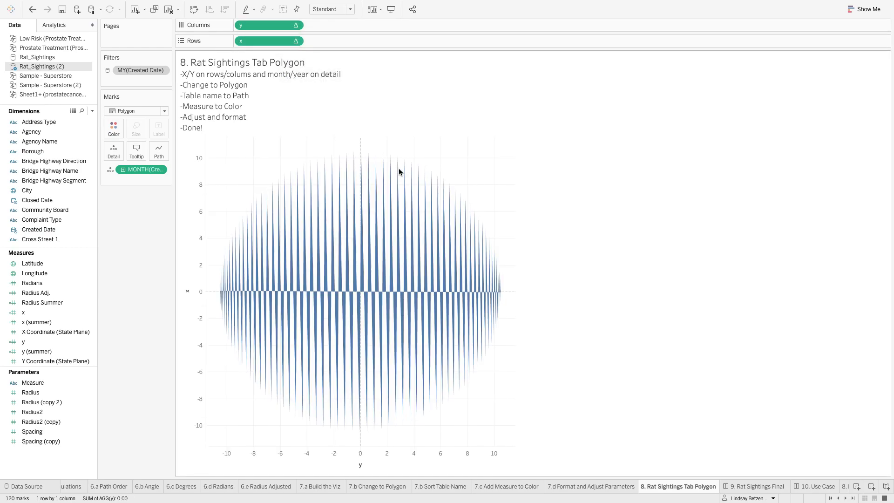
- Add Table Name to Path, and review the field's domain members in its description
{"action": "scroll", "coordinate": [52, 214], "scroll_direction": "down", "scroll_amount": 8}
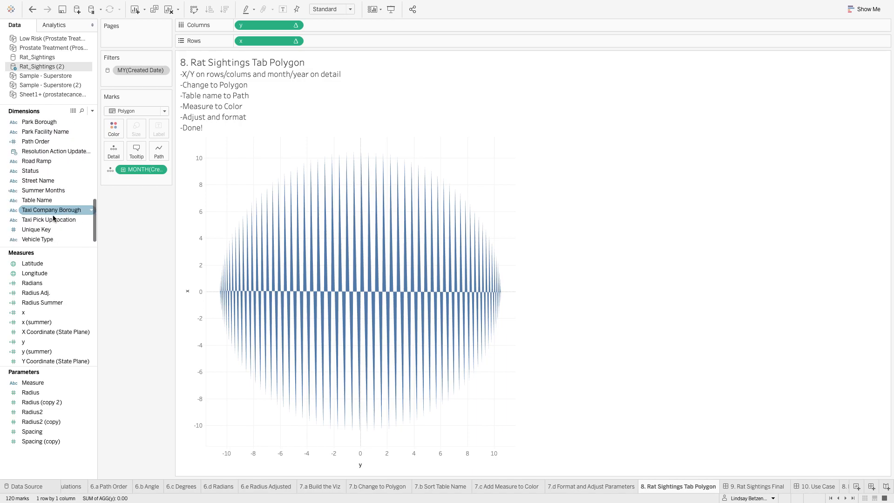
{"action": "left_click_drag", "start_coordinate": [37, 200], "coordinate": [163, 147]}
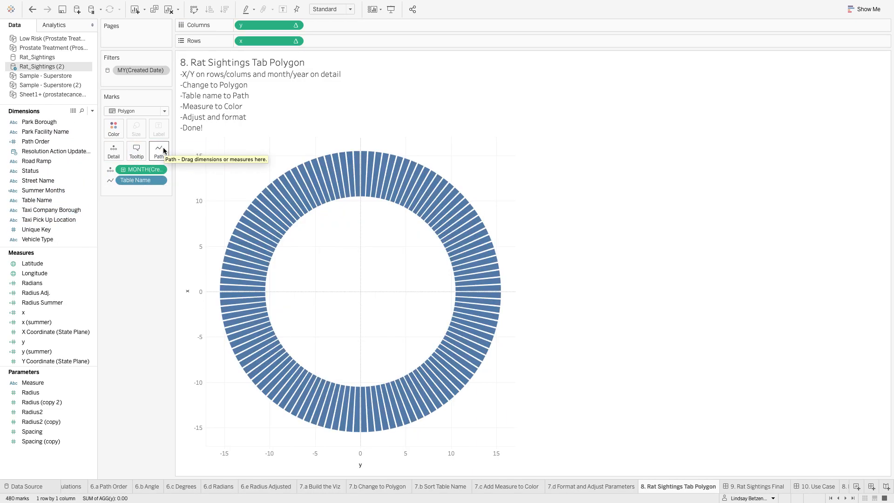
{"action": "right_click", "coordinate": [74, 201]}
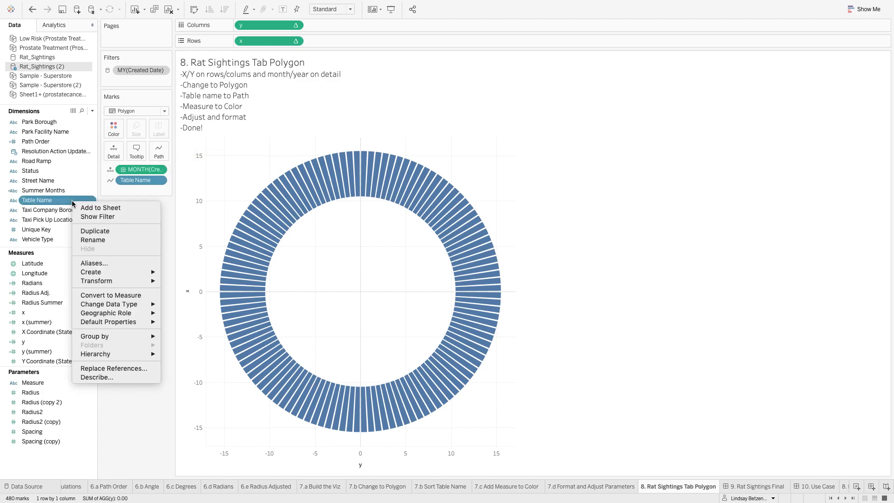
{"action": "left_click", "coordinate": [130, 378]}
{"action": "scroll", "coordinate": [347, 263], "scroll_direction": "down", "scroll_amount": 3}
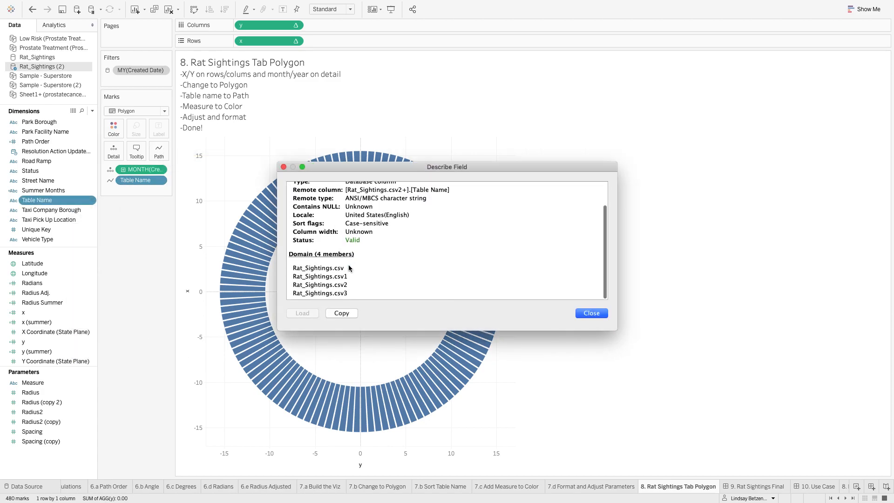
{"action": "left_click", "coordinate": [601, 314]}
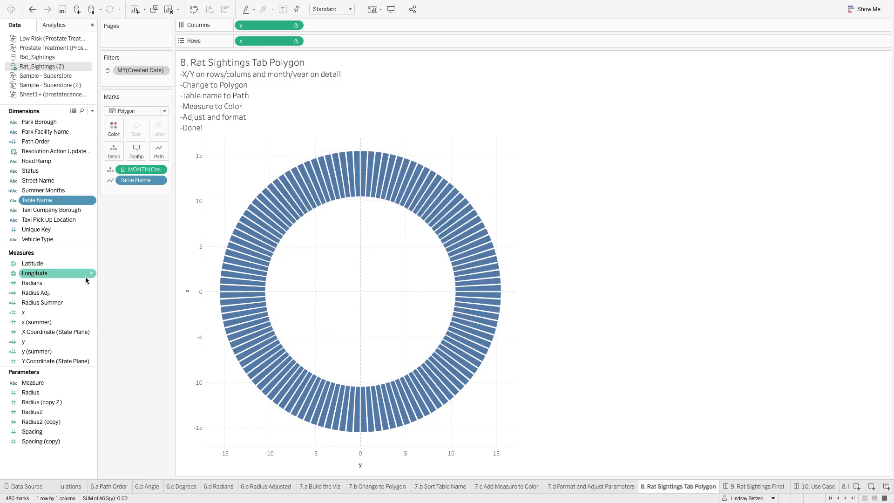
- Color the rat sightings polygons by Number of Records
{"action": "scroll", "coordinate": [61, 356], "scroll_direction": "down", "scroll_amount": 3}
{"action": "mouse_move", "coordinate": [59, 343]}
{"action": "left_mouse_down"}
{"action": "mouse_move", "coordinate": [84, 143]}
{"action": "mouse_move", "coordinate": [111, 132]}
{"action": "left_mouse_up"}
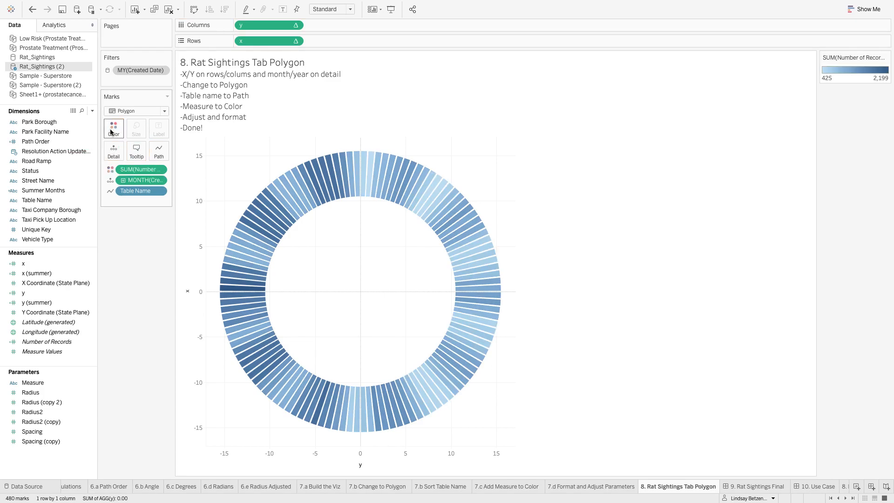
{"action": "left_click", "coordinate": [133, 110]}
{"action": "left_click", "coordinate": [132, 110]}
- Change the Number of Records color palette to Magma and reverse it
{"action": "left_click", "coordinate": [114, 128]}
{"action": "left_click", "coordinate": [166, 160]}
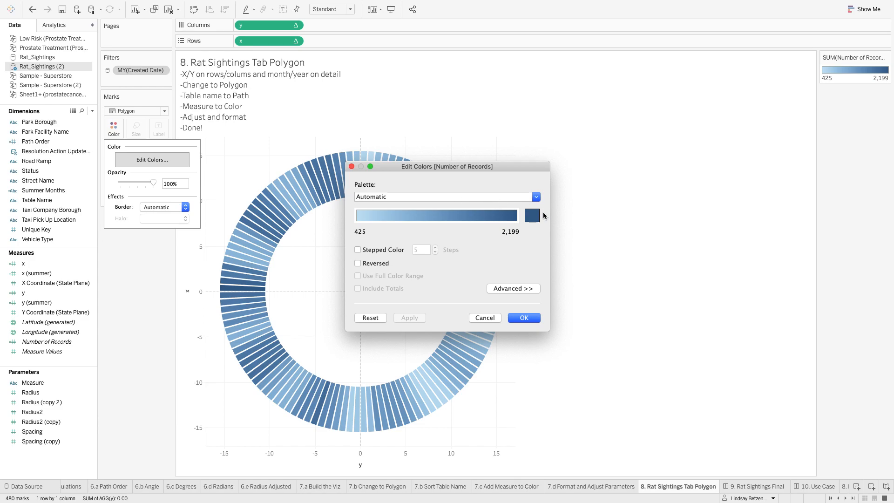
{"action": "left_click", "coordinate": [509, 198]}
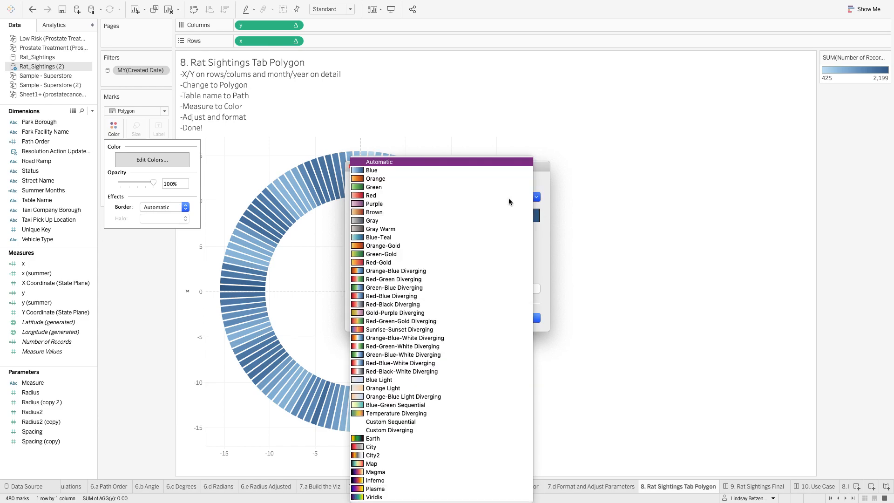
{"action": "left_click", "coordinate": [399, 474]}
{"action": "left_click", "coordinate": [358, 263]}
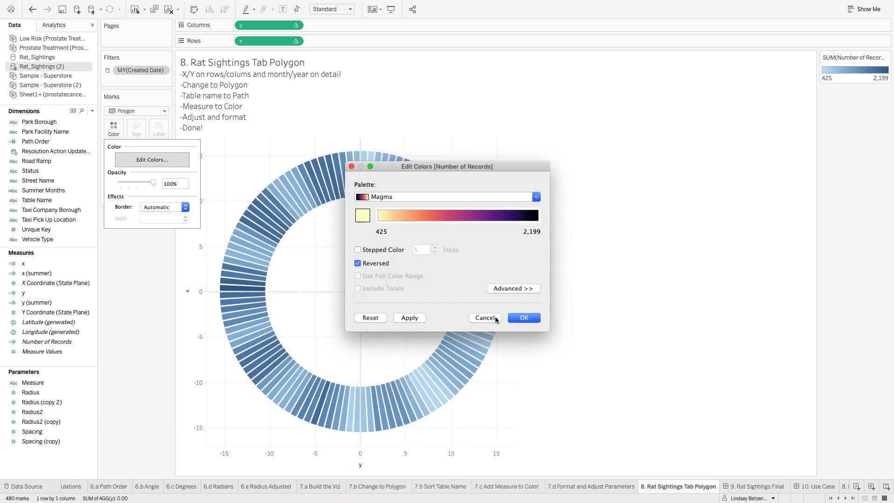
{"action": "left_click", "coordinate": [524, 317]}
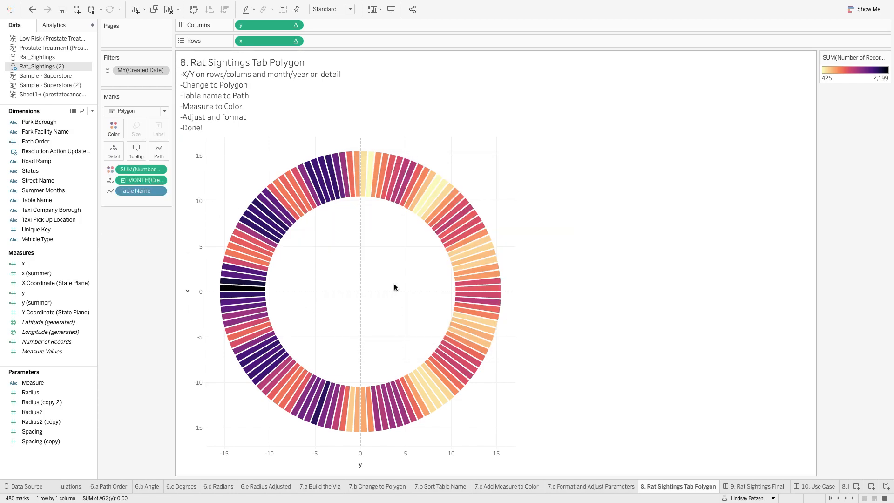
{"action": "right_click", "coordinate": [394, 287]}
{"action": "left_click", "coordinate": [602, 295]}
- On the 9. Rat Sightings Final dashboard, inspect the monthly sightings of individual polygons in the ring
{"action": "left_click", "coordinate": [760, 488]}
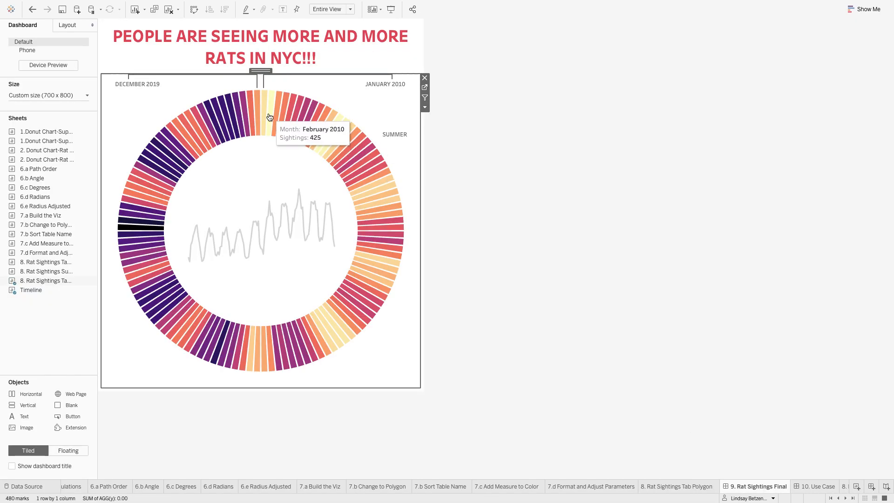
{"action": "mouse_move", "coordinate": [346, 153]}
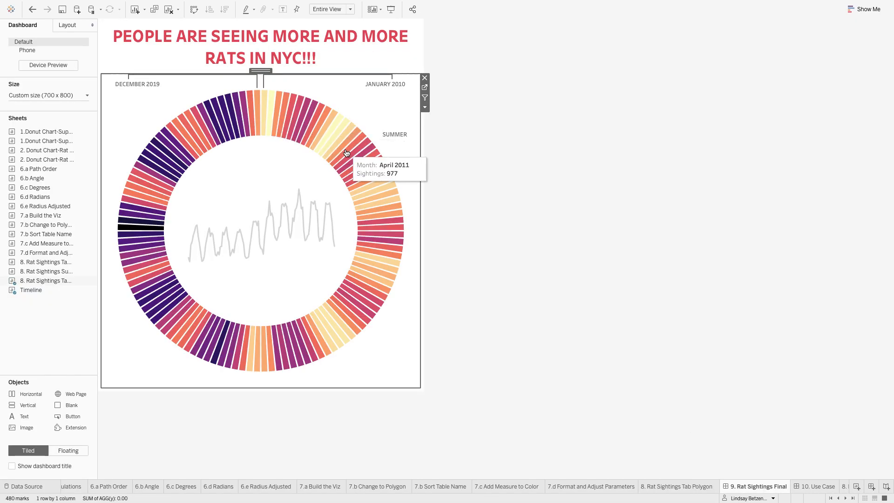
- Deselect the chart on the 9. Rat Sightings Final dashboard and review the date labels, monthly ring and central timeline
{"action": "left_click", "coordinate": [487, 192]}
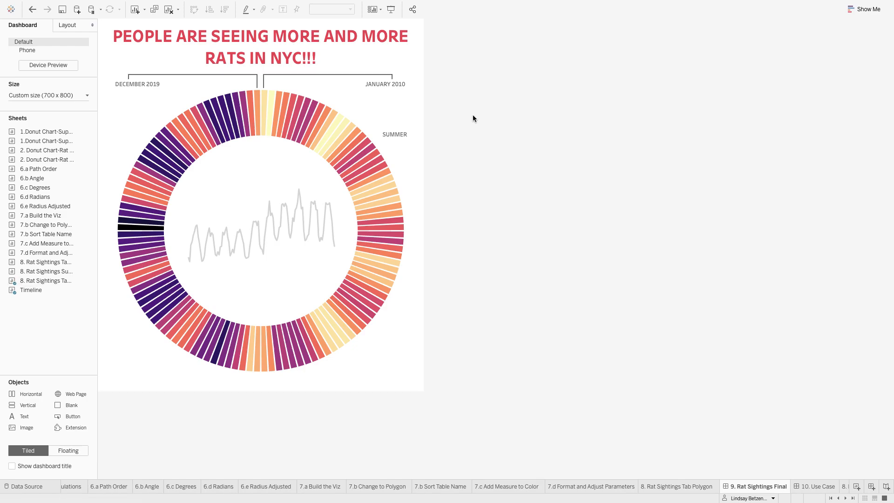
{"action": "mouse_move", "coordinate": [264, 98]}
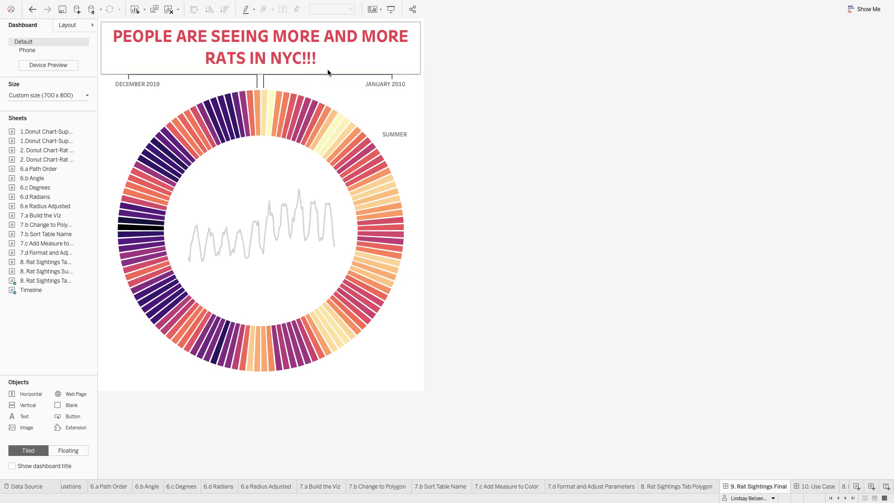
{"action": "mouse_move", "coordinate": [358, 158]}
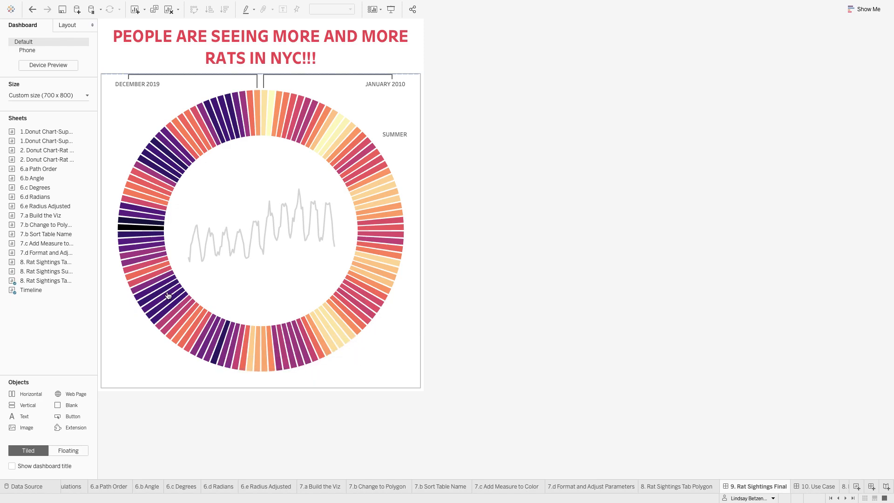
{"action": "mouse_move", "coordinate": [218, 241]}
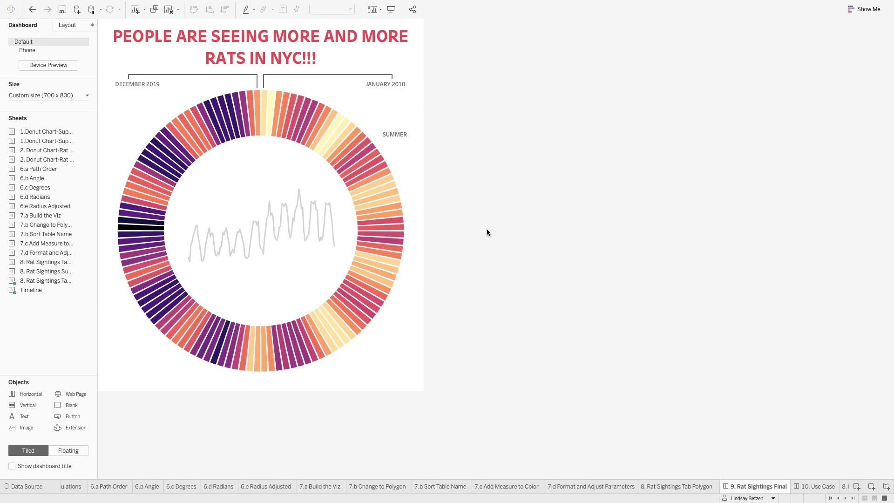
{"action": "mouse_move", "coordinate": [288, 226]}
- Open the 10. Use Case dashboard and review its weekday and hour heat dials
{"action": "left_click", "coordinate": [823, 487]}
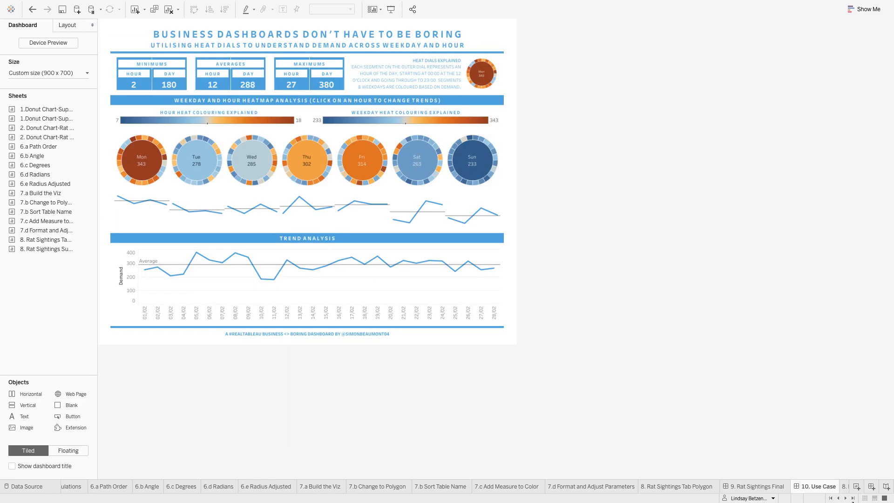
{"action": "left_click", "coordinate": [846, 498]}
{"action": "left_click", "coordinate": [847, 498]}
{"action": "left_click", "coordinate": [846, 498]}
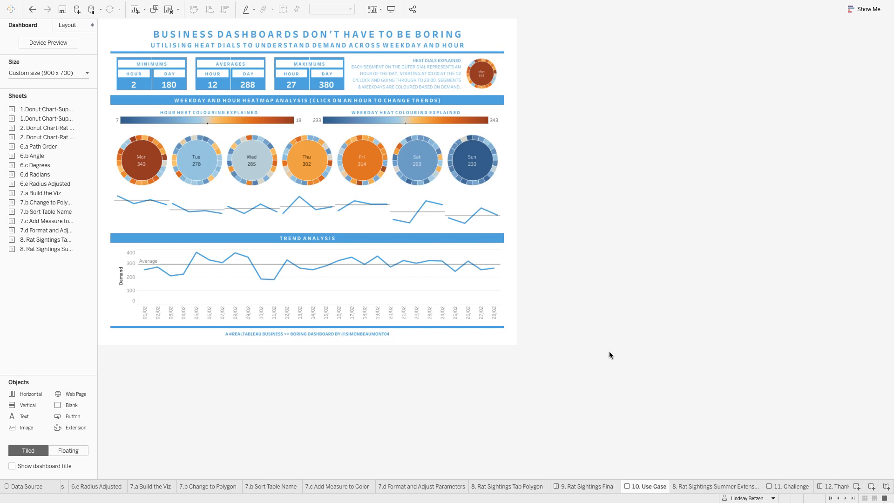
- On the 8. Rat Sightings Summer Extension sheet, examine the Summer Months calculation's month conditions and close its editor
{"action": "left_click", "coordinate": [709, 486]}
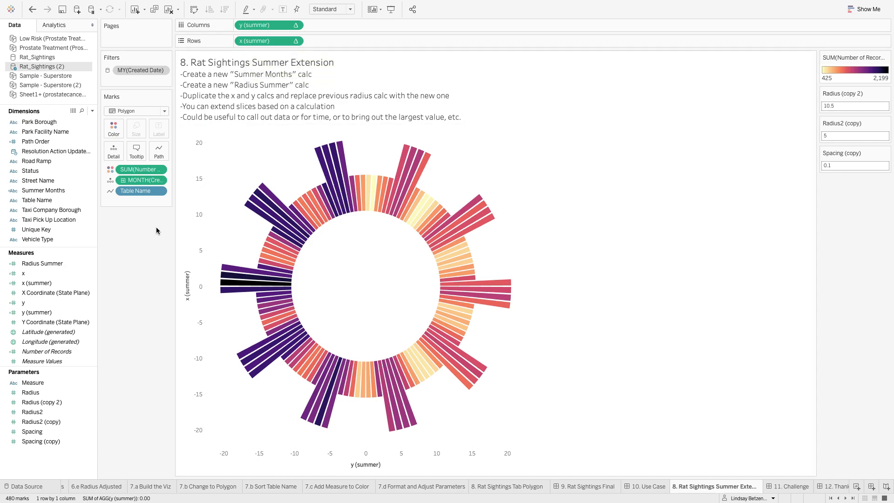
{"action": "scroll", "coordinate": [60, 224], "scroll_direction": "down", "scroll_amount": 1}
{"action": "left_click", "coordinate": [55, 181]}
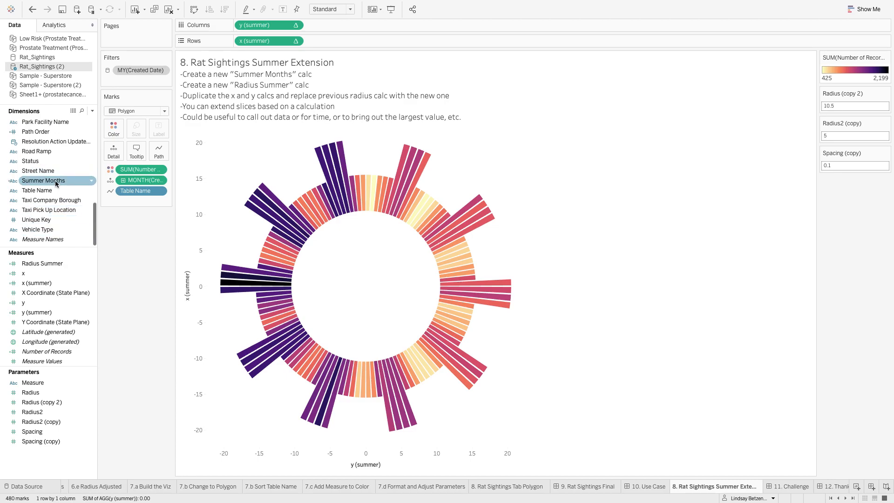
{"action": "right_click", "coordinate": [56, 182]}
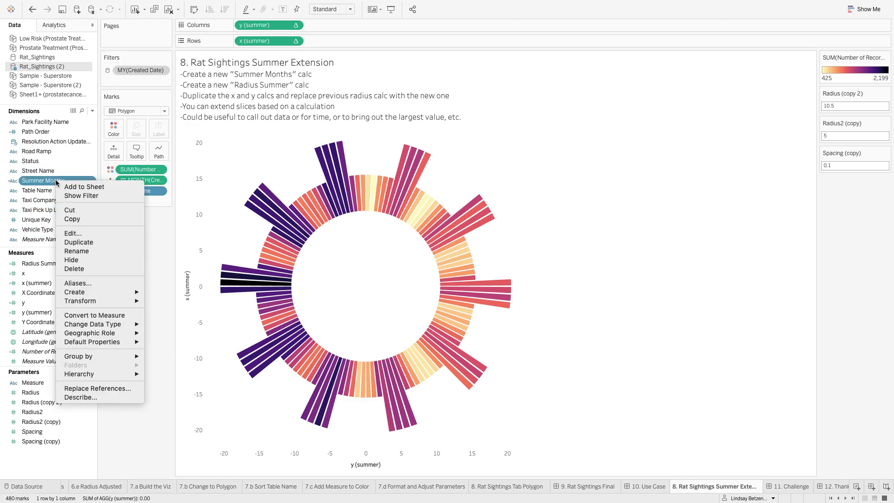
{"action": "left_click", "coordinate": [106, 235]}
{"action": "left_click_drag", "start_coordinate": [740, 209], "coordinate": [655, 210]}
{"action": "left_click_drag", "start_coordinate": [581, 166], "coordinate": [699, 112]}
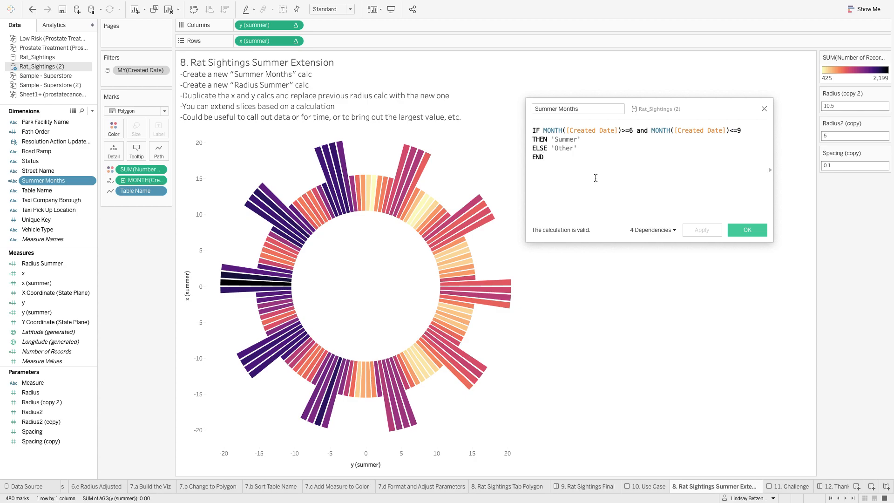
{"action": "left_click", "coordinate": [564, 160]}
{"action": "left_click", "coordinate": [632, 131]}
{"action": "left_click", "coordinate": [745, 229]}
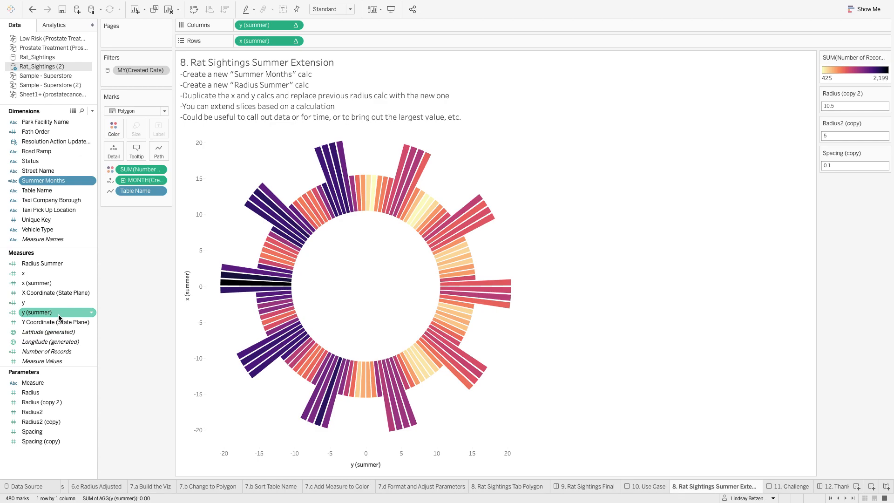
- Open the Radius Summer calculation, widen its editor, and examine the radius expression used for summer months
{"action": "scroll", "coordinate": [54, 267], "scroll_direction": "up", "scroll_amount": 1}
{"action": "right_click", "coordinate": [54, 266]}
{"action": "left_click", "coordinate": [38, 275]}
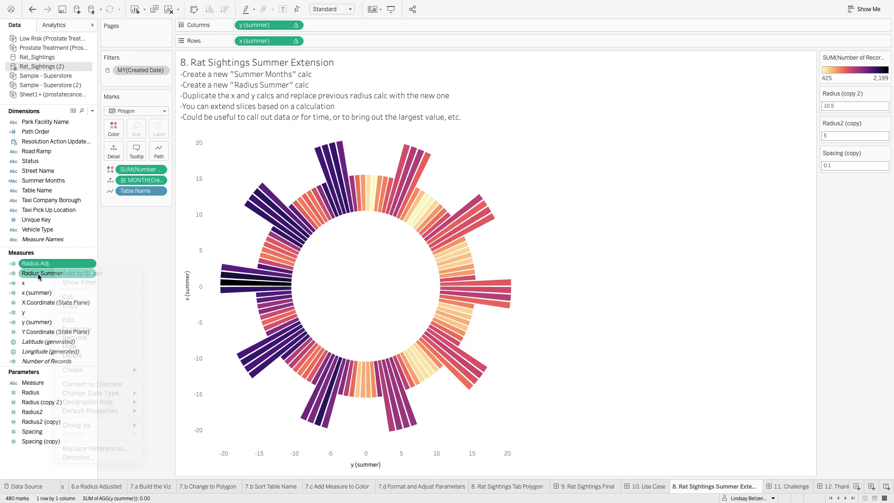
{"action": "left_click", "coordinate": [76, 329]}
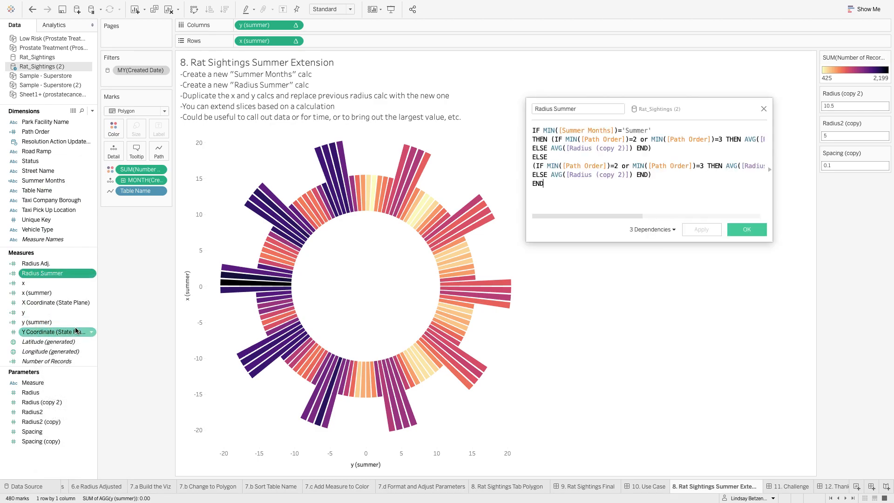
{"action": "left_click_drag", "start_coordinate": [526, 172], "coordinate": [301, 156]}
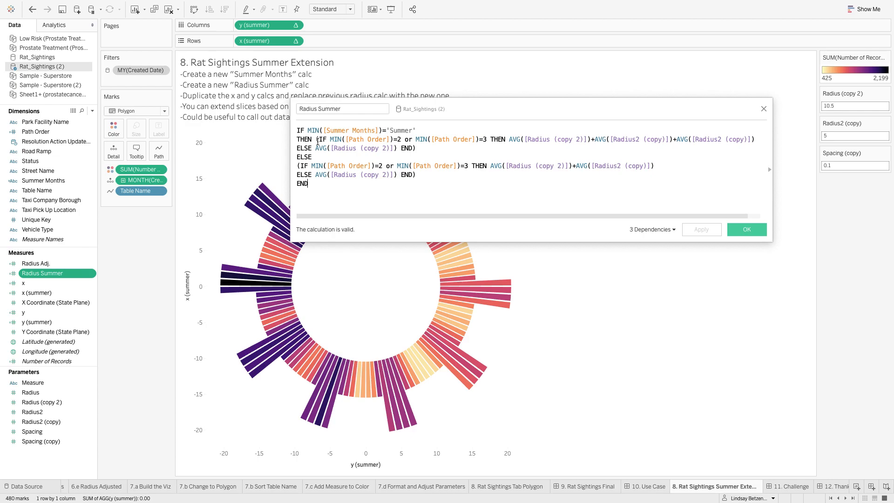
{"action": "left_click_drag", "start_coordinate": [316, 139], "coordinate": [424, 148]}
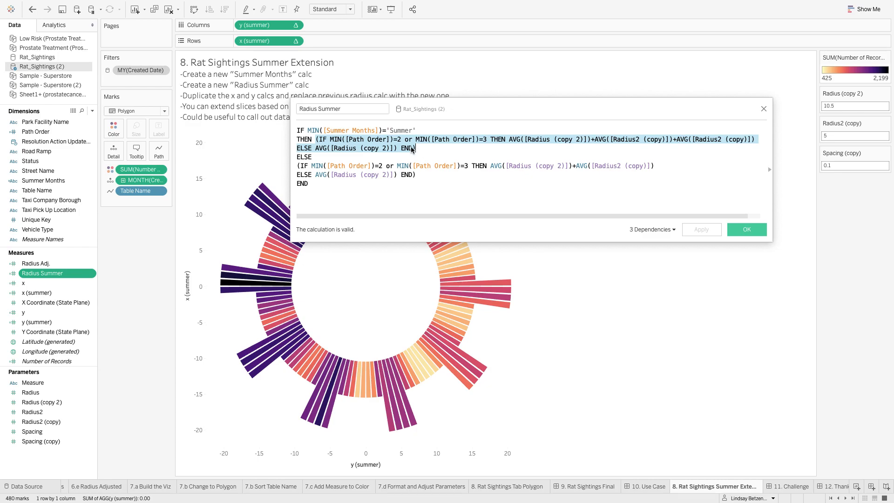
{"action": "left_click", "coordinate": [443, 151]}
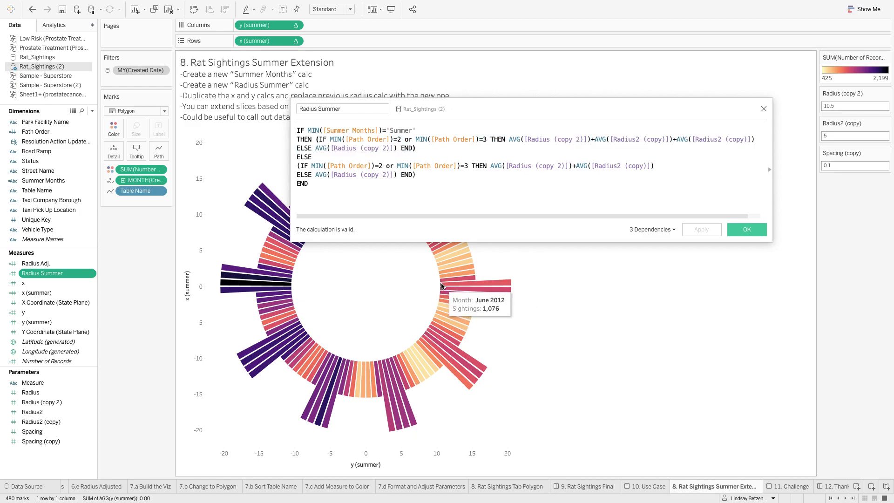
- Compare the non-summer and summer expressions in Radius Summer, including the doubled Radius2 (copy) term, and close the editor
{"action": "left_click_drag", "start_coordinate": [415, 175], "coordinate": [296, 166]}
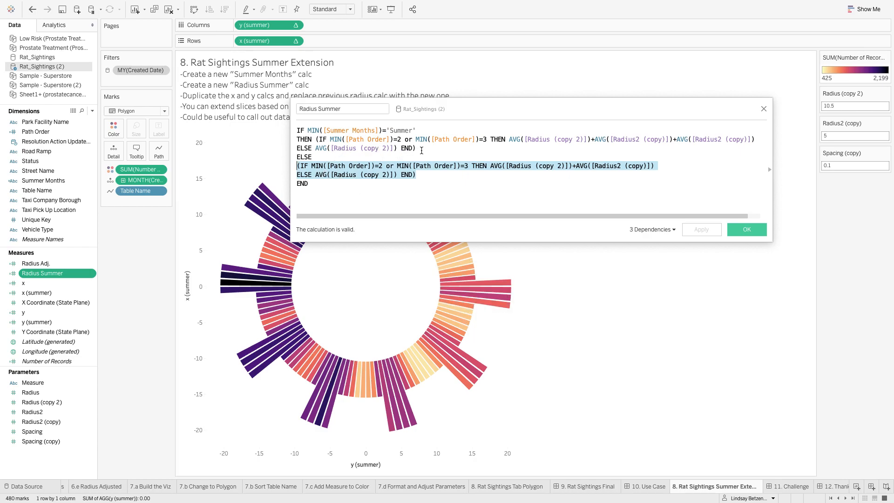
{"action": "left_click_drag", "start_coordinate": [421, 150], "coordinate": [316, 139]}
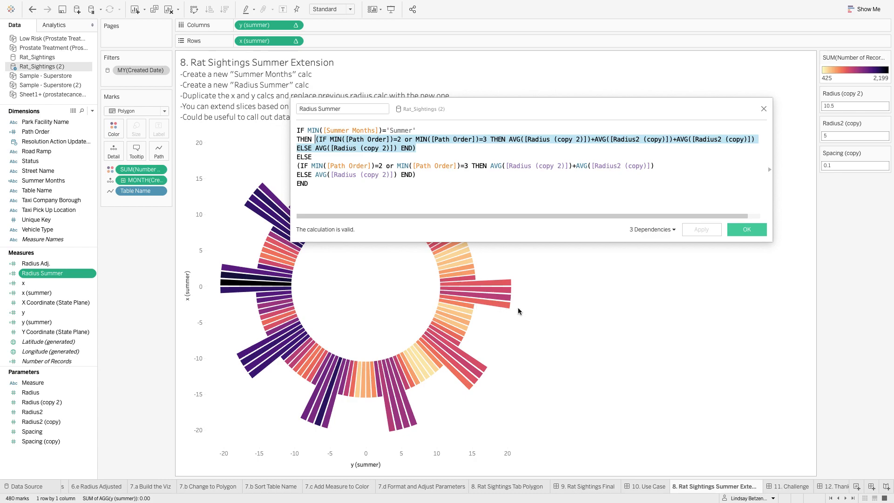
{"action": "left_click", "coordinate": [629, 150]}
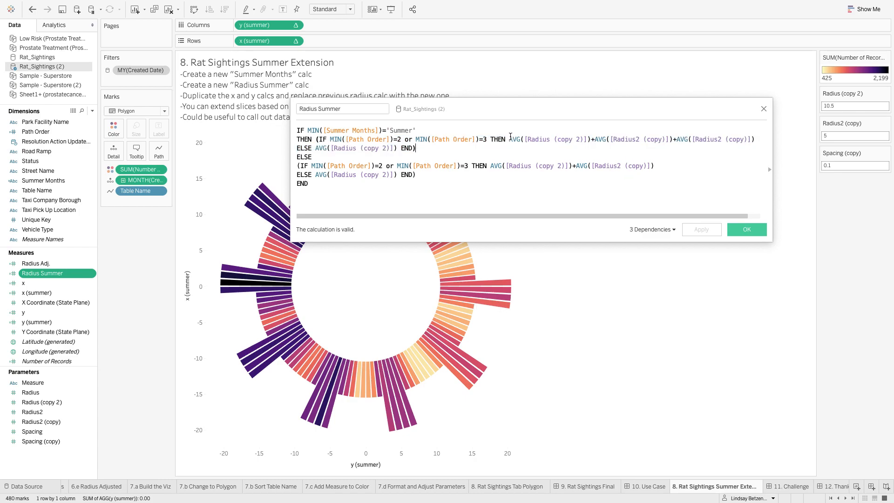
{"action": "left_click_drag", "start_coordinate": [509, 139], "coordinate": [590, 140]}
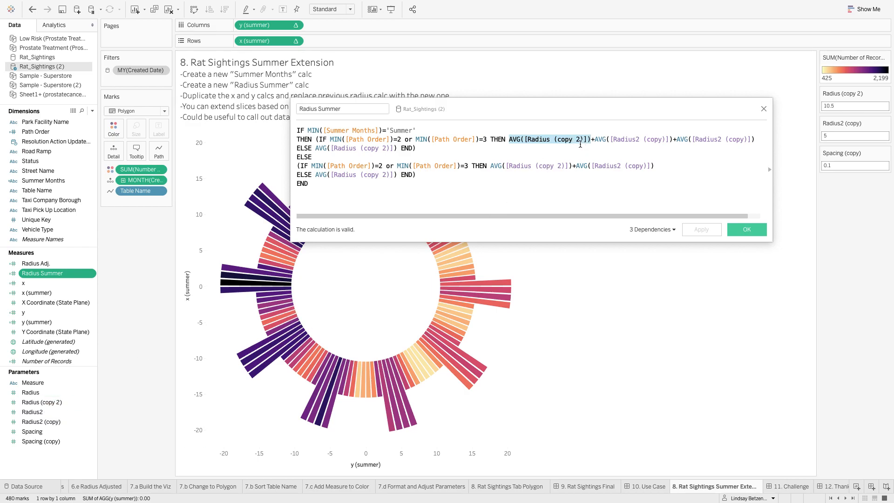
{"action": "key", "text": "Down"}
{"action": "left_click_drag", "start_coordinate": [597, 142], "coordinate": [755, 136]}
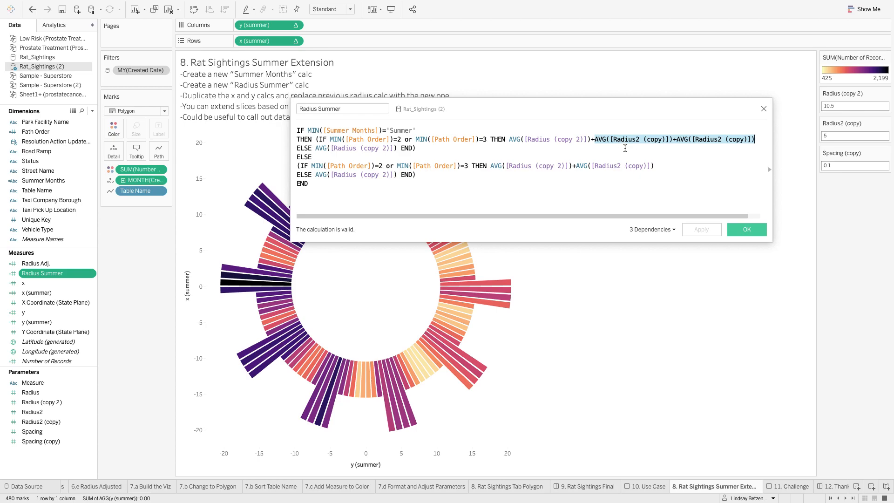
{"action": "left_click", "coordinate": [735, 151]}
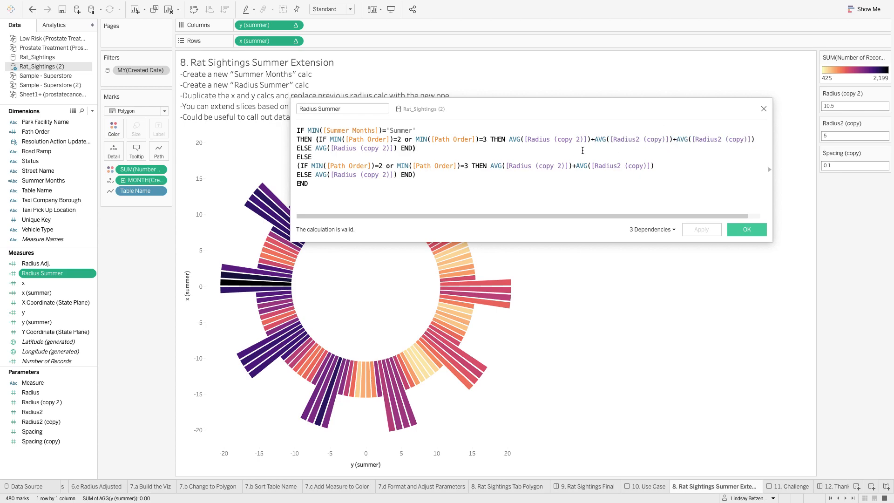
{"action": "left_click", "coordinate": [746, 229]}
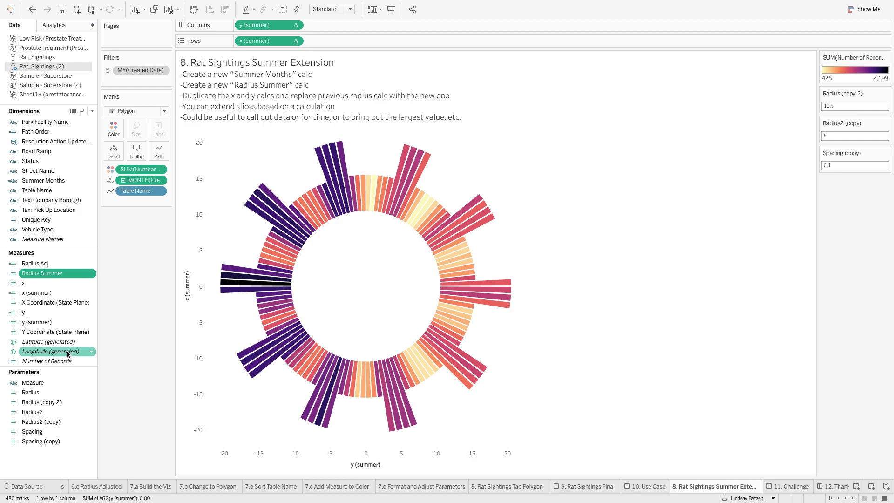
- Examine how the y (summer) calculation uses Radius Summer, and close the editor without changes
{"action": "right_click", "coordinate": [59, 325]}
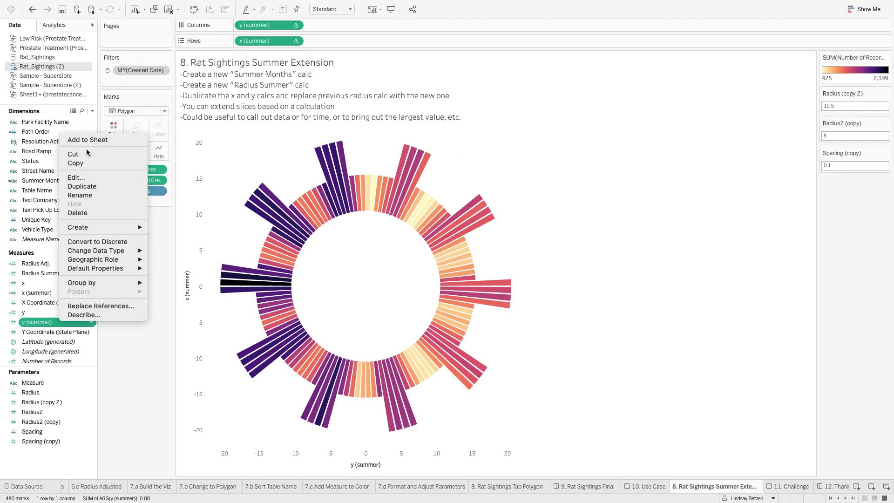
{"action": "left_click", "coordinate": [86, 178]}
{"action": "left_click", "coordinate": [381, 131]}
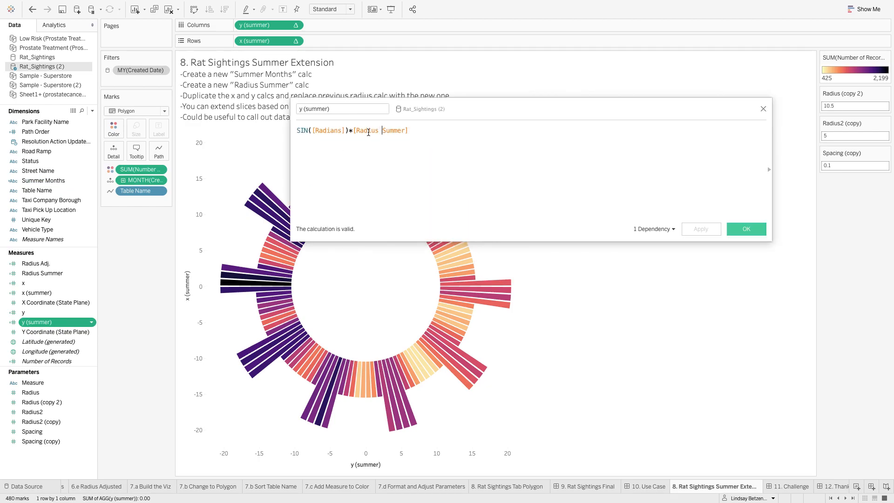
{"action": "left_click", "coordinate": [763, 110]}
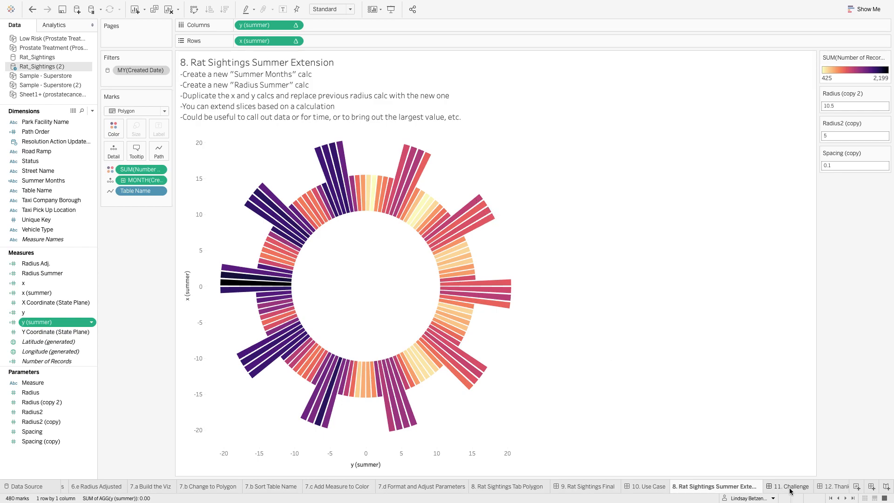
- Open the 11. Challenge dashboard and read its instructions for sharing radial tab polygon charts
{"action": "mouse_move", "coordinate": [790, 488]}
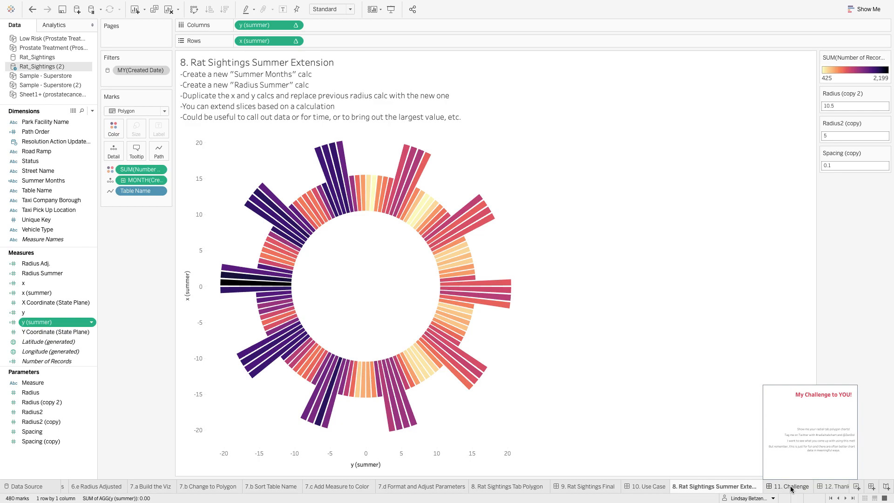
{"action": "left_click", "coordinate": [791, 487]}
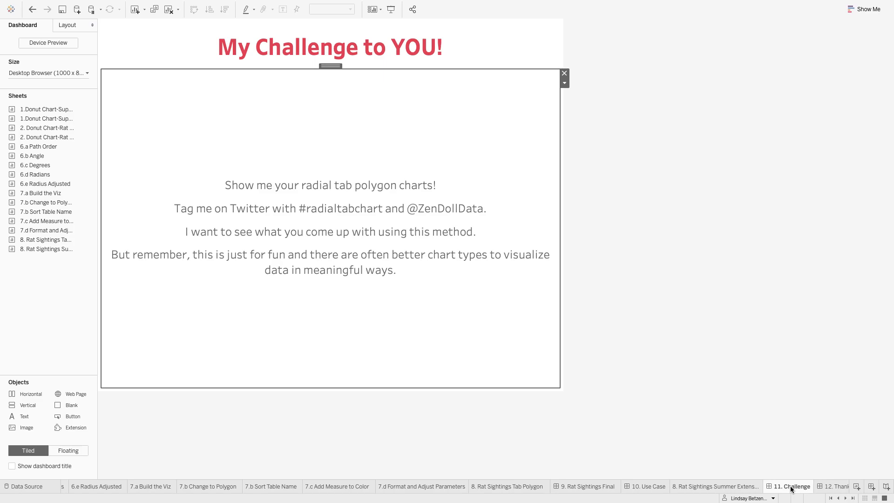
{"action": "scroll", "coordinate": [793, 489], "scroll_direction": "left", "scroll_amount": 2}
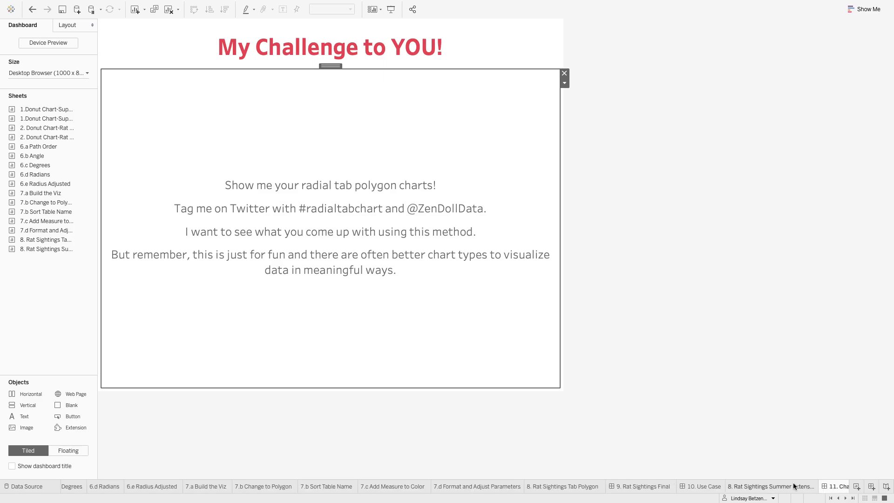